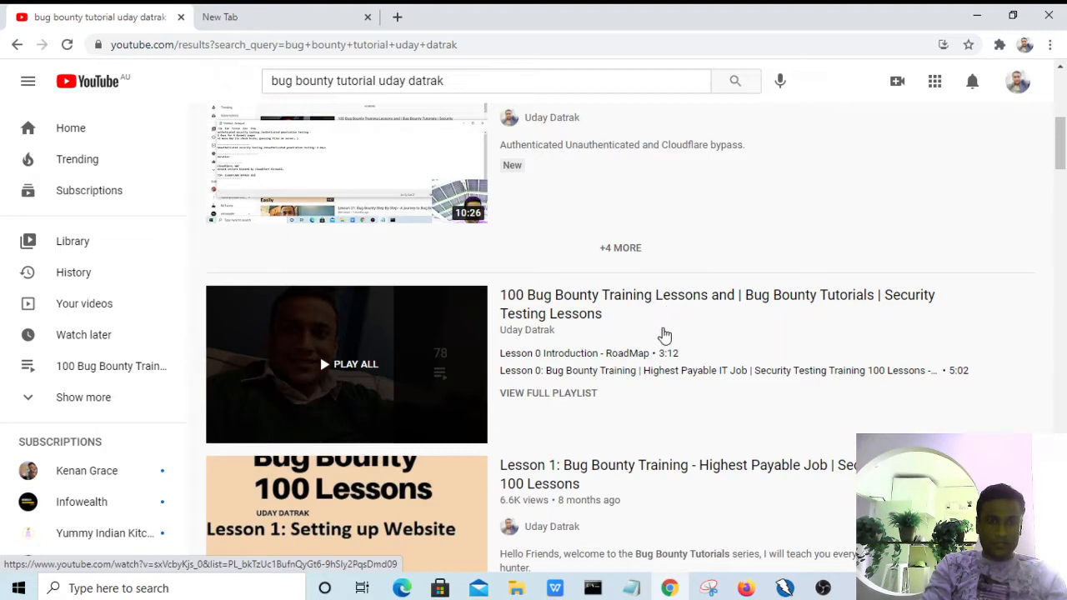
- Find the ZAP_2.9 shortcut with a Windows search for "zap" and open the ZAP_2.9.0 installation folder it points to
{"action": "left_click", "coordinate": [784, 587]}
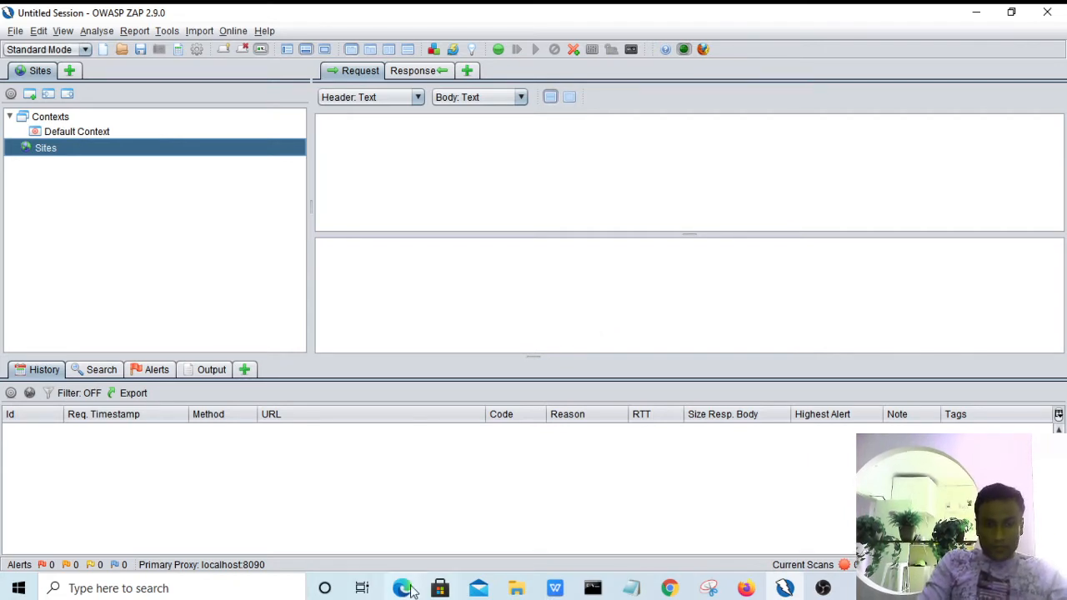
{"action": "left_click", "coordinate": [2, 595]}
{"action": "type", "text": "zap"}
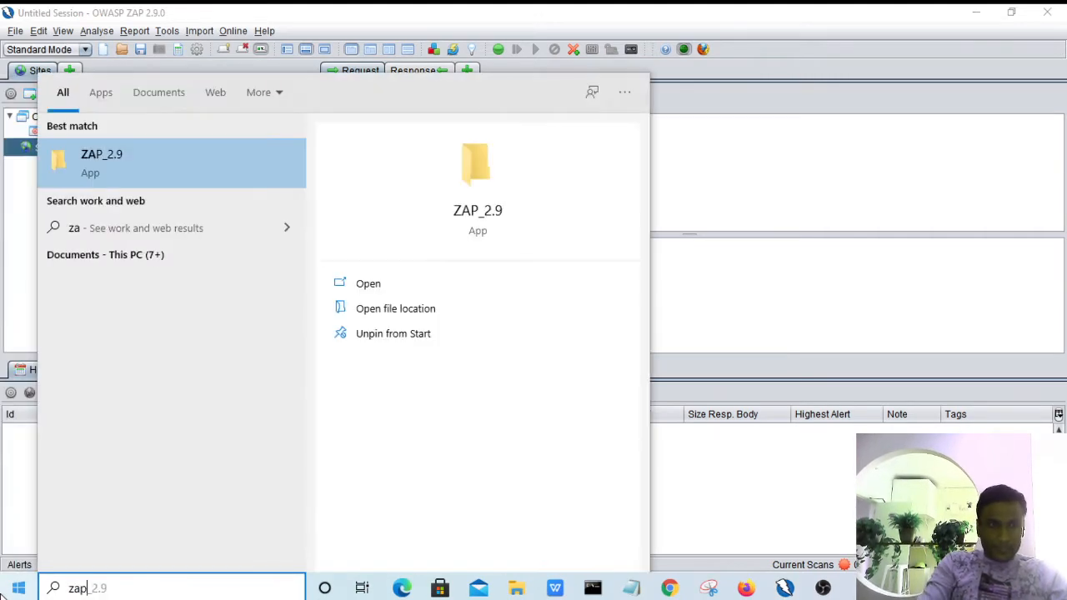
{"action": "right_click", "coordinate": [116, 166]}
{"action": "left_click", "coordinate": [158, 185]}
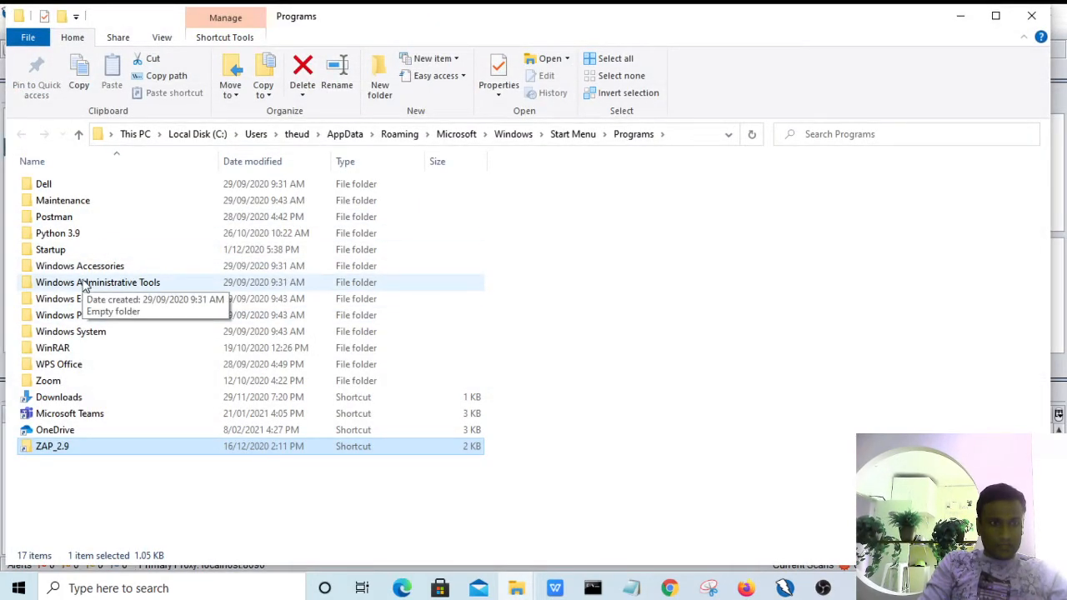
{"action": "double_click", "coordinate": [38, 448]}
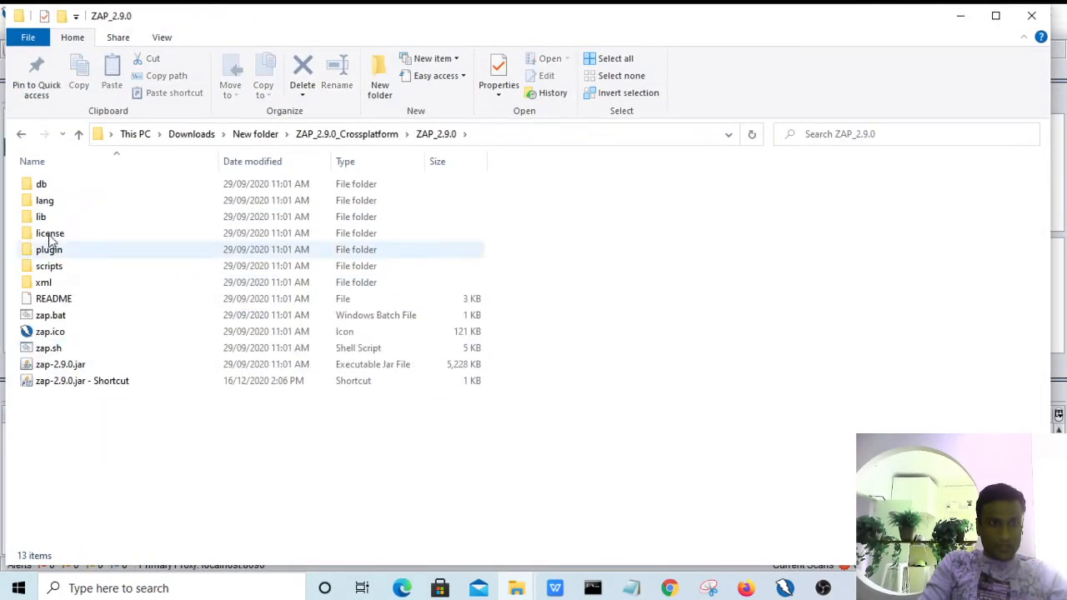
- Look through the contents of the db and lang folders inside the ZAP_2.9.0 folder
{"action": "double_click", "coordinate": [41, 184]}
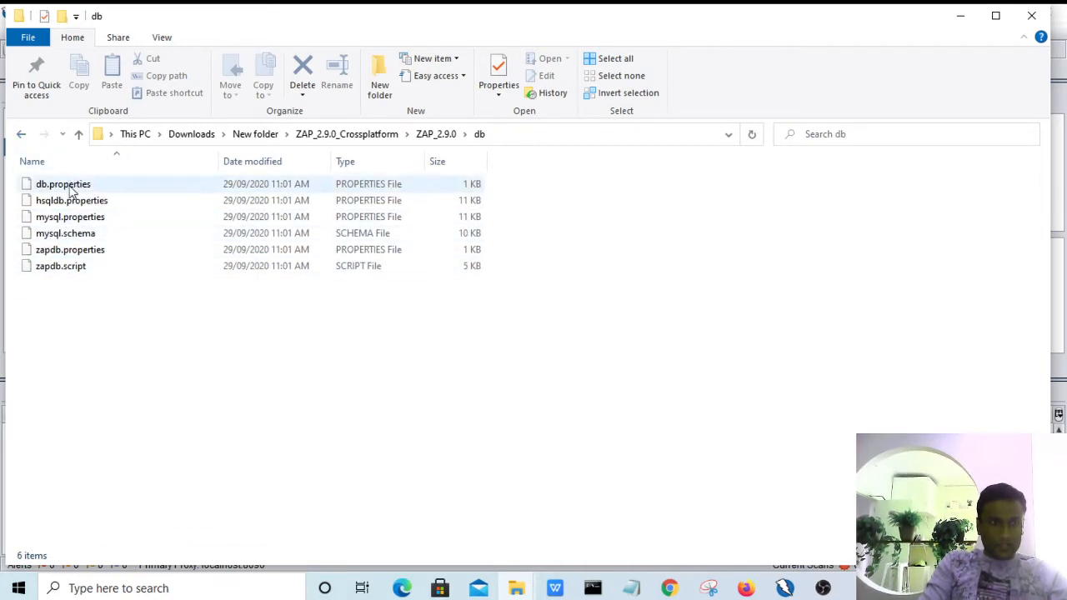
{"action": "left_click", "coordinate": [20, 135]}
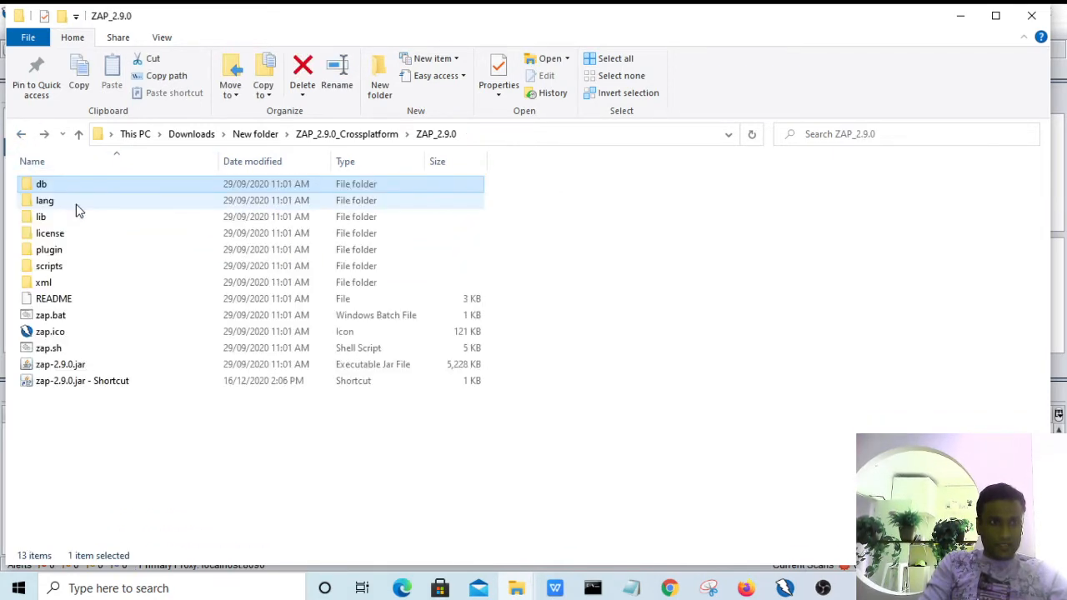
{"action": "double_click", "coordinate": [67, 204]}
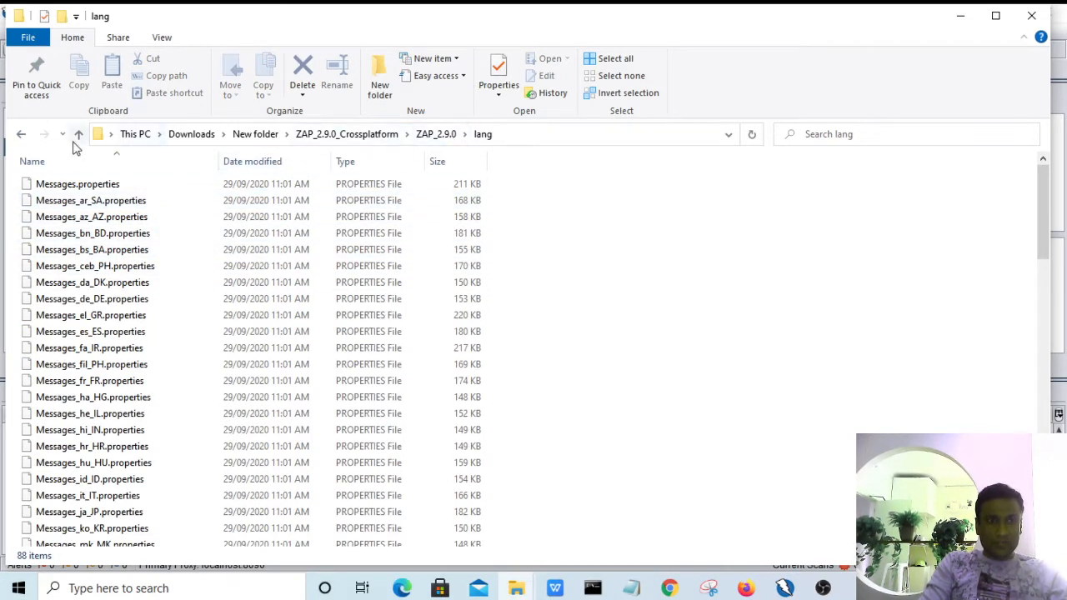
{"action": "left_click", "coordinate": [21, 135]}
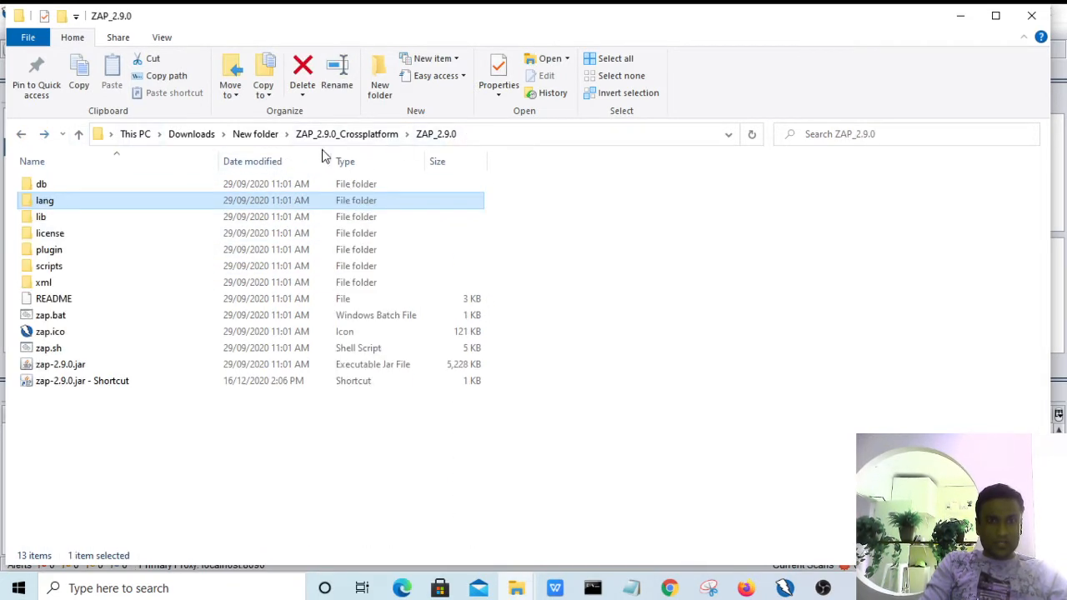
- Search the ZAP_2.9.0 folder for "xss" and open the file location of vulnerabilities_zh_CN.xml
{"action": "left_click", "coordinate": [841, 134]}
{"action": "type", "text": "xss"}
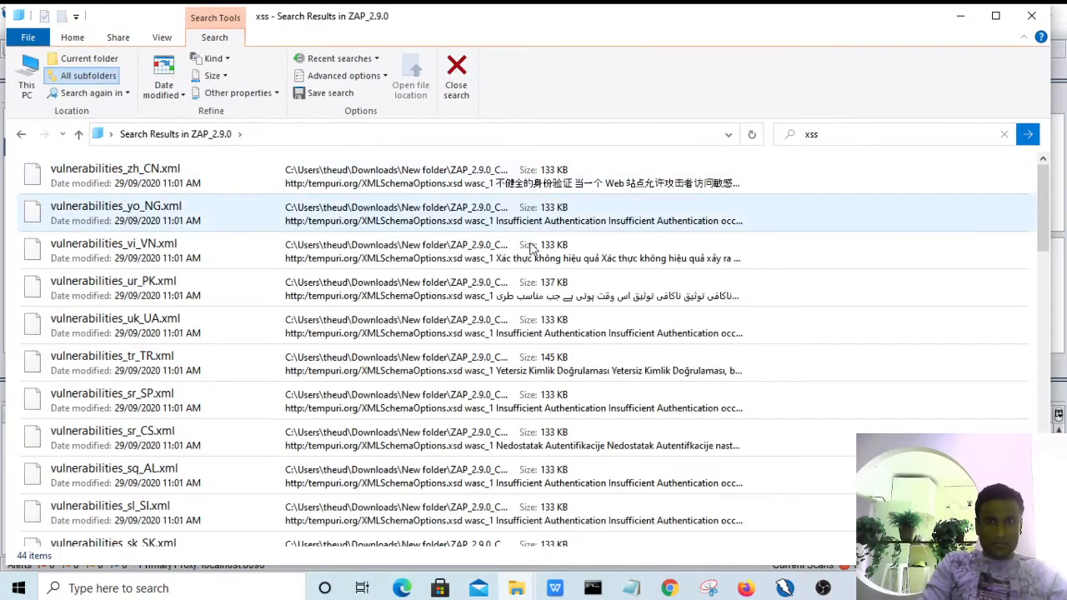
{"action": "left_click", "coordinate": [98, 188]}
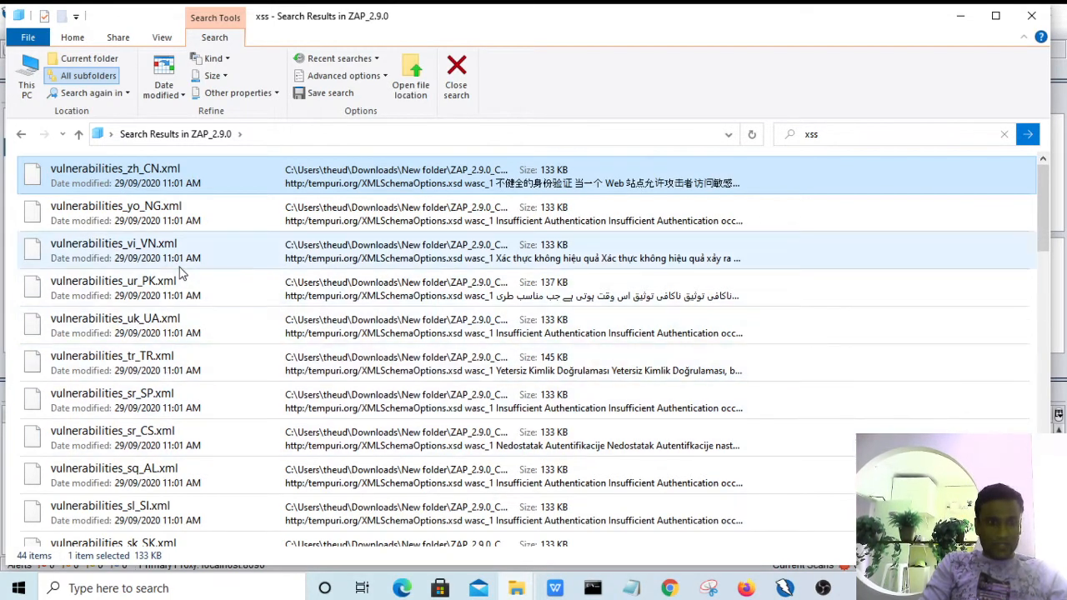
{"action": "right_click", "coordinate": [153, 212]}
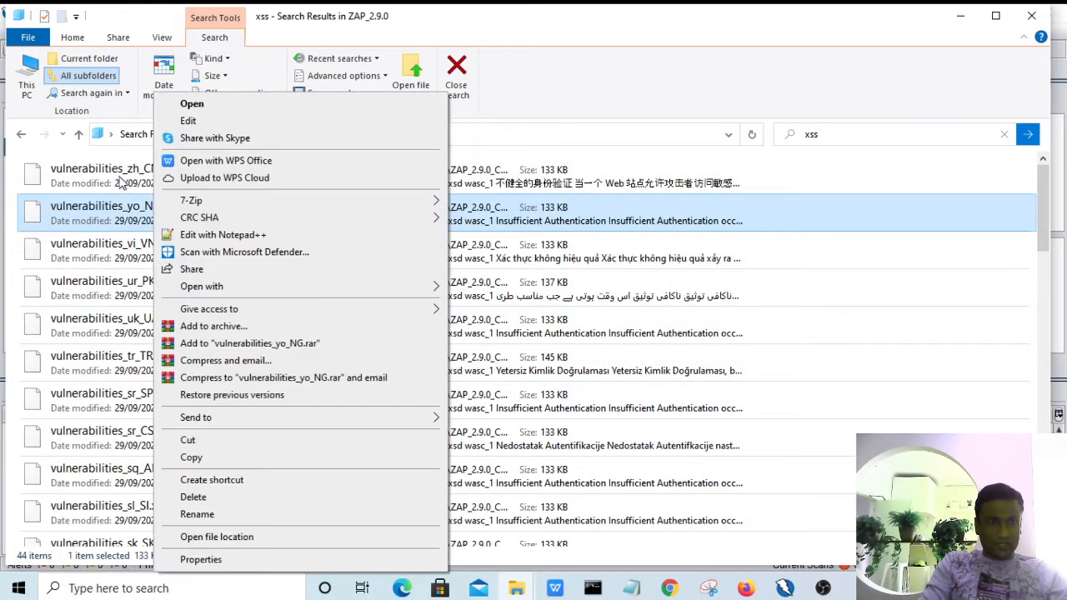
{"action": "left_click", "coordinate": [119, 183]}
{"action": "right_click", "coordinate": [119, 183]}
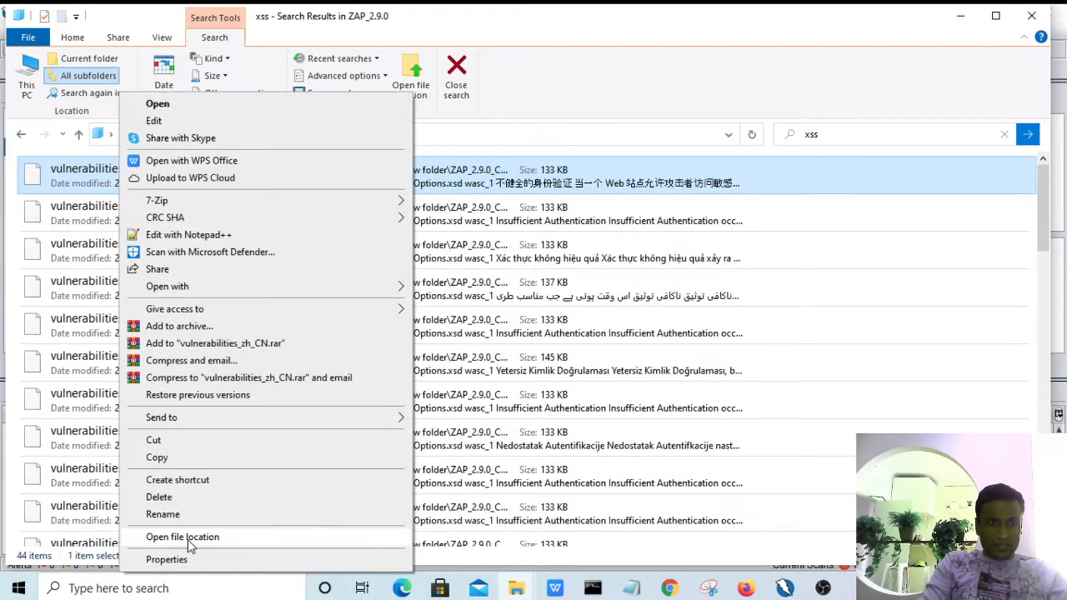
{"action": "left_click", "coordinate": [187, 539]}
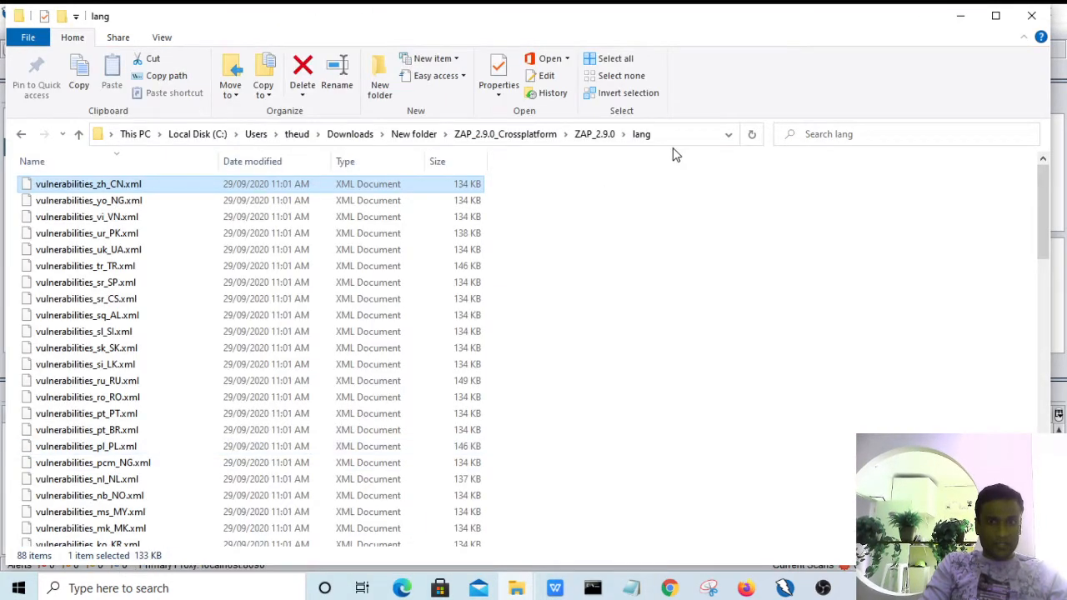
- Open vulnerabilities_zh_CN.xml in Notepad++ and decline the update download
{"action": "right_click", "coordinate": [141, 189]}
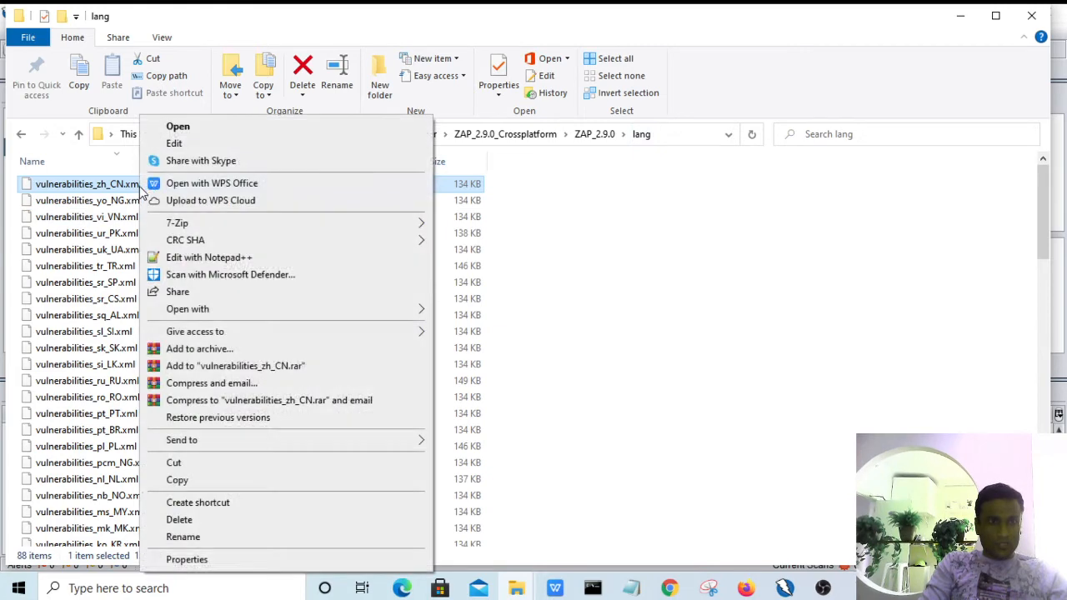
{"action": "left_click", "coordinate": [206, 265]}
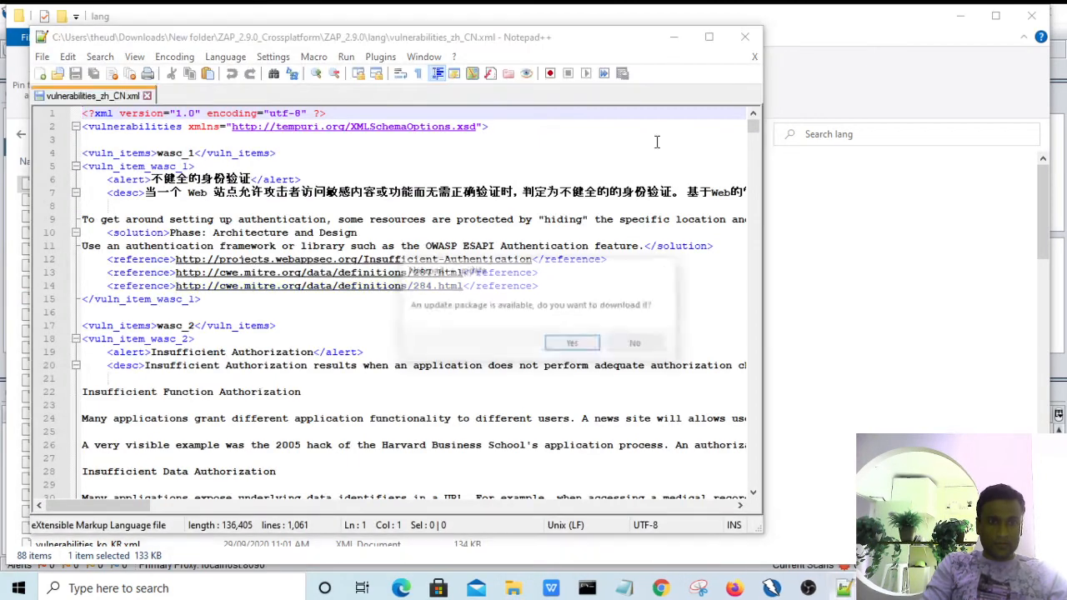
{"action": "left_click", "coordinate": [637, 344]}
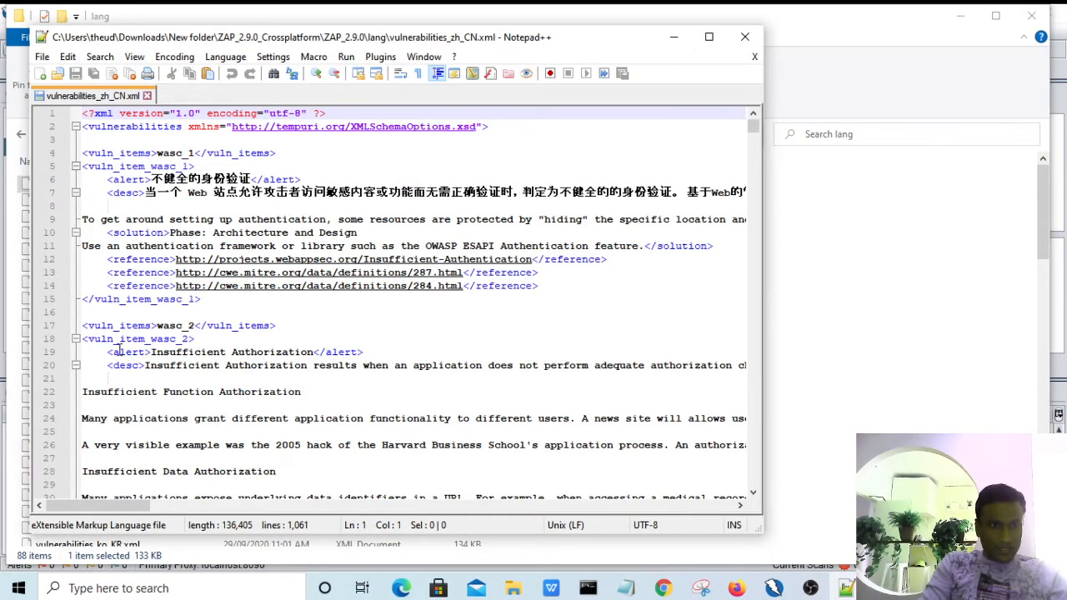
- Highlight the "Insufficient Authorization" text and its alert tags on line 19 to examine how a vulnerability is named
{"action": "left_click_drag", "start_coordinate": [106, 352], "coordinate": [251, 352]}
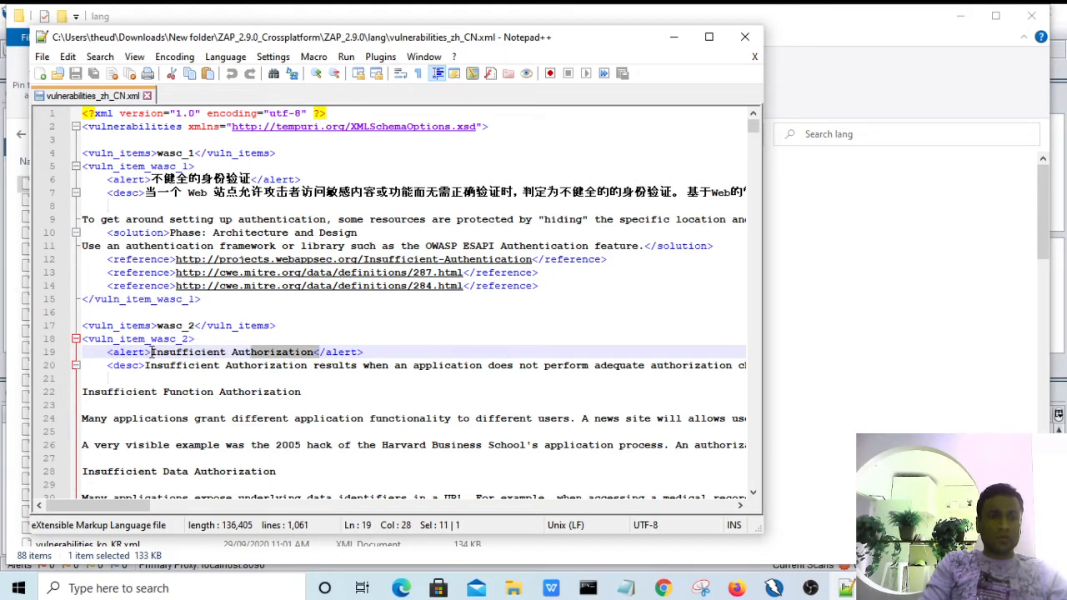
{"action": "left_click_drag", "start_coordinate": [151, 352], "coordinate": [315, 355]}
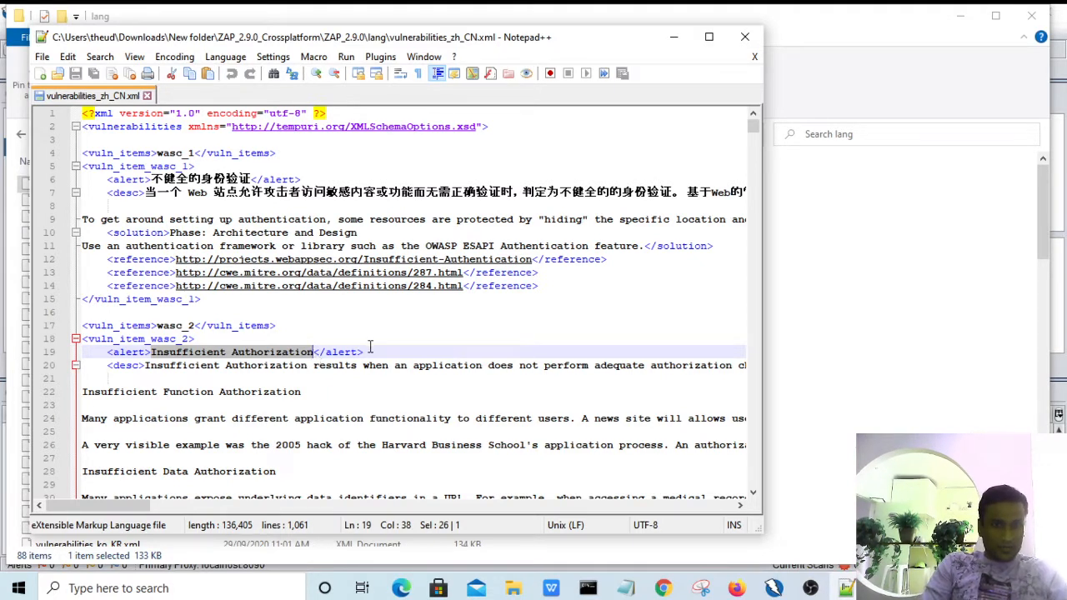
{"action": "left_click_drag", "start_coordinate": [364, 352], "coordinate": [134, 353]}
{"action": "left_click", "coordinate": [137, 352]}
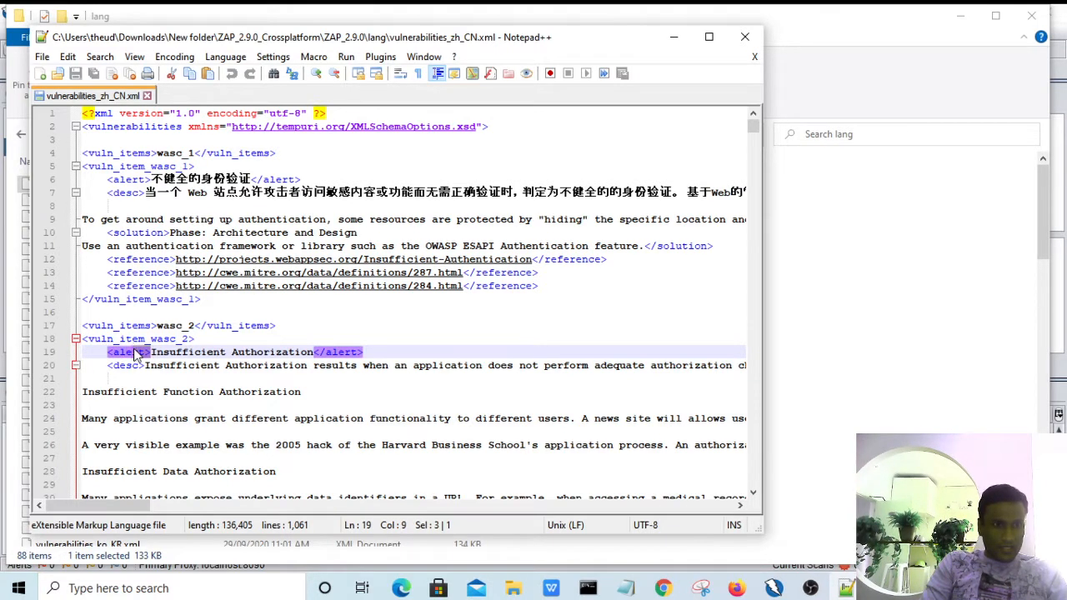
- Search the XML file for the text "<alert>" with Find
{"action": "key", "text": "ctrl+f"}
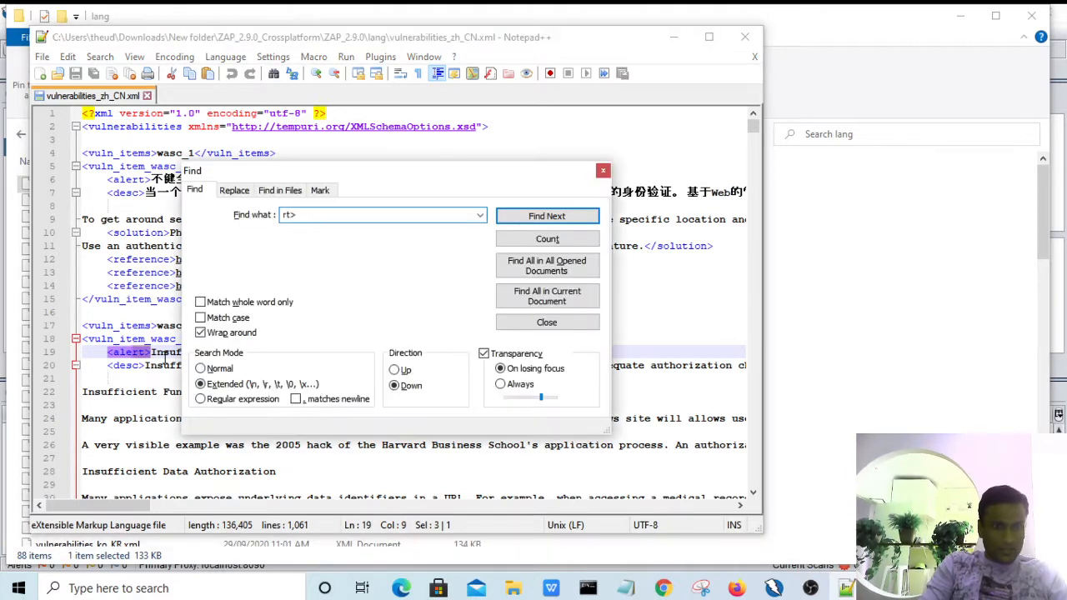
{"action": "key", "text": "BackSpace"}
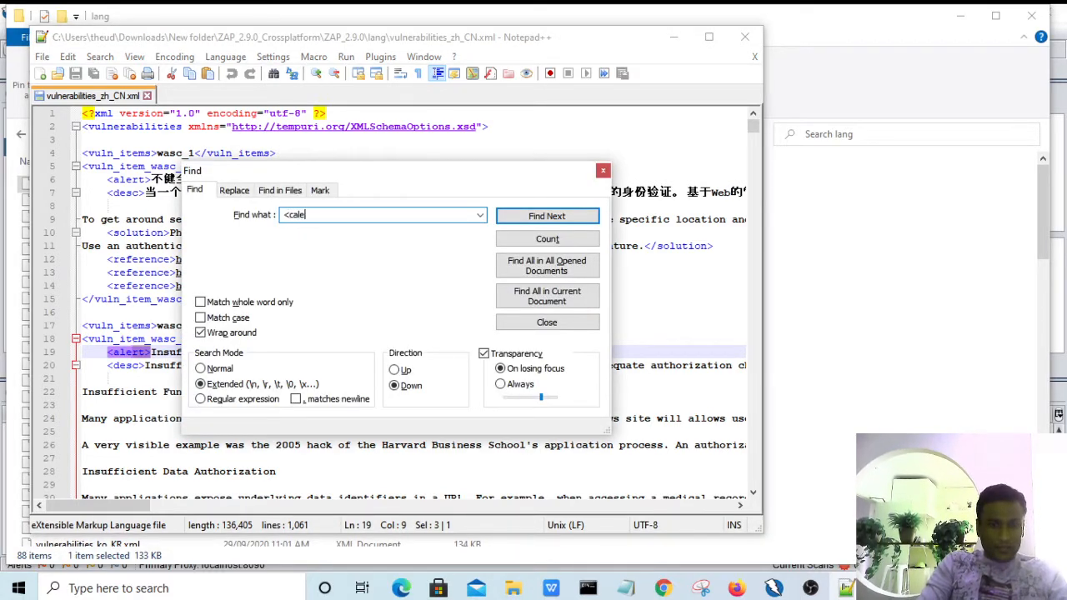
{"action": "key", "text": "Return"}
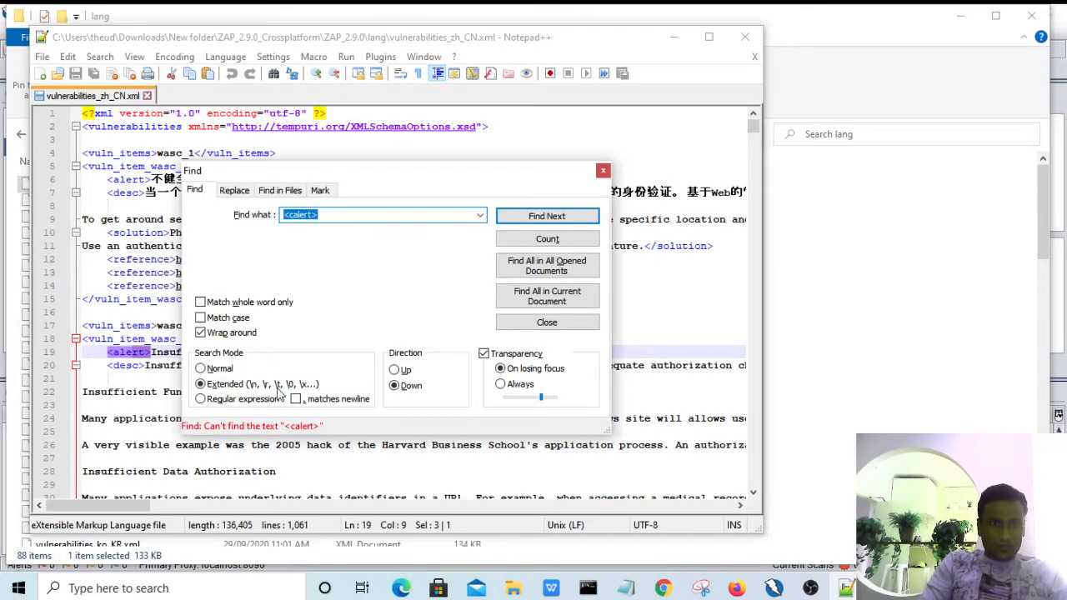
{"action": "left_click", "coordinate": [291, 215]}
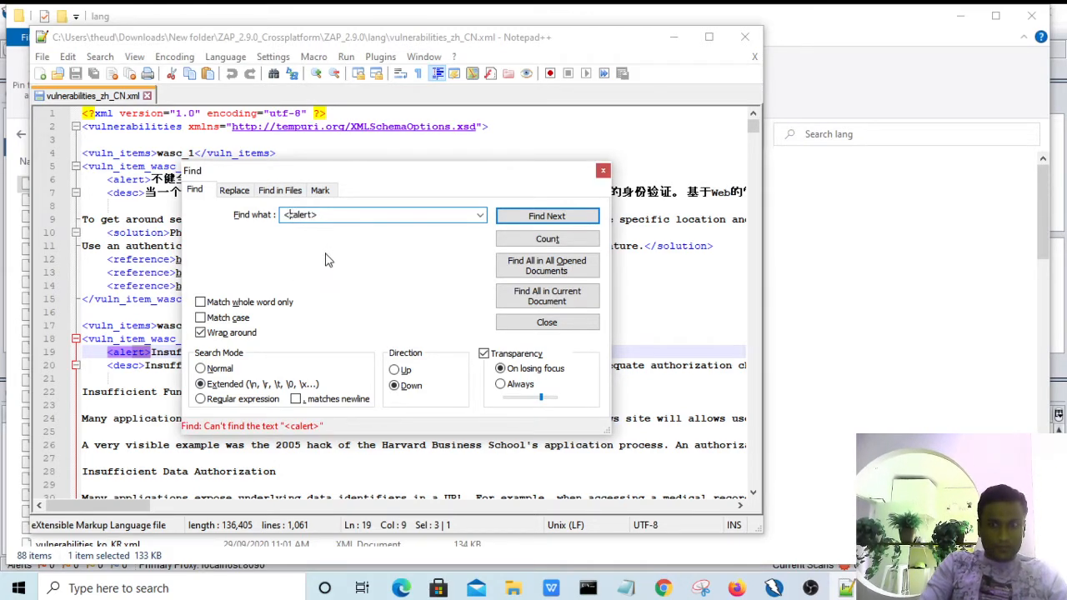
{"action": "key", "text": "Delete"}
{"action": "key", "text": "Return"}
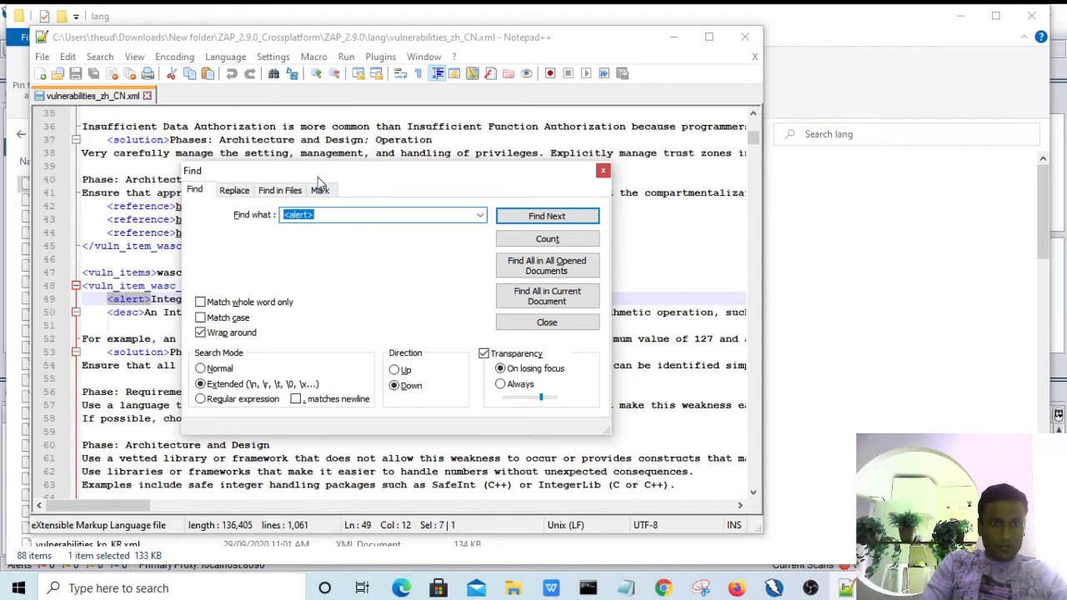
- Move the Find dialog off the text and go through the successive "<alert>" matches to review the vulnerability names
{"action": "left_click_drag", "start_coordinate": [321, 175], "coordinate": [741, 134]}
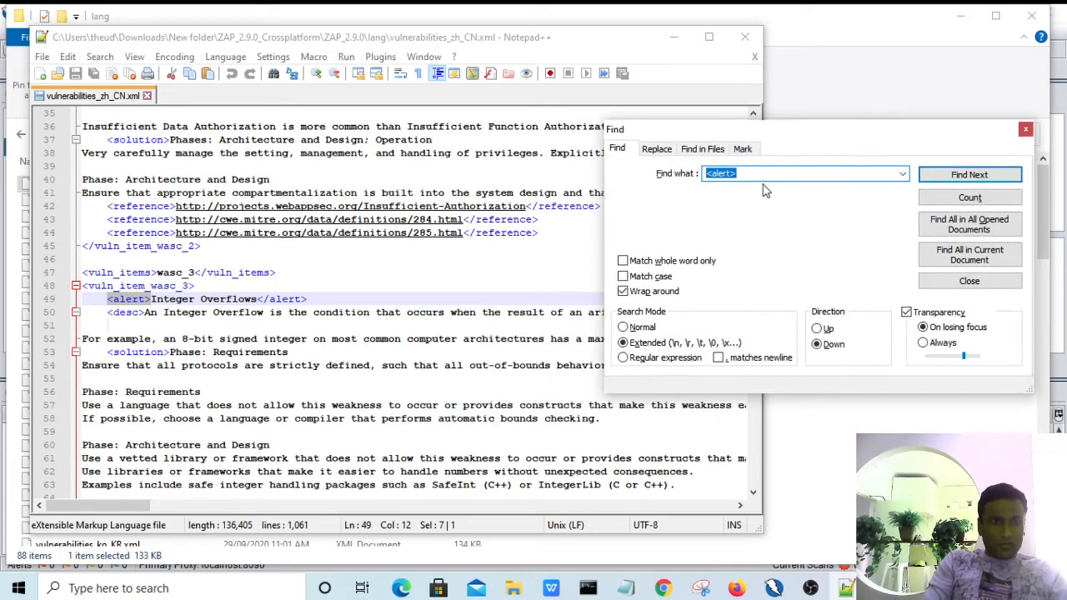
{"action": "key", "text": "Return"}
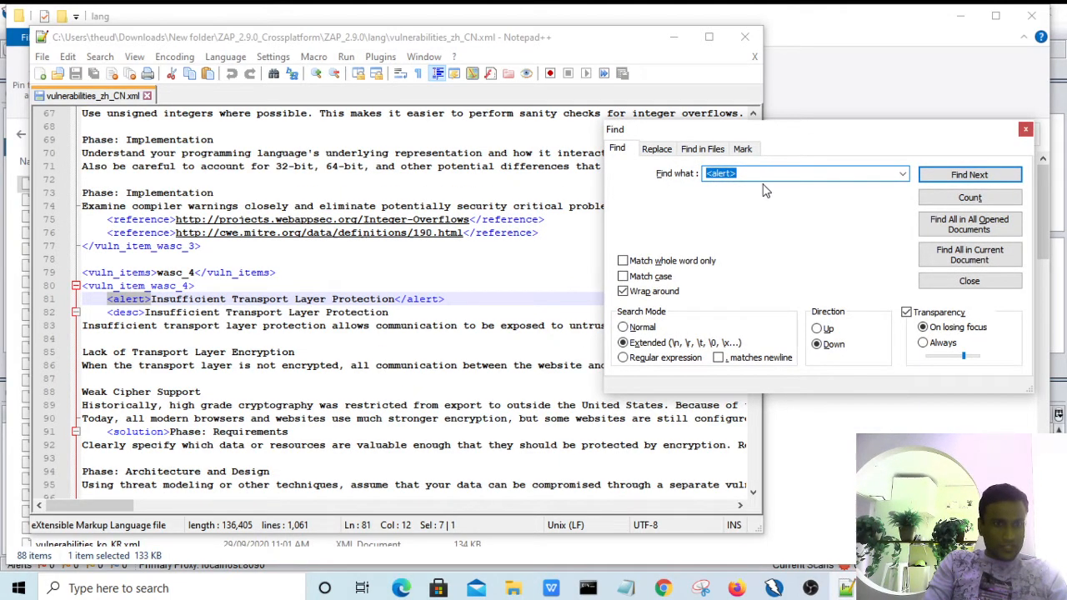
{"action": "key", "text": "Return"}
{"action": "key", "text": "Return"}
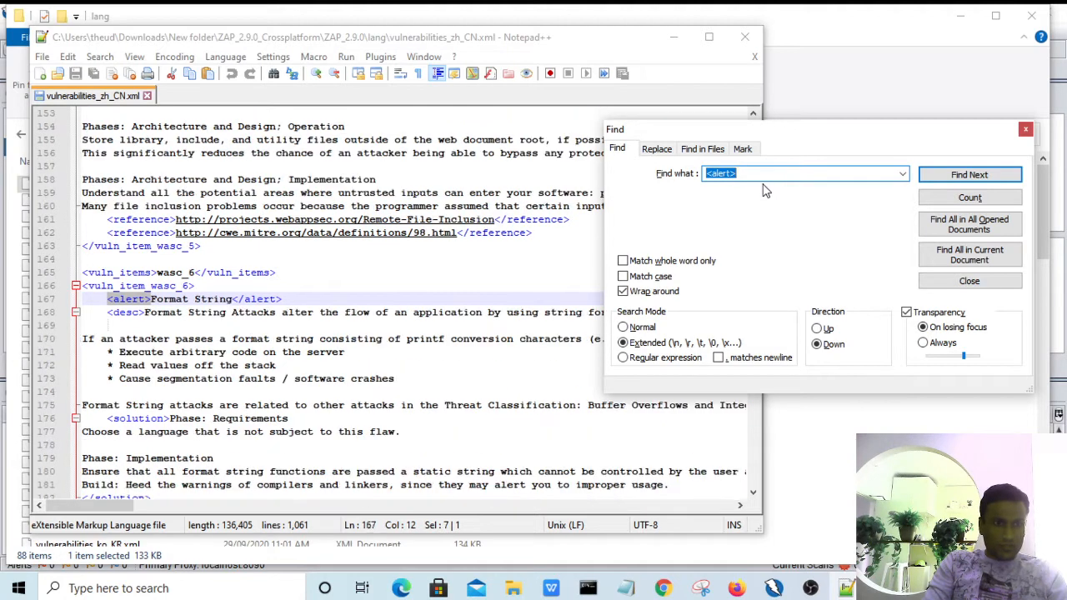
{"action": "key", "text": "Return"}
{"action": "key", "text": "Return"}
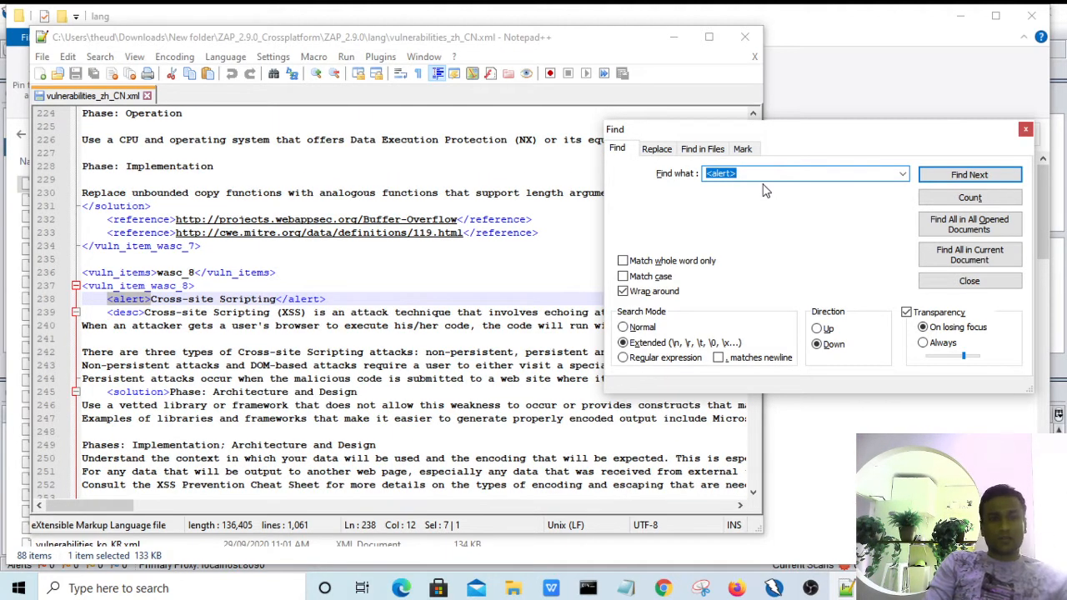
{"action": "key", "text": "Return"}
{"action": "key", "text": "Return"}
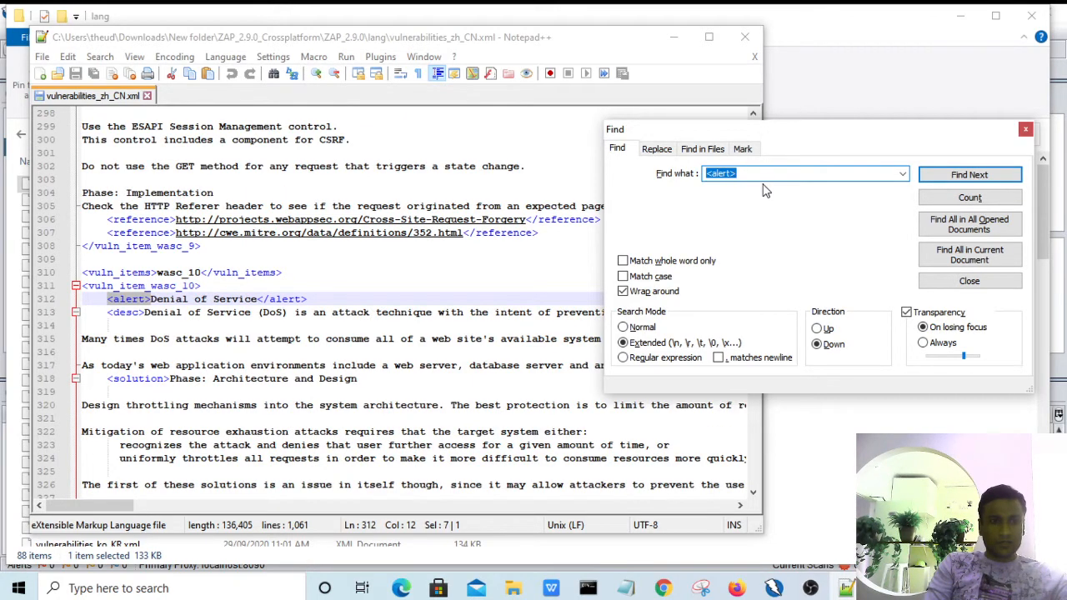
{"action": "key", "text": "Return"}
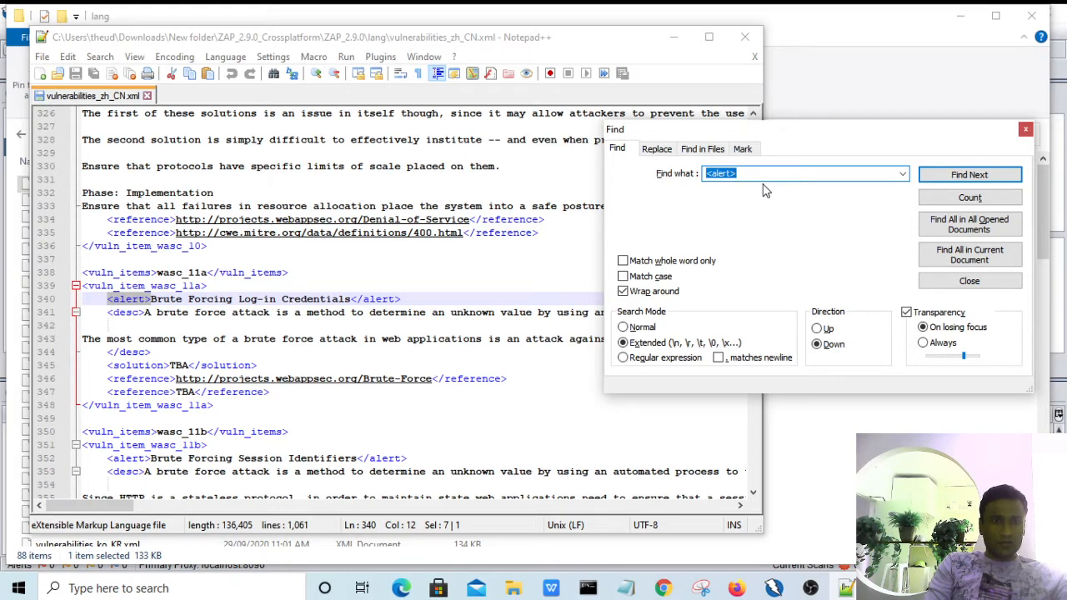
{"action": "key", "text": "Return"}
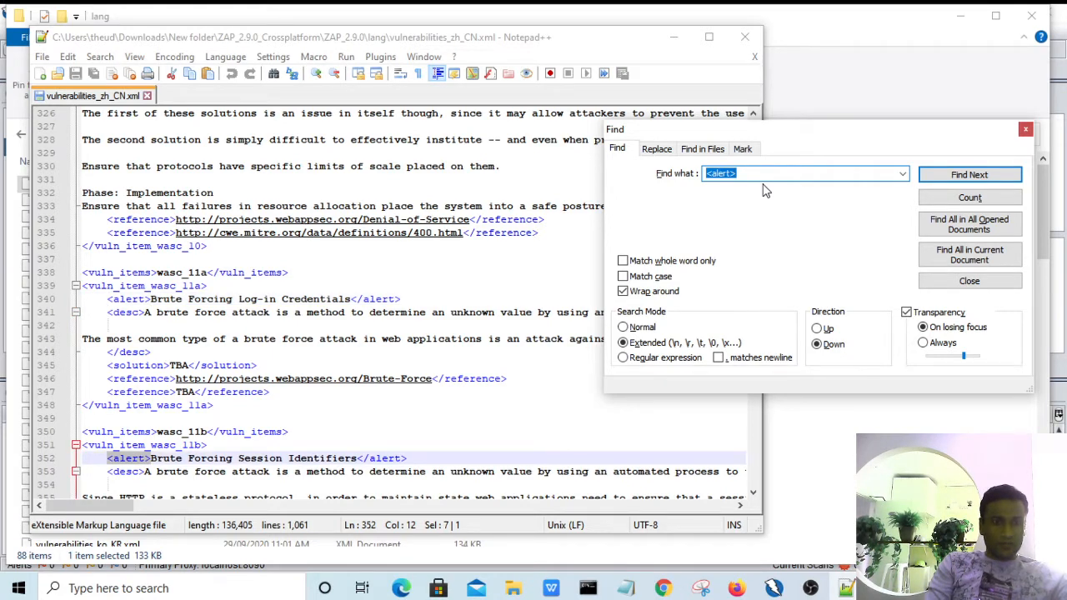
{"action": "key", "text": "Return"}
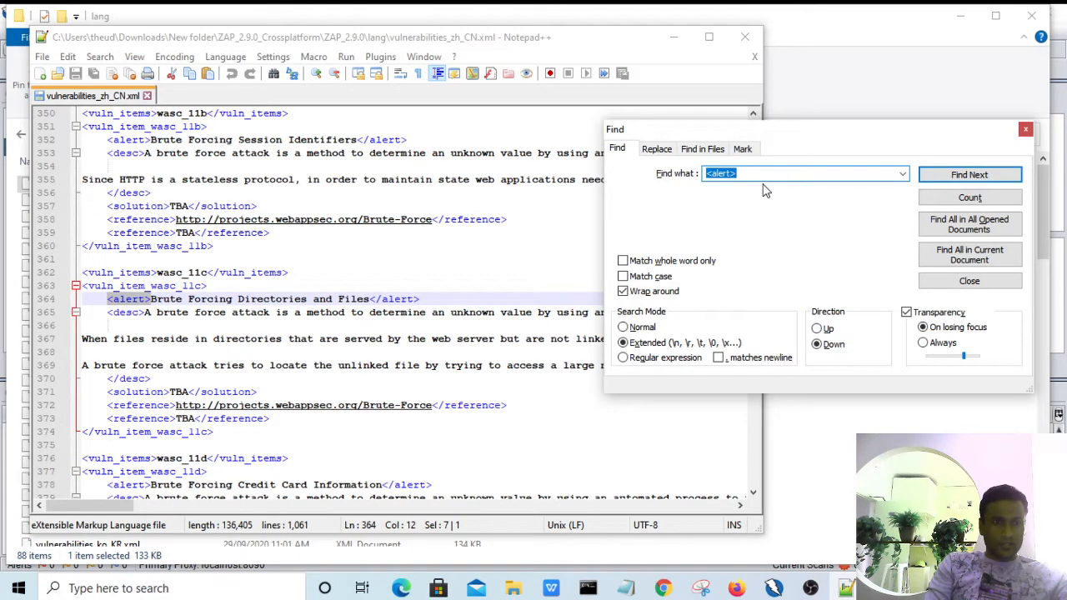
{"action": "key", "text": "Return"}
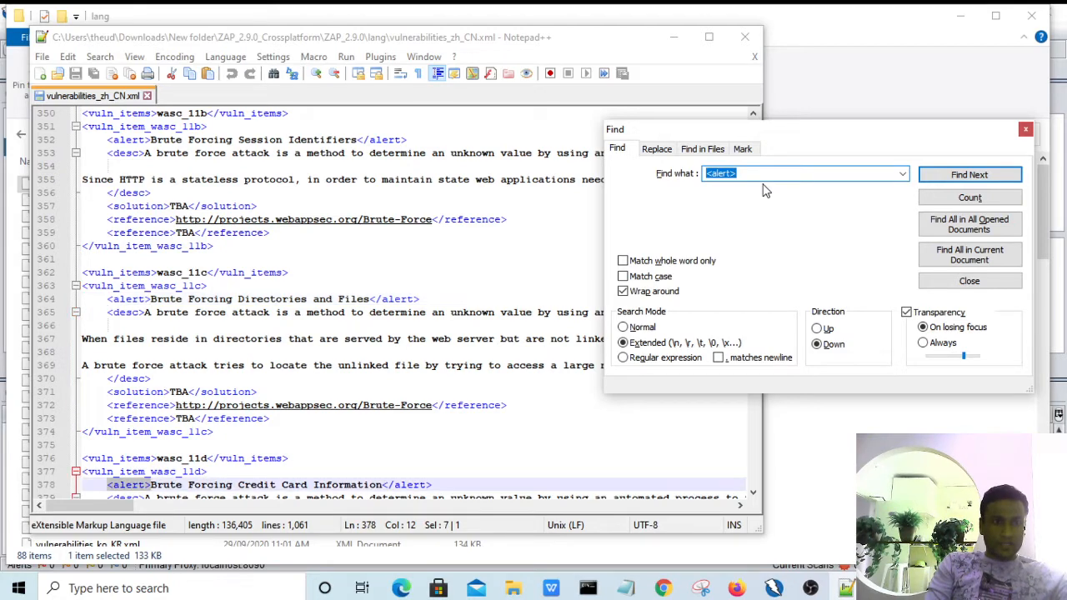
{"action": "key", "text": "Return"}
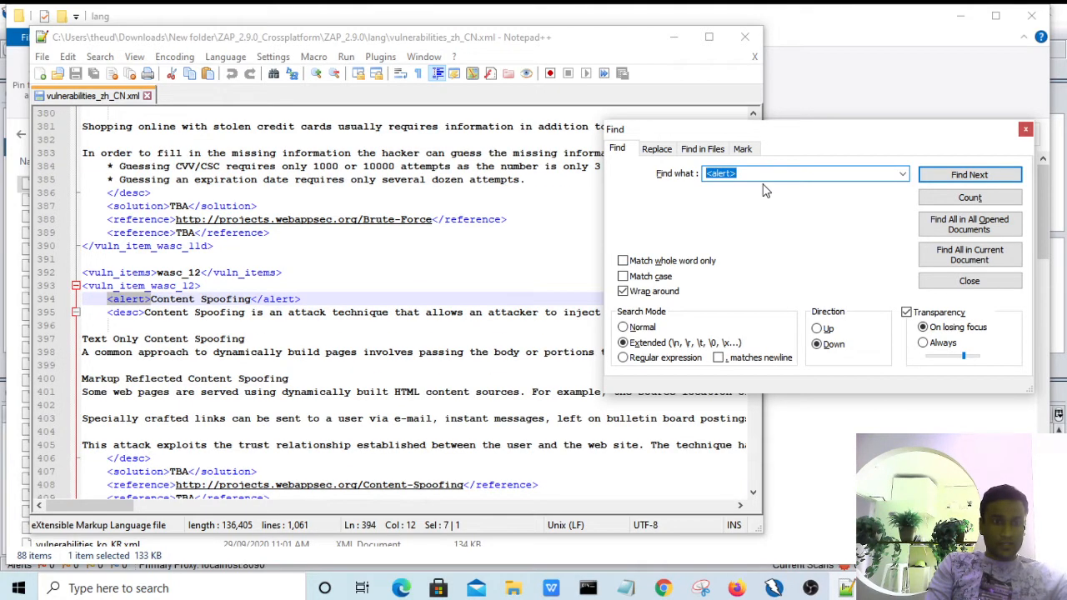
{"action": "key", "text": "Return"}
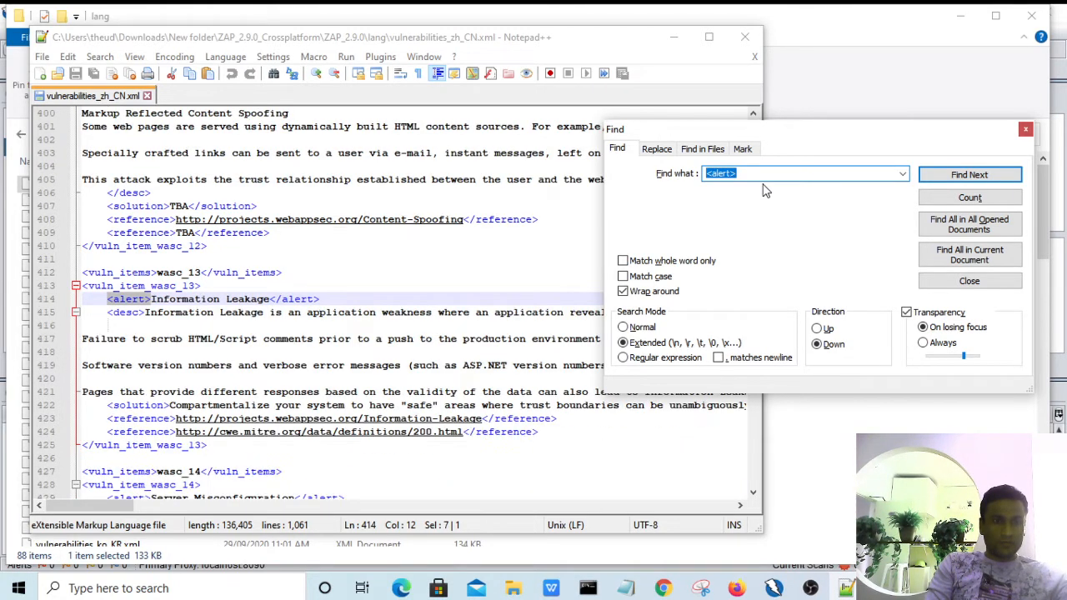
- Go through the remaining "<alert>" matches from Information Leakage onward until the search wraps around, reviewing each vulnerability name
{"action": "key", "text": "Return"}
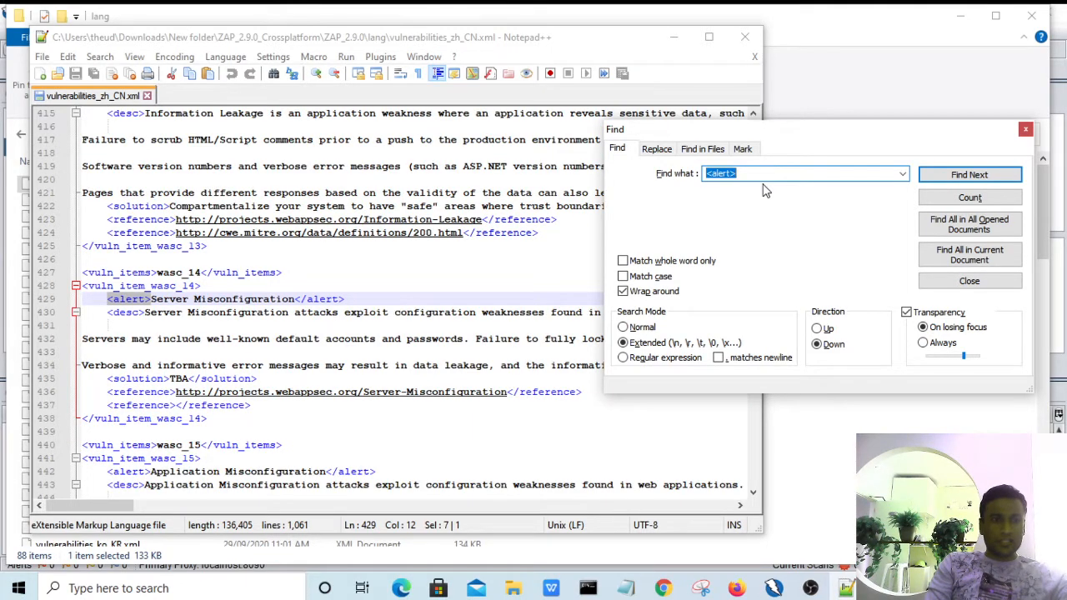
{"action": "key", "text": "Return"}
{"action": "key", "text": "Return"}
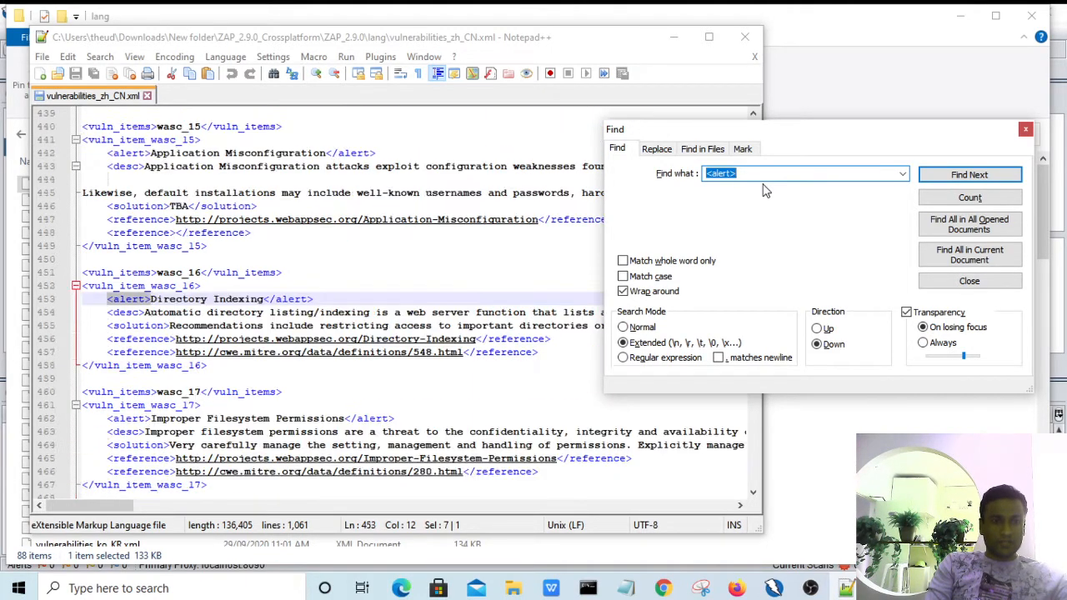
{"action": "key", "text": "Return"}
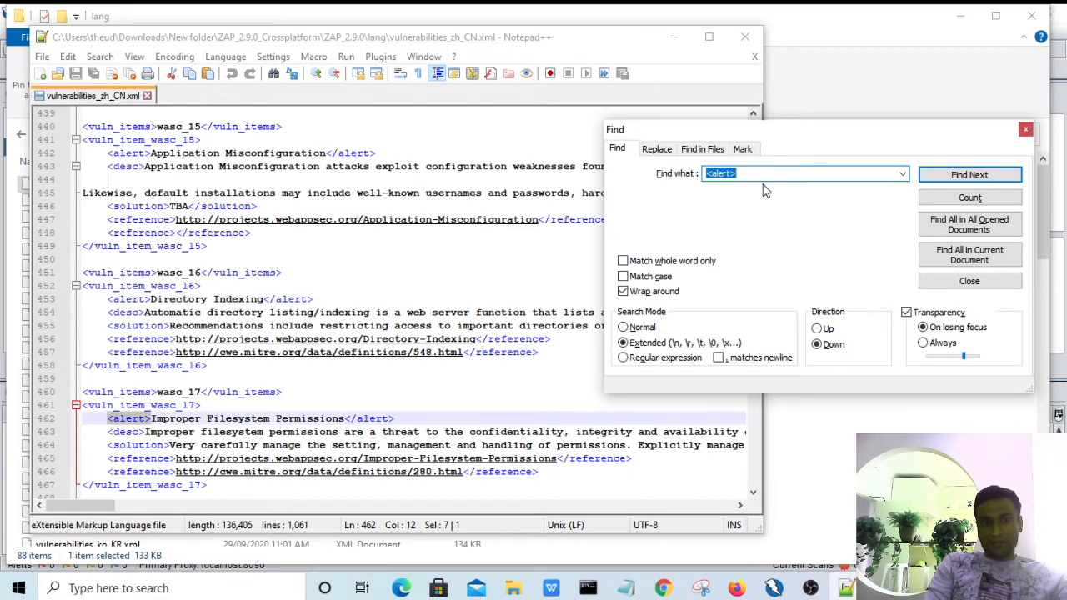
{"action": "key", "text": "Return"}
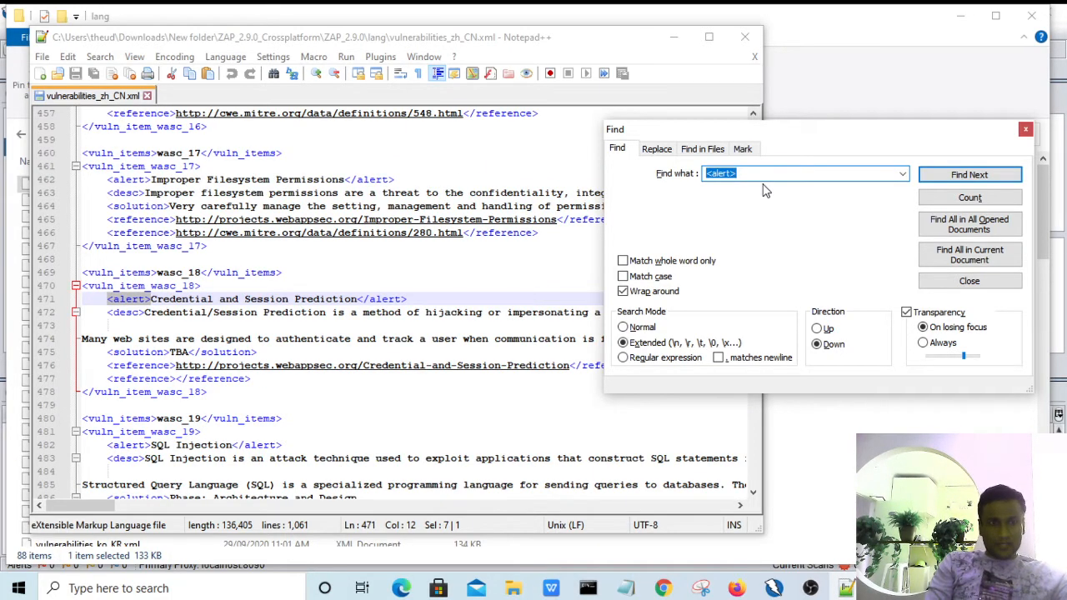
{"action": "key", "text": "Return"}
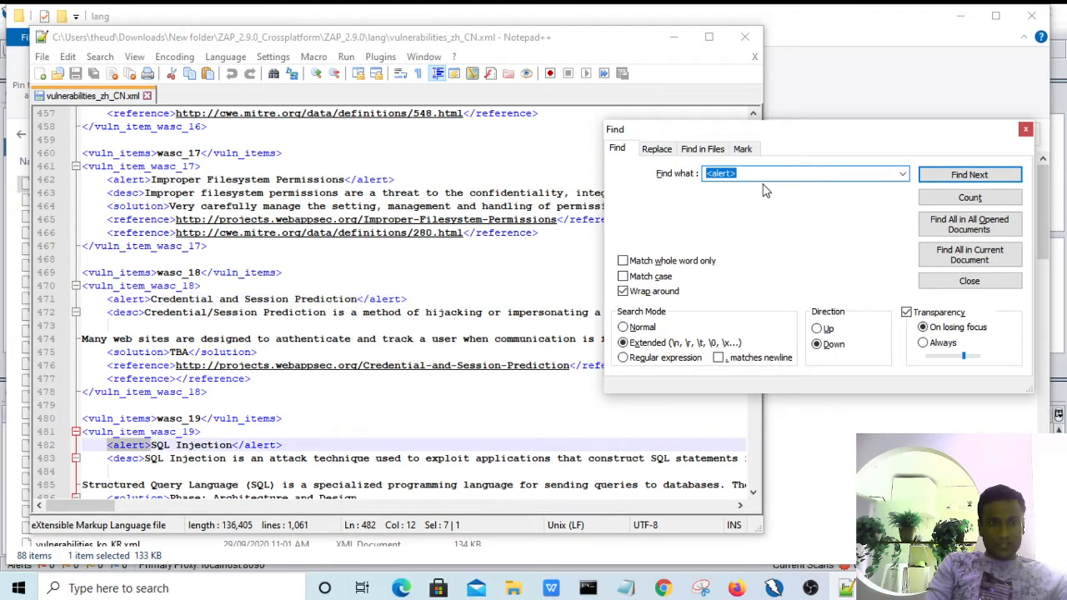
{"action": "key", "text": "Return"}
{"action": "key", "text": "Return"}
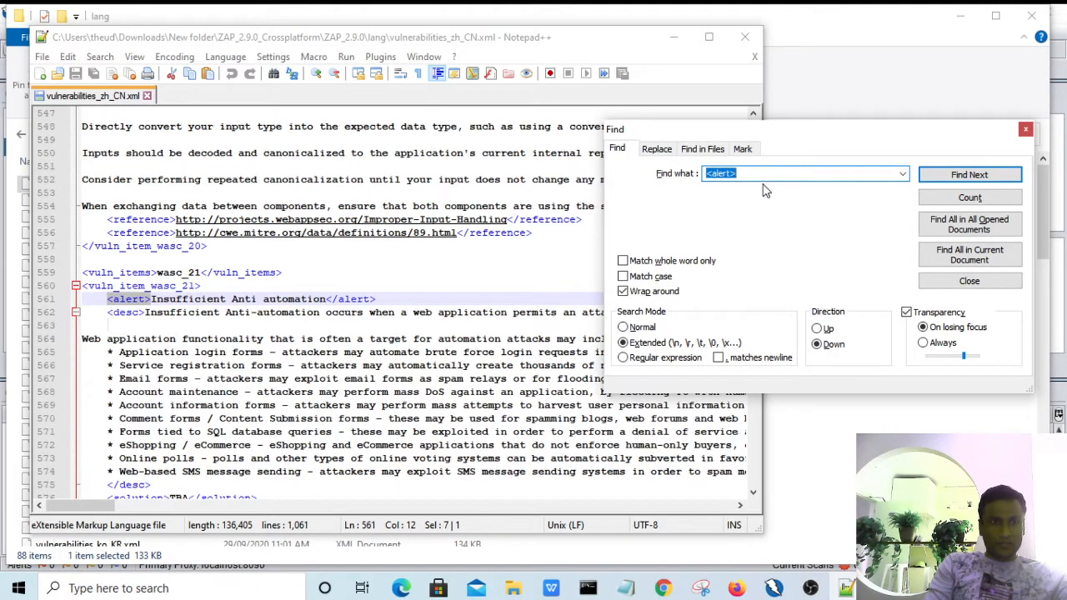
{"action": "key", "text": "Return"}
{"action": "key", "text": "Return"}
{"action": "key", "text": "Return"}
{"action": "key", "text": "Return"}
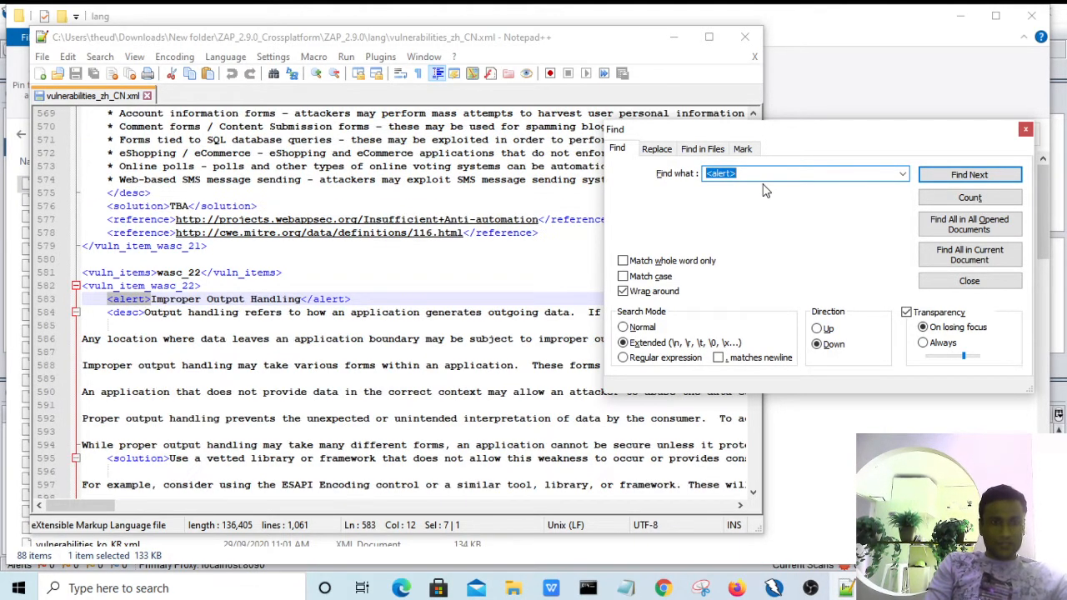
{"action": "key", "text": "Return"}
{"action": "key", "text": "Return"}
{"action": "key", "text": "Return"}
{"action": "key", "text": "Return"}
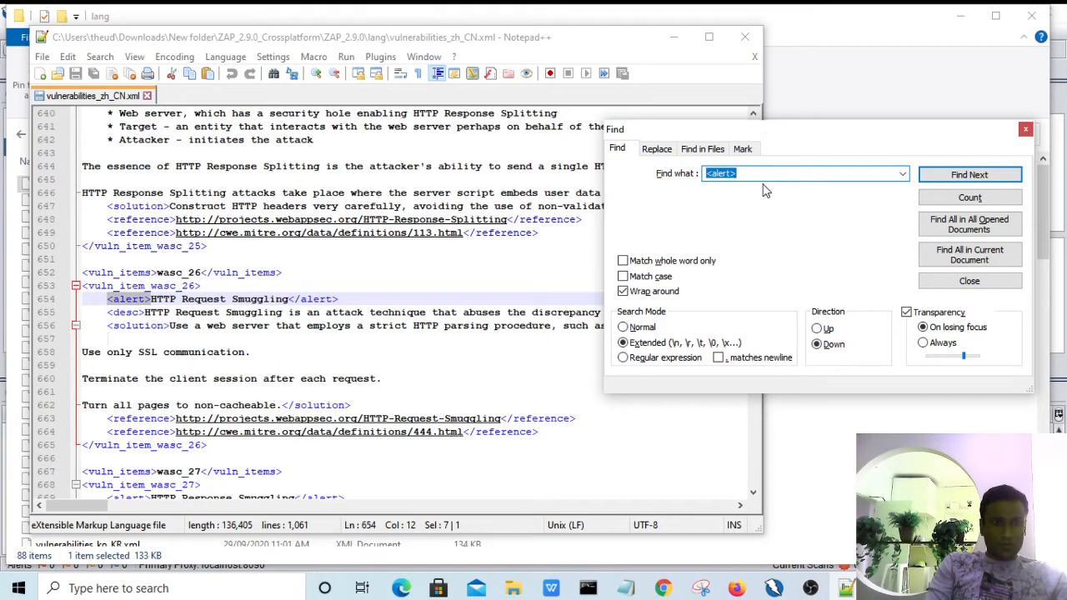
{"action": "key", "text": "Return"}
{"action": "key", "text": "Return"}
{"action": "key", "text": "Return"}
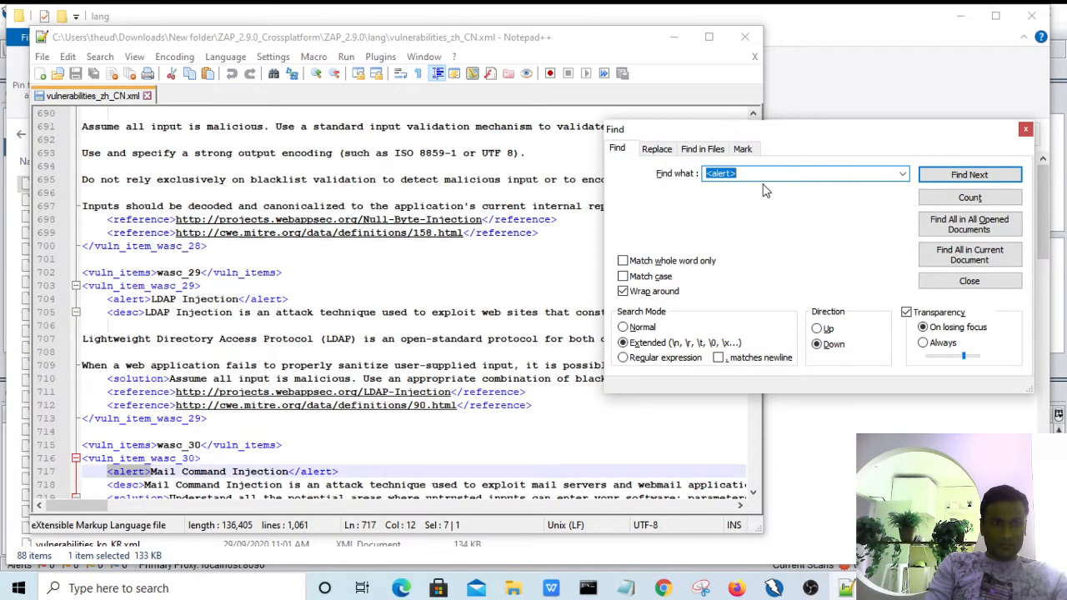
{"action": "key", "text": "Return"}
{"action": "key", "text": "Return"}
{"action": "key", "text": "Return"}
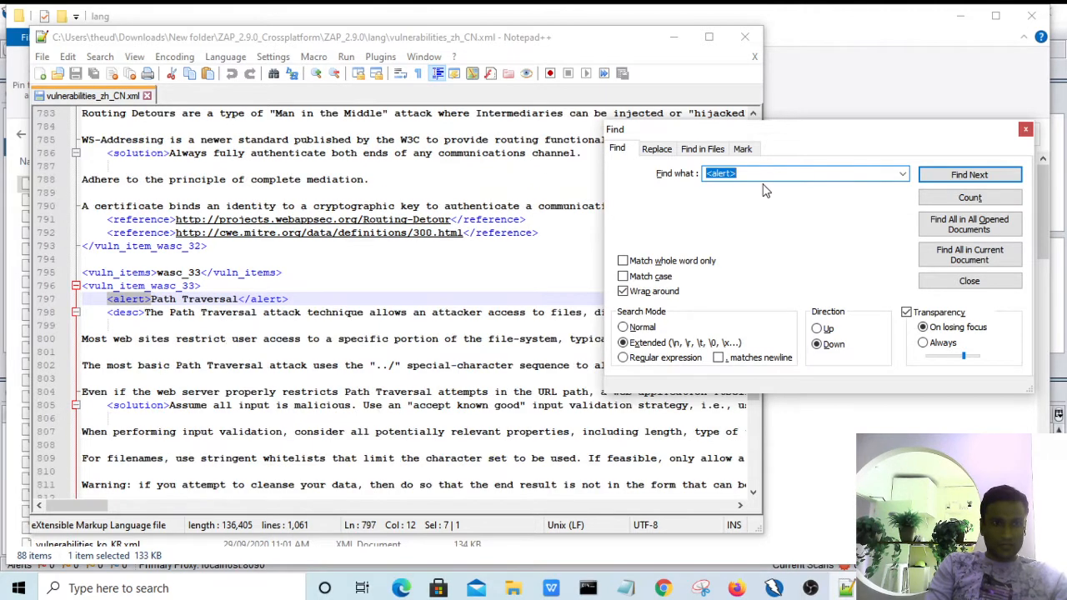
{"action": "key", "text": "Return"}
{"action": "key", "text": "Return"}
{"action": "key", "text": "Return"}
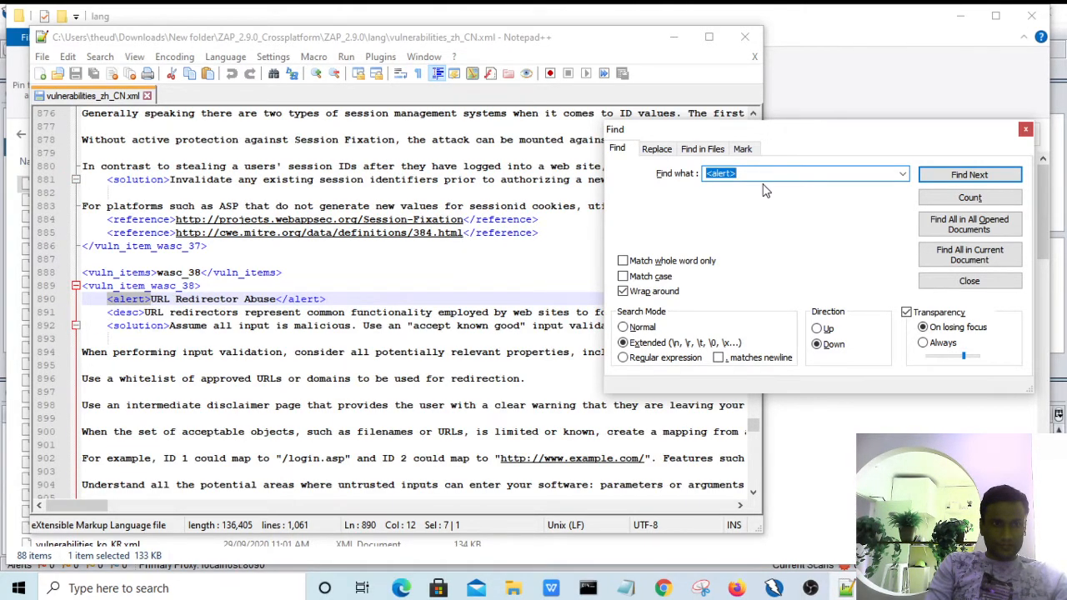
{"action": "key", "text": "Return"}
{"action": "key", "text": "Return"}
{"action": "key", "text": "Return"}
{"action": "key", "text": "Return"}
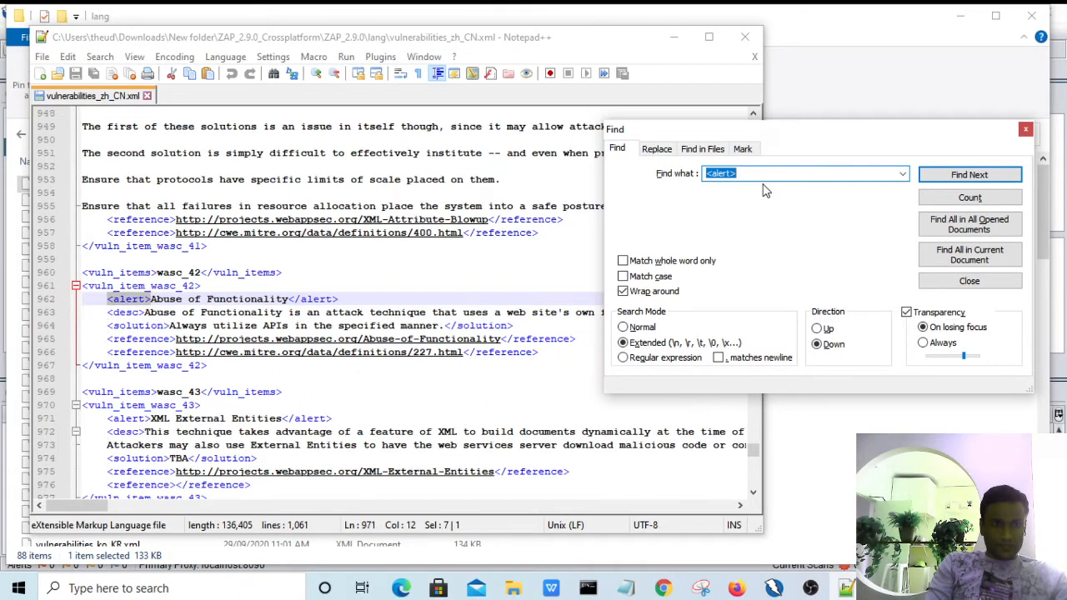
{"action": "key", "text": "Return"}
{"action": "key", "text": "Return"}
{"action": "key", "text": "Return"}
{"action": "key", "text": "Return"}
{"action": "key", "text": "Return"}
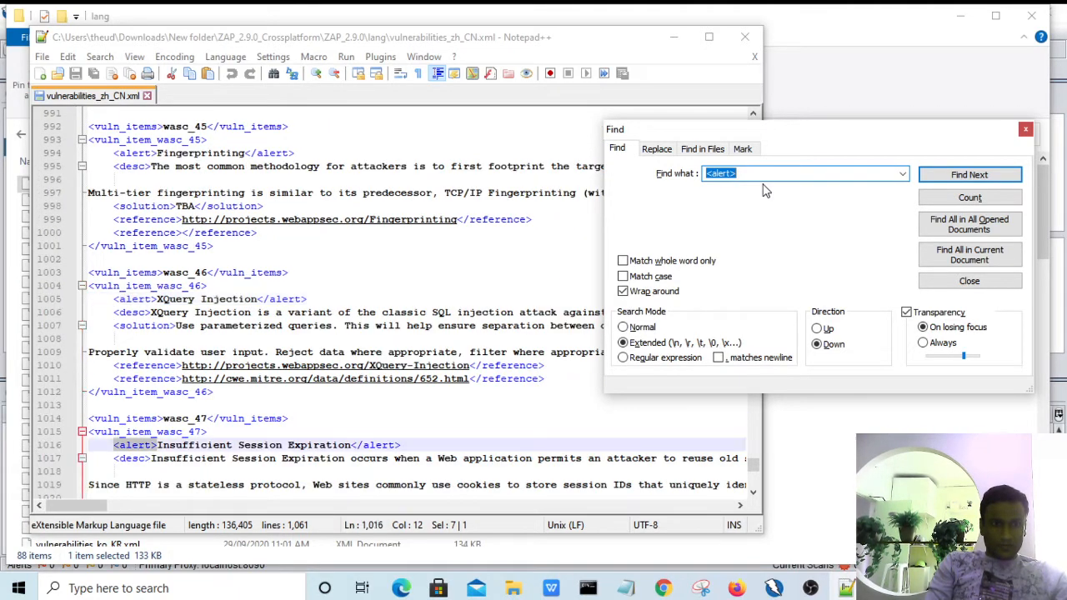
{"action": "key", "text": "Return"}
{"action": "key", "text": "Return"}
{"action": "key", "text": "Return"}
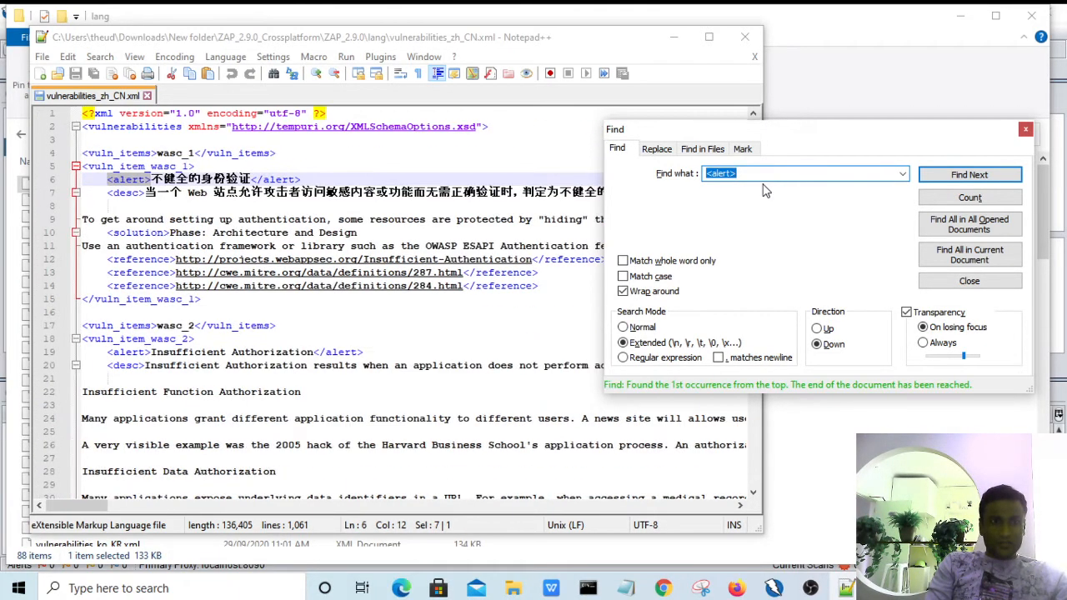
{"action": "key", "text": "Return"}
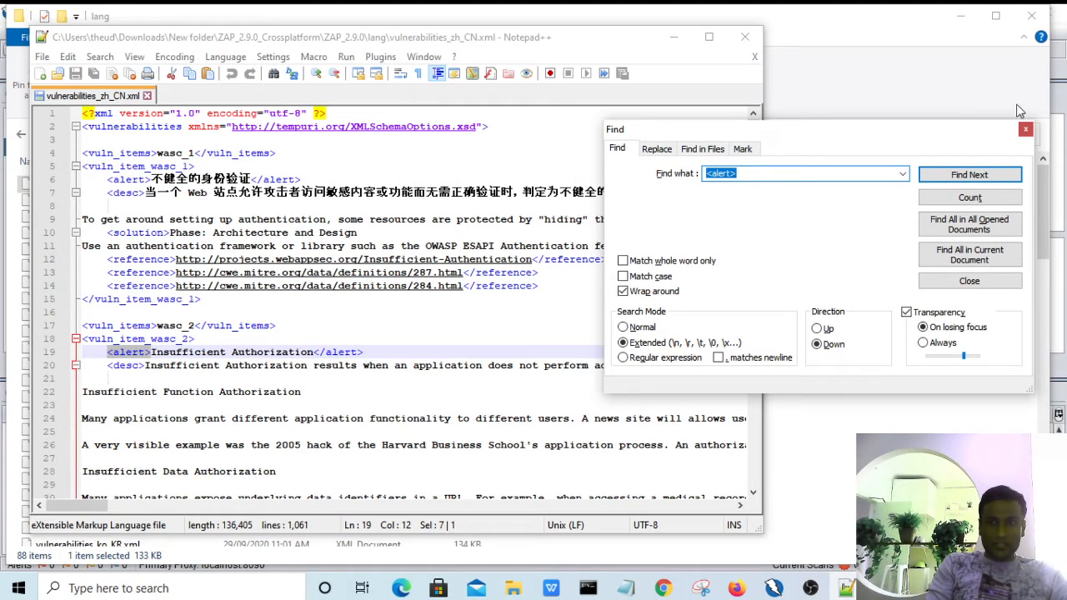
- Dismiss the search, highlight the opening "<alert>" tag on line 19, and close Notepad++
{"action": "left_click", "coordinate": [1025, 129]}
{"action": "left_click", "coordinate": [152, 354]}
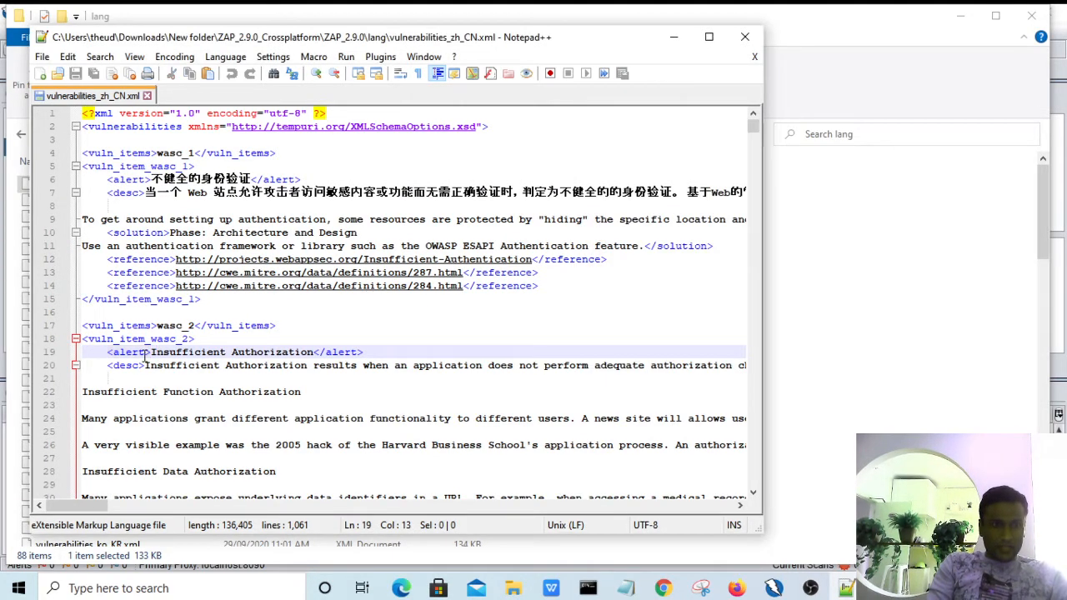
{"action": "left_click_drag", "start_coordinate": [151, 355], "coordinate": [106, 354]}
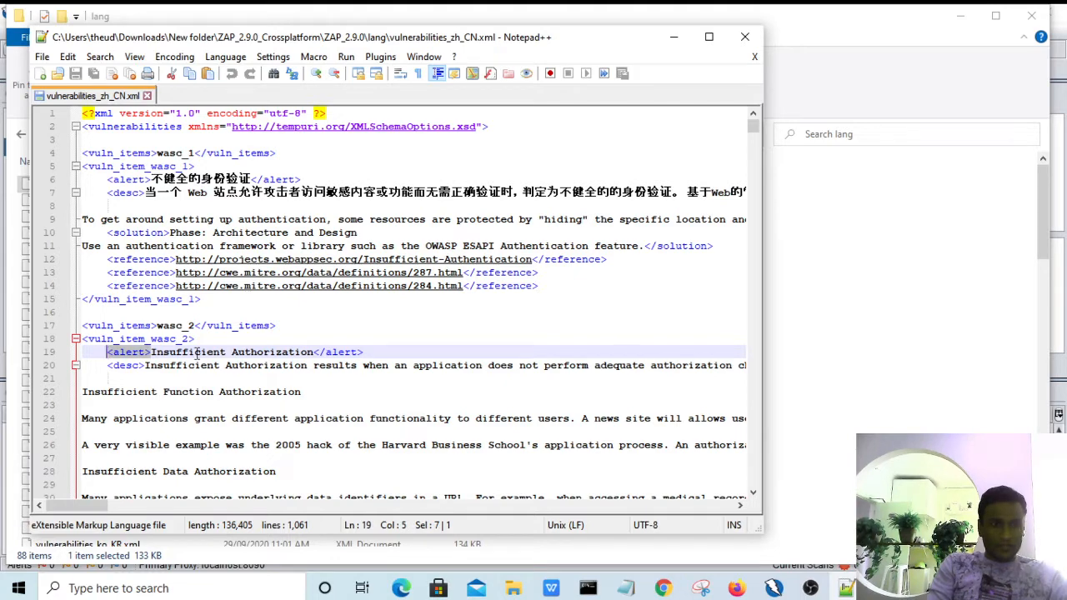
{"action": "left_click", "coordinate": [744, 37]}
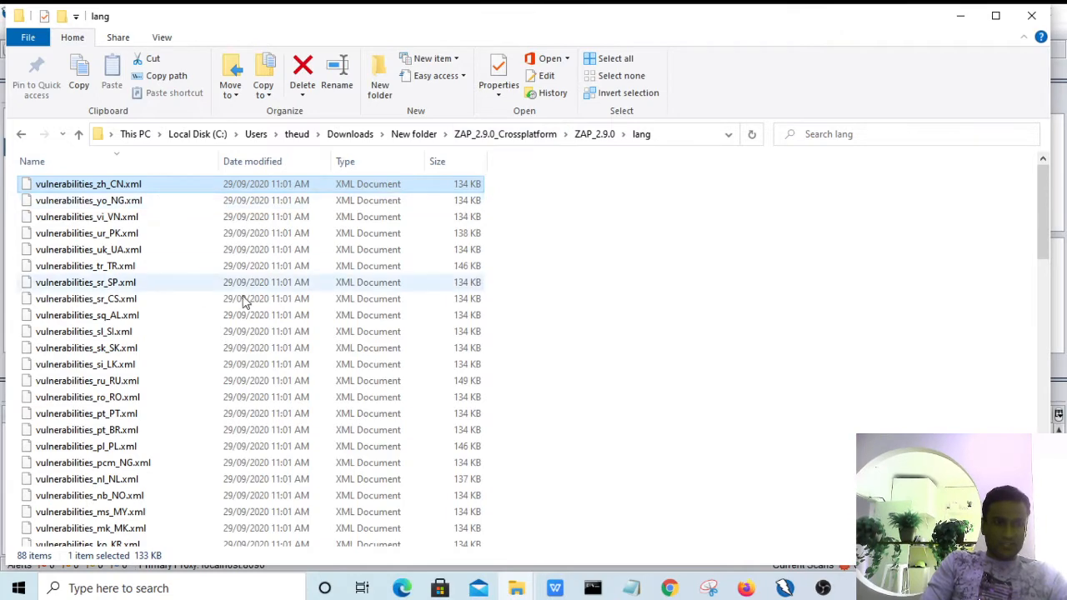
- Open a Command Prompt and change its directory to the ZAP_2.9.0\lang folder using the path copied from File Explorer
{"action": "key", "text": "super+r"}
{"action": "type", "text": "cmd"}
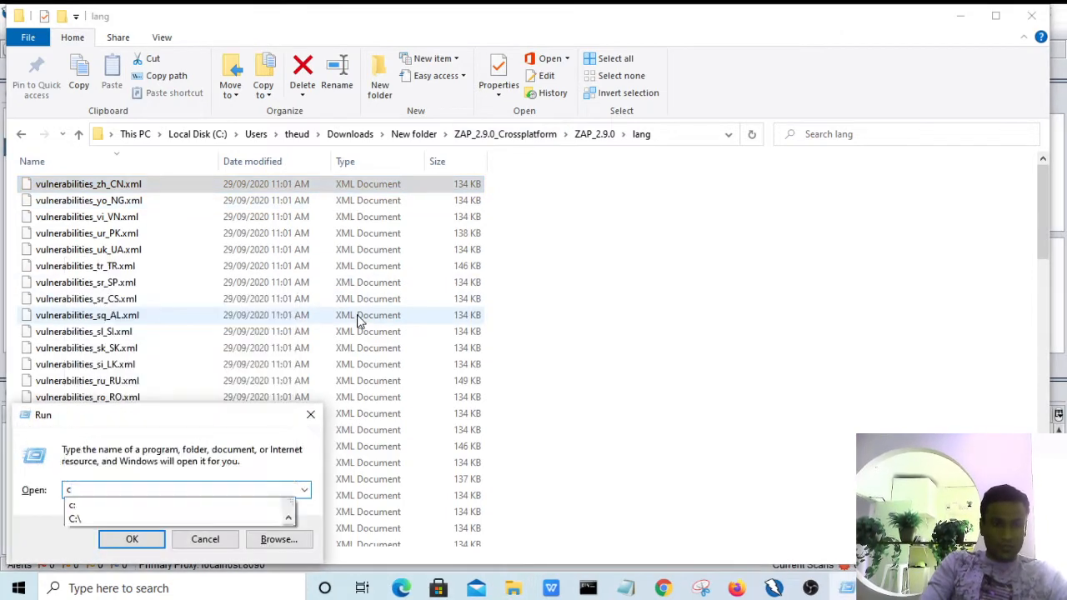
{"action": "key", "text": "Return"}
{"action": "left_click", "coordinate": [780, 21]}
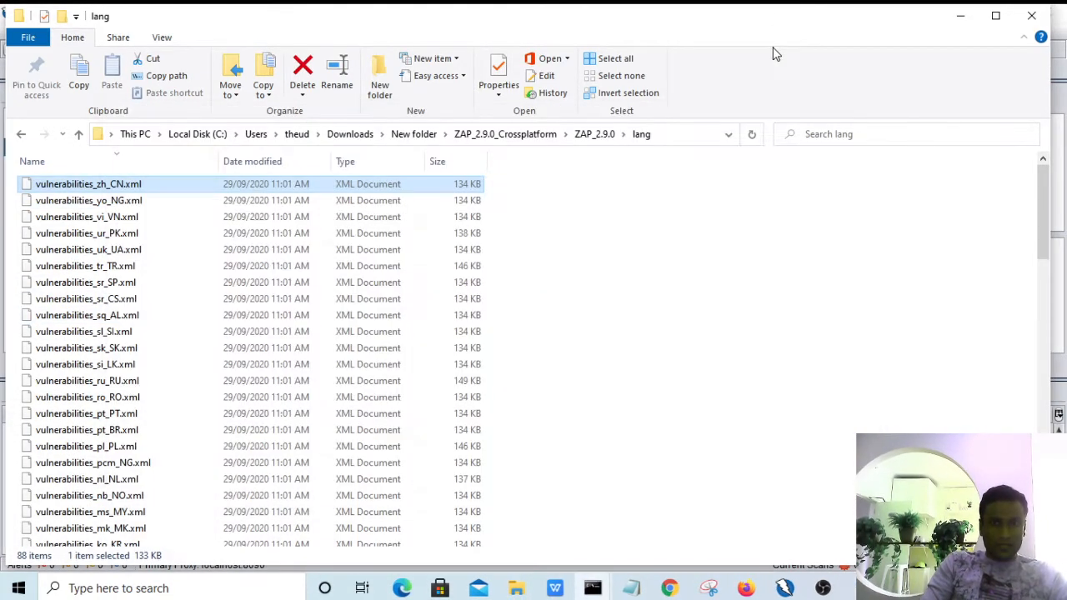
{"action": "left_click", "coordinate": [684, 134]}
{"action": "key", "text": "alt+Tab"}
{"action": "type", "text": "c"}
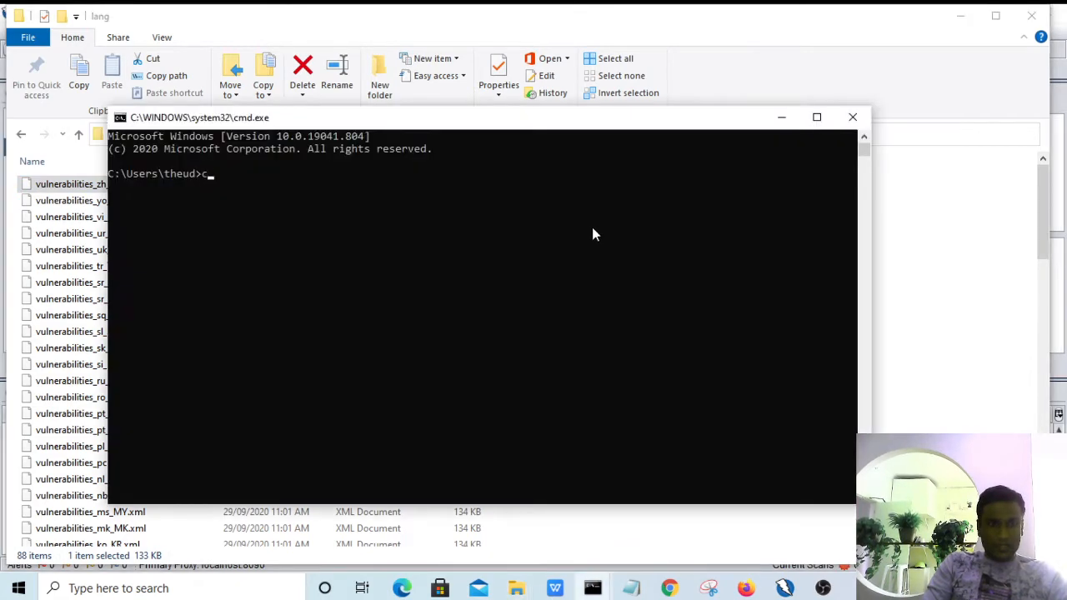
{"action": "type", "text": "d"}
{"action": "type", "text": "C:\\Users\\theud\\Downloads\\New folder\\ZAP_2.9.0_Crossplatform\\ZAP_2.9.0\\lang"}
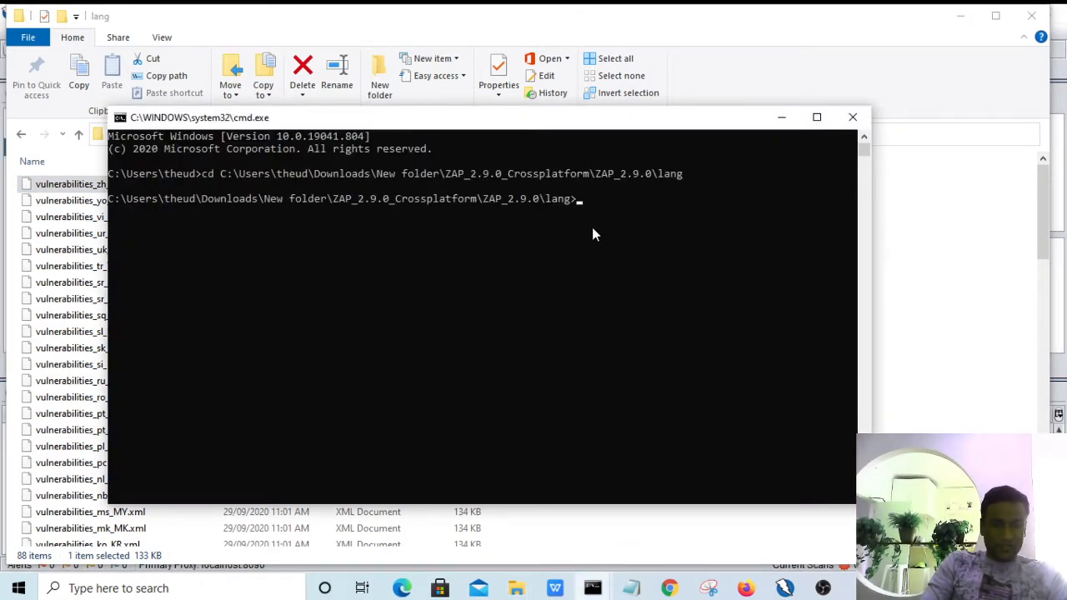
- List every alert line in the folder's files by running findstr "<alert>" *.*
{"action": "type", "text": "findstr"}
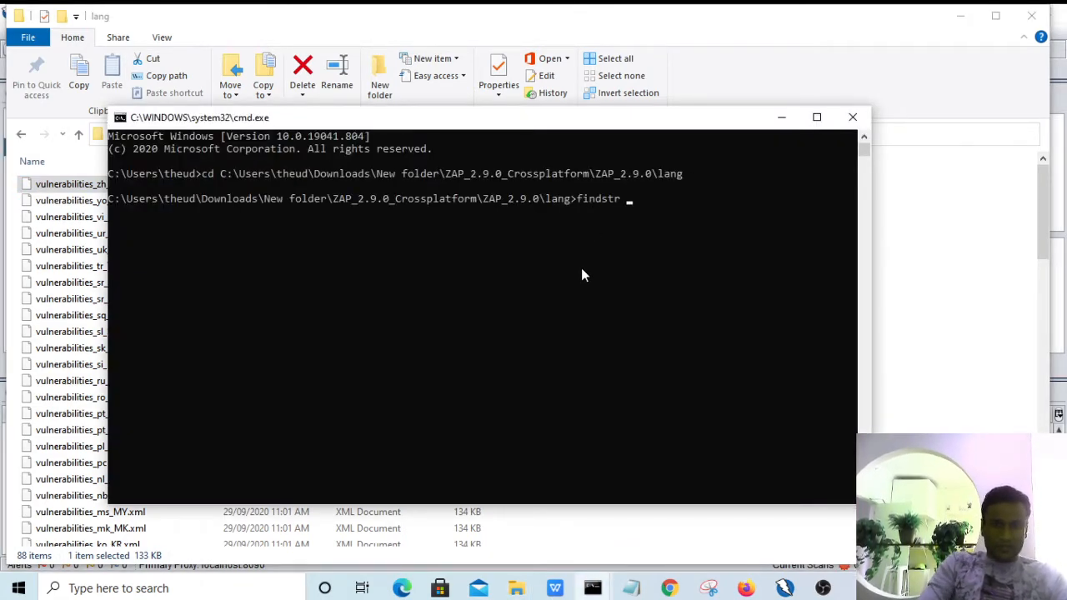
{"action": "type", "text": " \""}
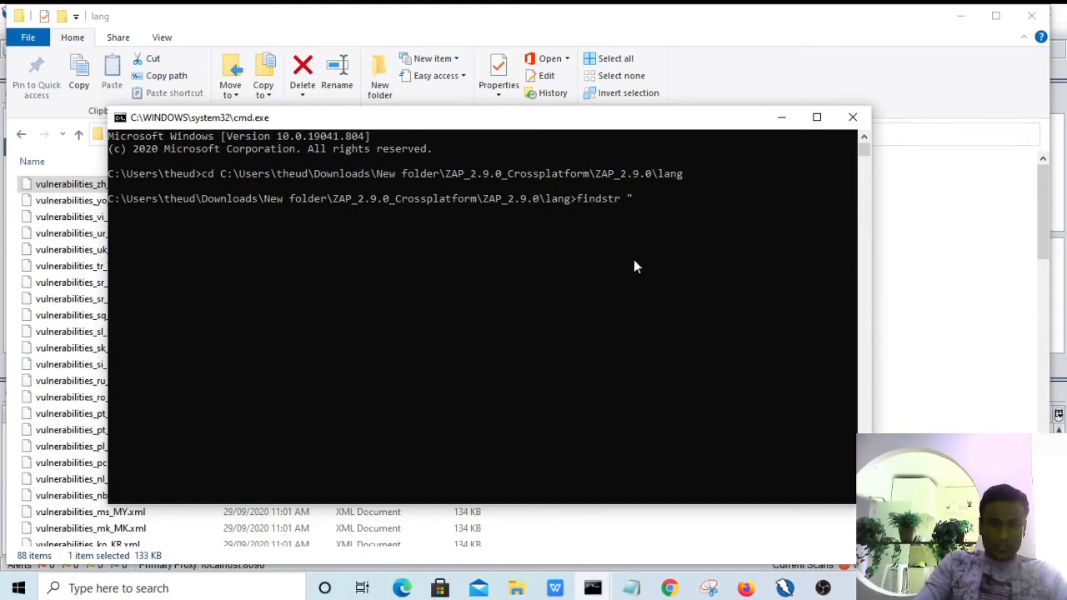
{"action": "type", "text": "<ale"}
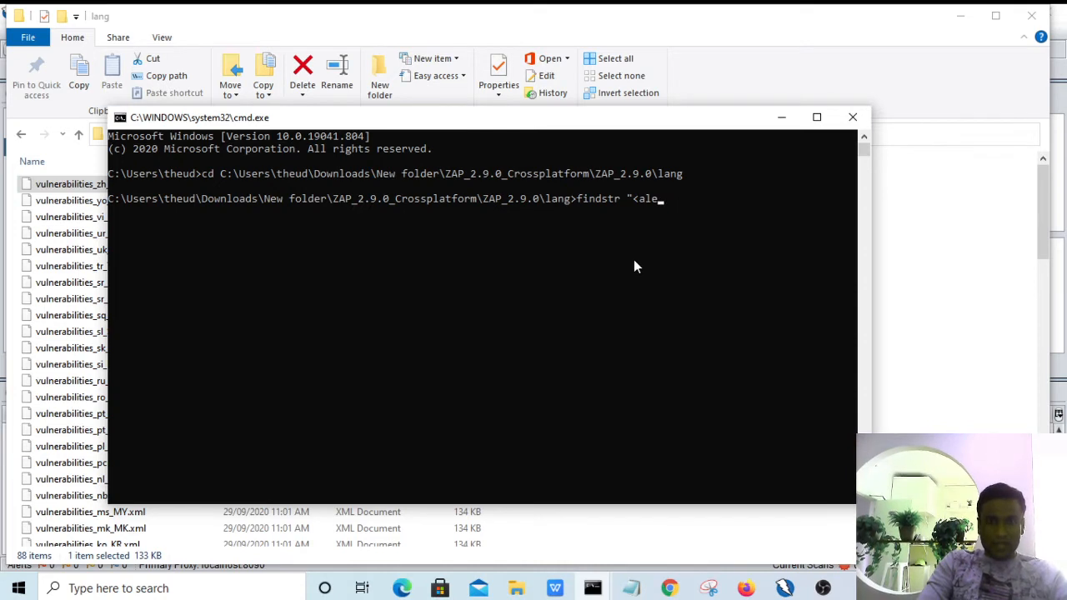
{"action": "type", "text": "rt>"}
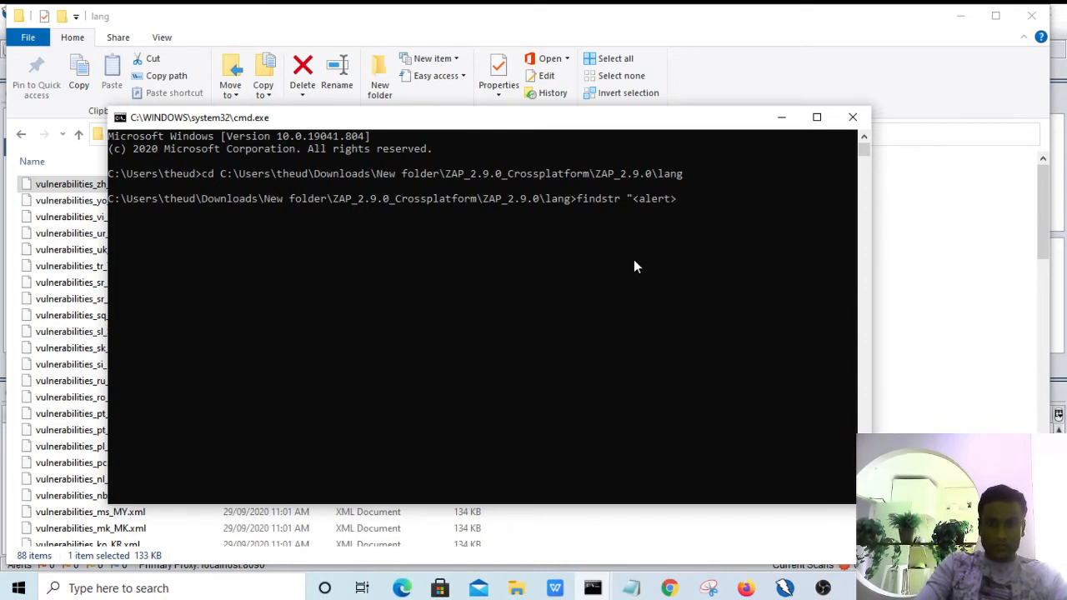
{"action": "type", "text": "\""}
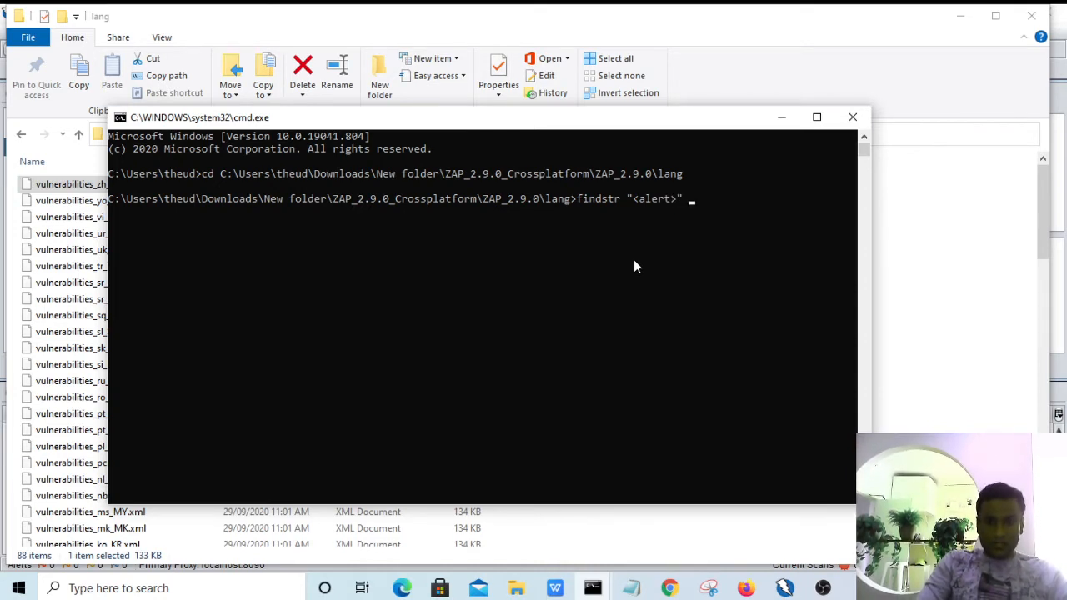
{"action": "type", "text": " *"}
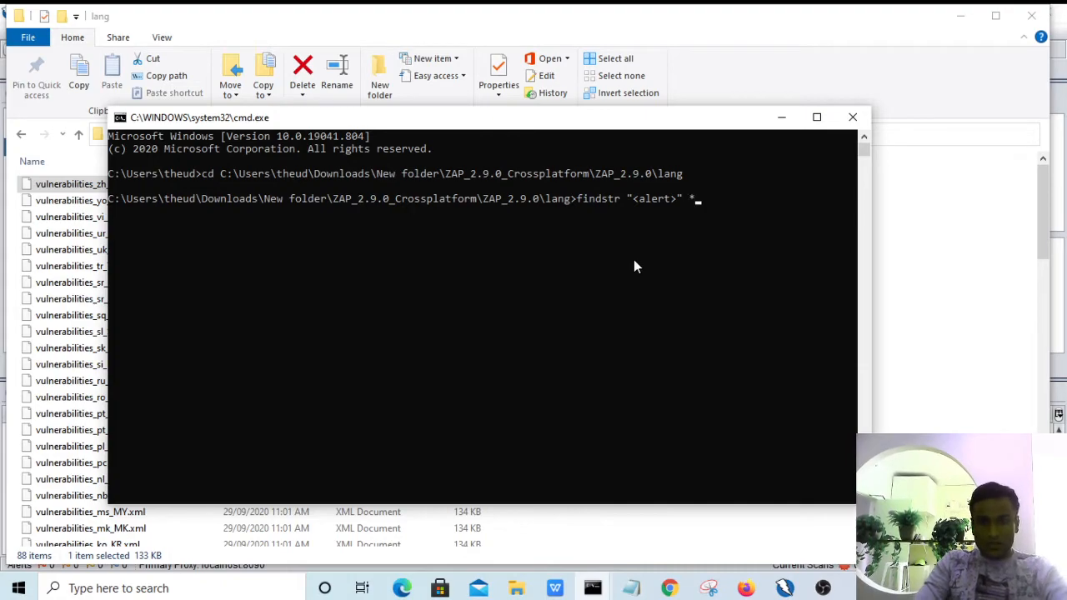
{"action": "type", "text": ".*"}
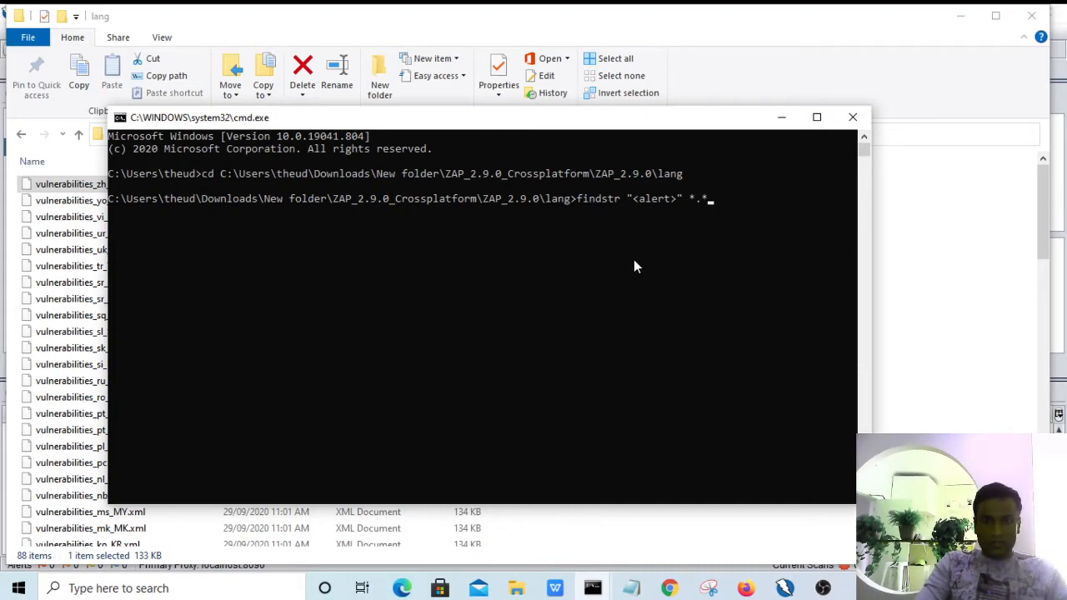
{"action": "key", "text": "Return"}
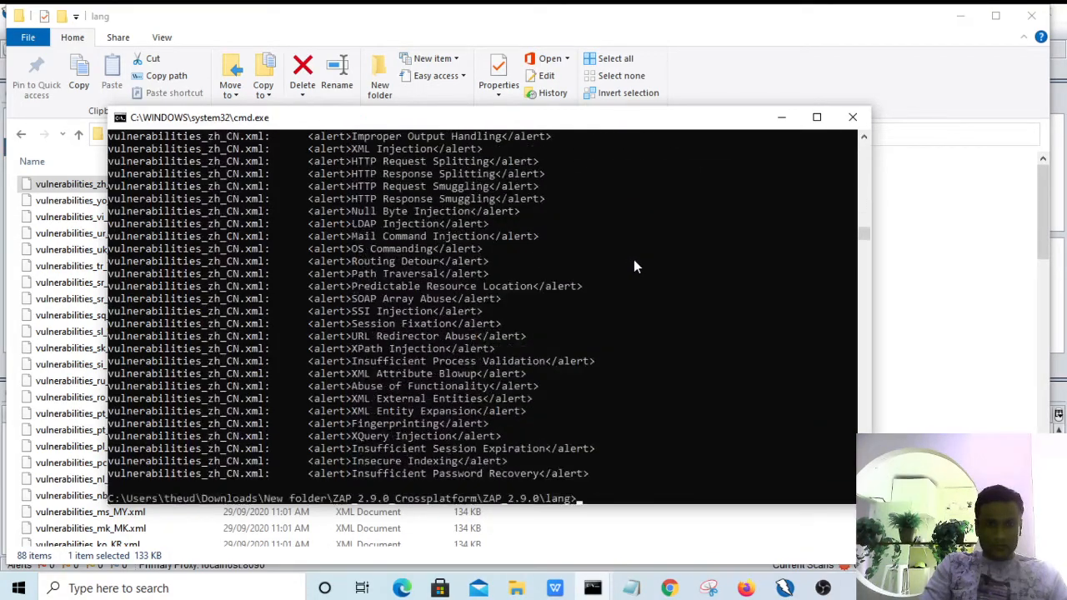
- Rerun the findstr command with its output redirected to hi.txt
{"action": "key", "text": "Up"}
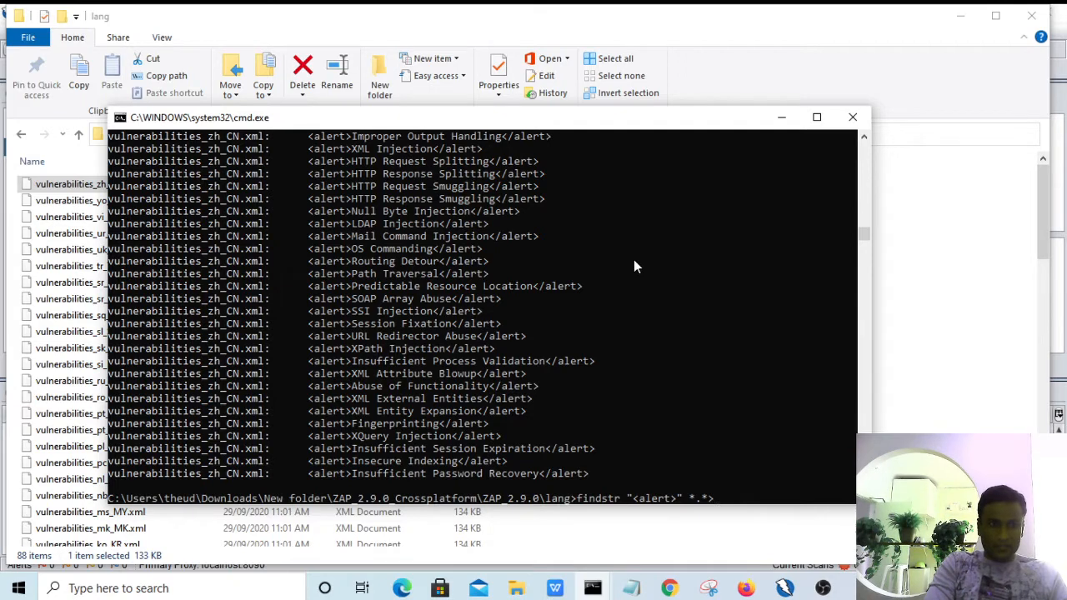
{"action": "type", "text": ">hi.tx"}
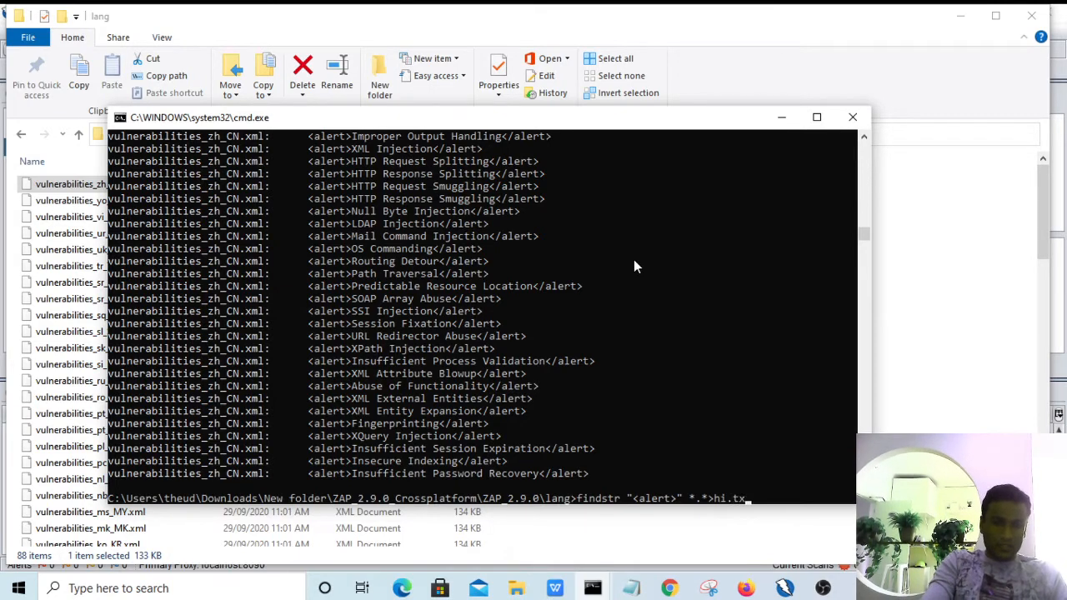
{"action": "type", "text": "t"}
{"action": "key", "text": "Return"}
- Open hi.txt from the Command Prompt and highlight the "vulnerabilities.xml:" prefix on the first line
{"action": "type", "text": "h"}
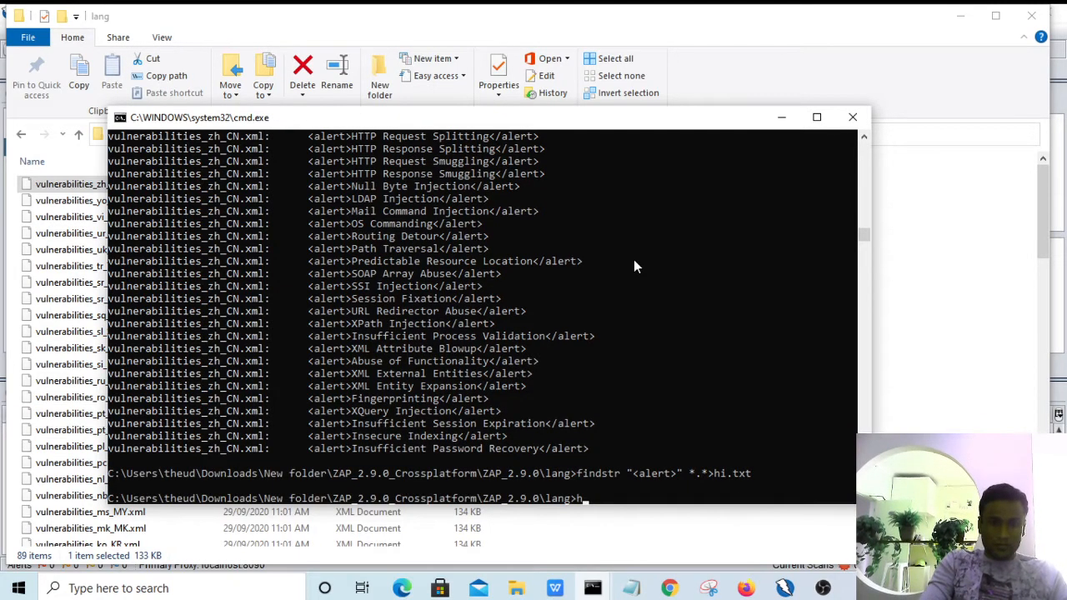
{"action": "type", "text": "i.txt"}
{"action": "key", "text": "Return"}
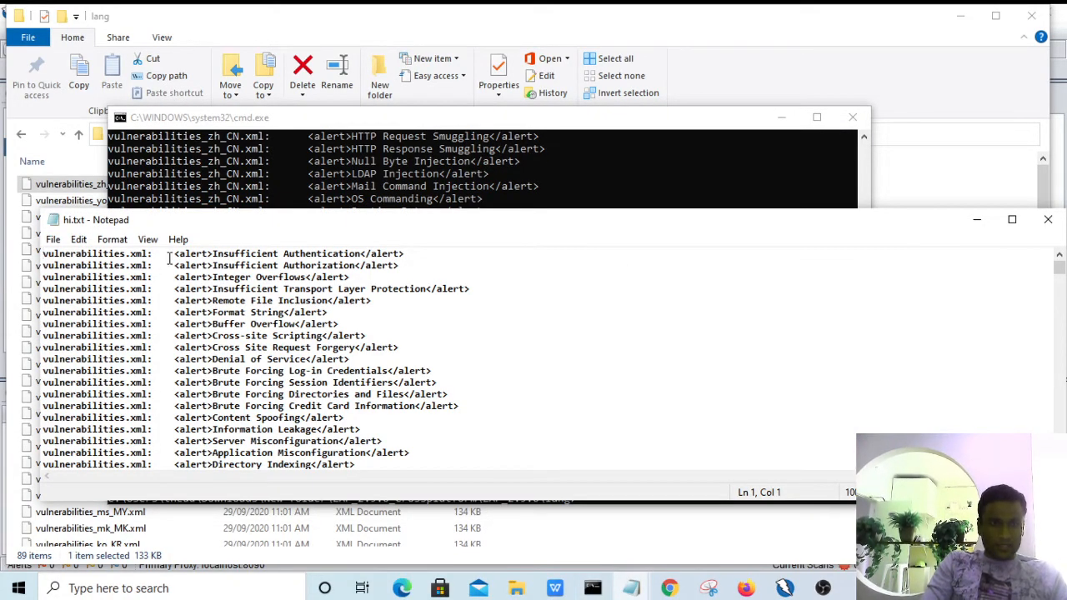
{"action": "left_click_drag", "start_coordinate": [170, 260], "coordinate": [34, 260]}
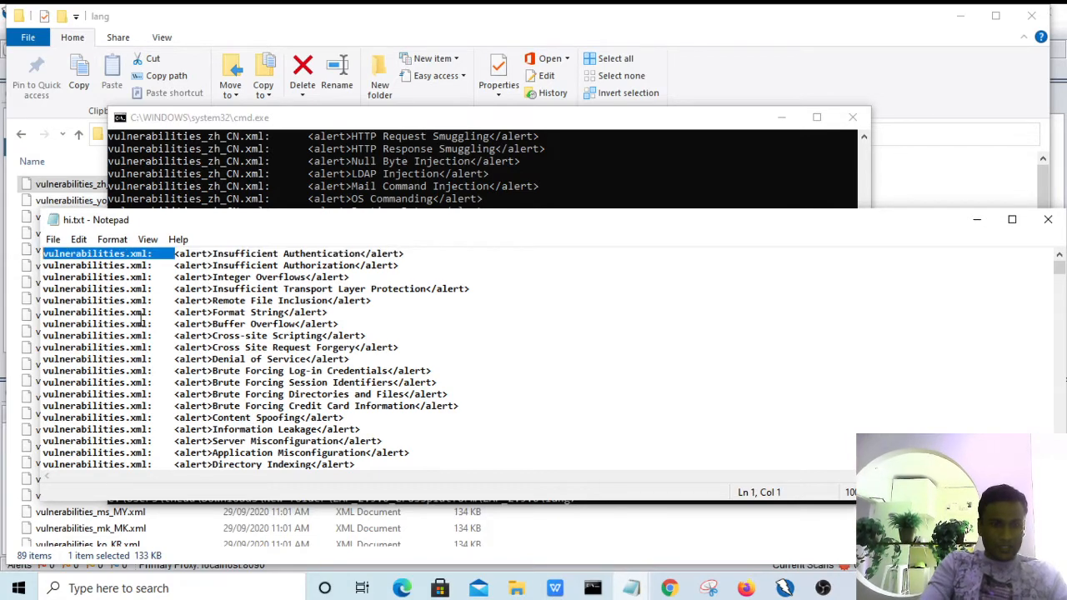
- Replace every "vulnerabilities.xml:" prefix in hi.txt, including its trailing whitespace, with nothing
{"action": "key", "text": "ctrl+h"}
{"action": "key", "text": "Tab"}
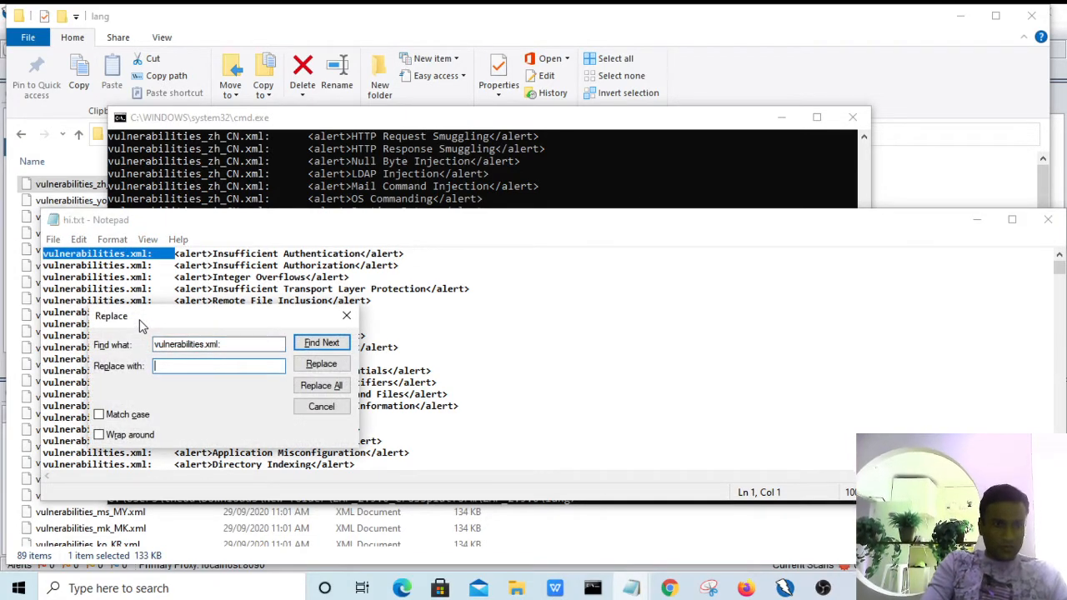
{"action": "left_click", "coordinate": [324, 385]}
{"action": "left_click", "coordinate": [328, 405]}
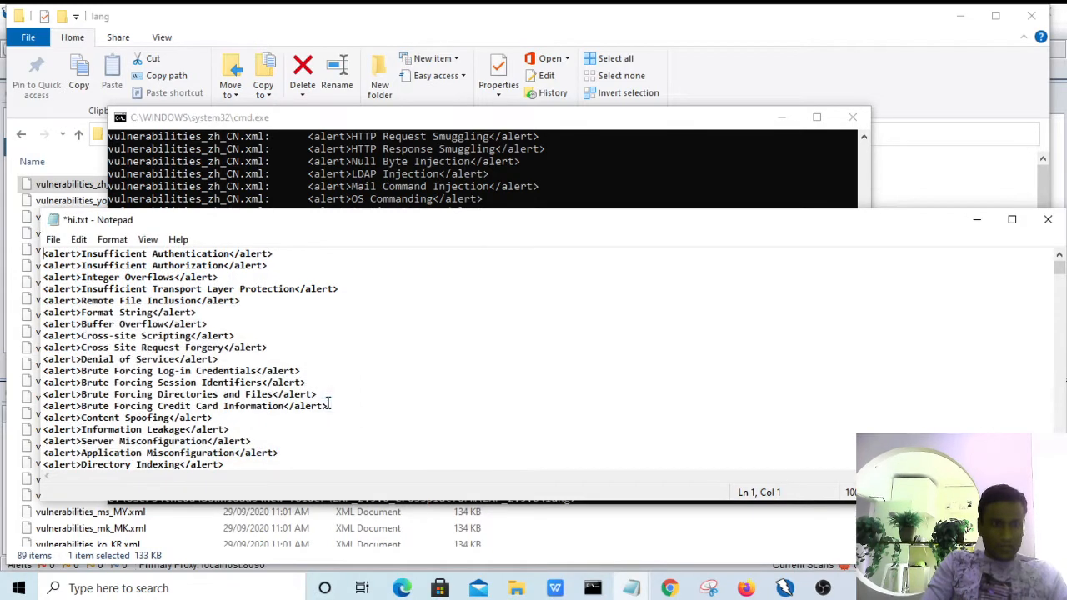
- Replace every opening <alert> tag in hi.txt with nothing
{"action": "left_click_drag", "start_coordinate": [80, 255], "coordinate": [7, 253]}
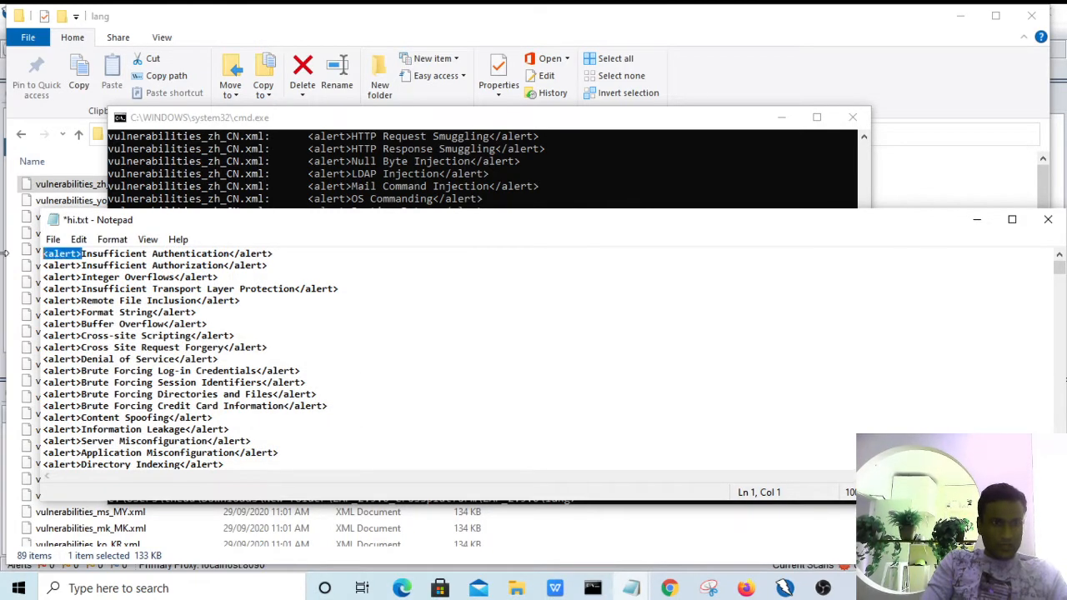
{"action": "key", "text": "ctrl+h"}
{"action": "key", "text": "End"}
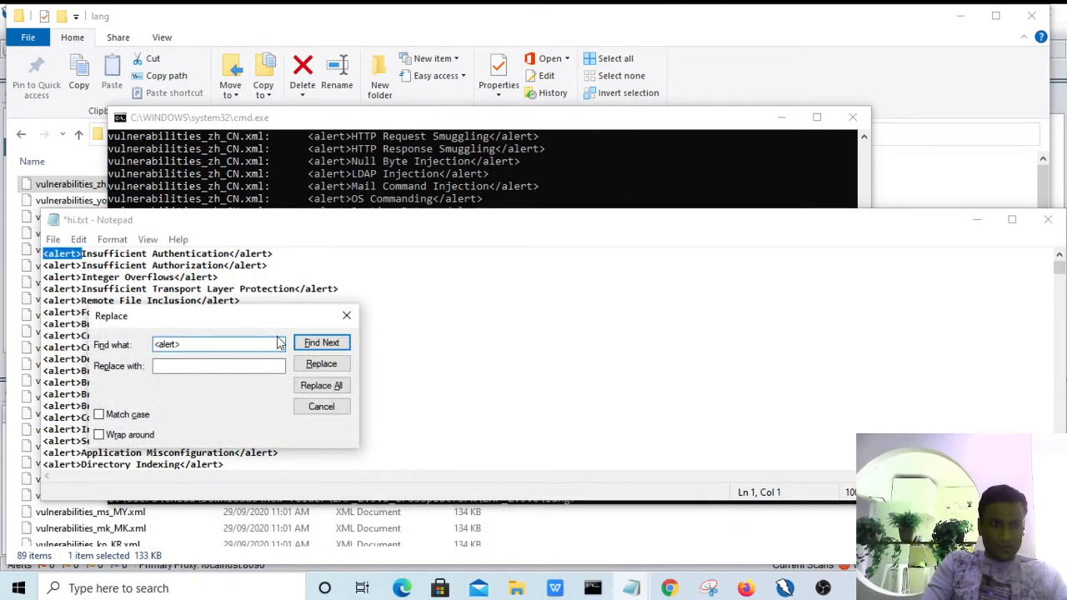
{"action": "left_click", "coordinate": [321, 385]}
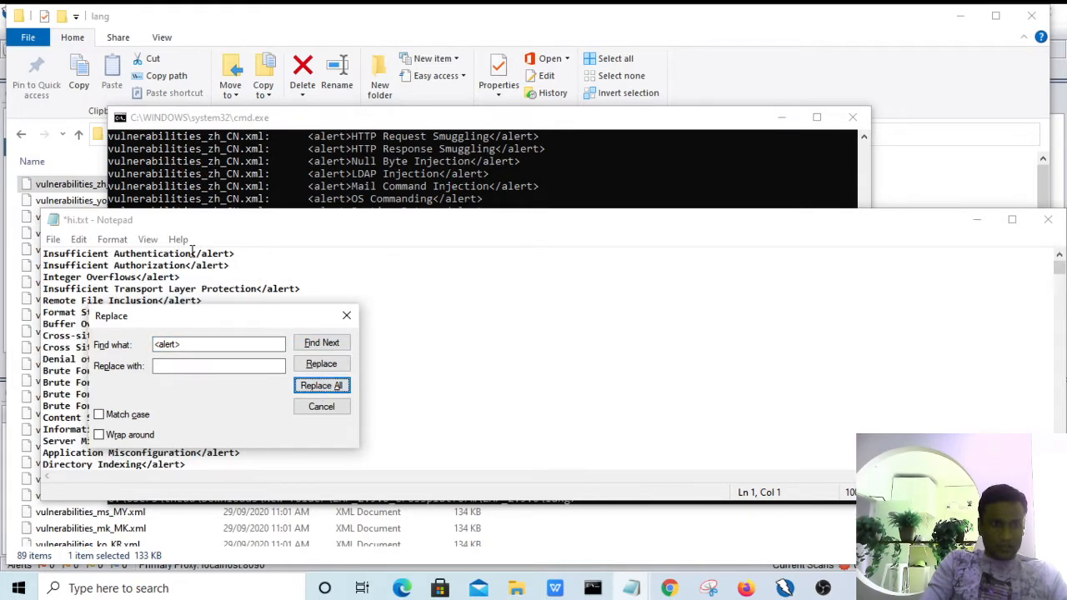
- Replace every closing </alert> tag in hi.txt with nothing and close the Replace dialog
{"action": "left_click_drag", "start_coordinate": [191, 253], "coordinate": [264, 252]}
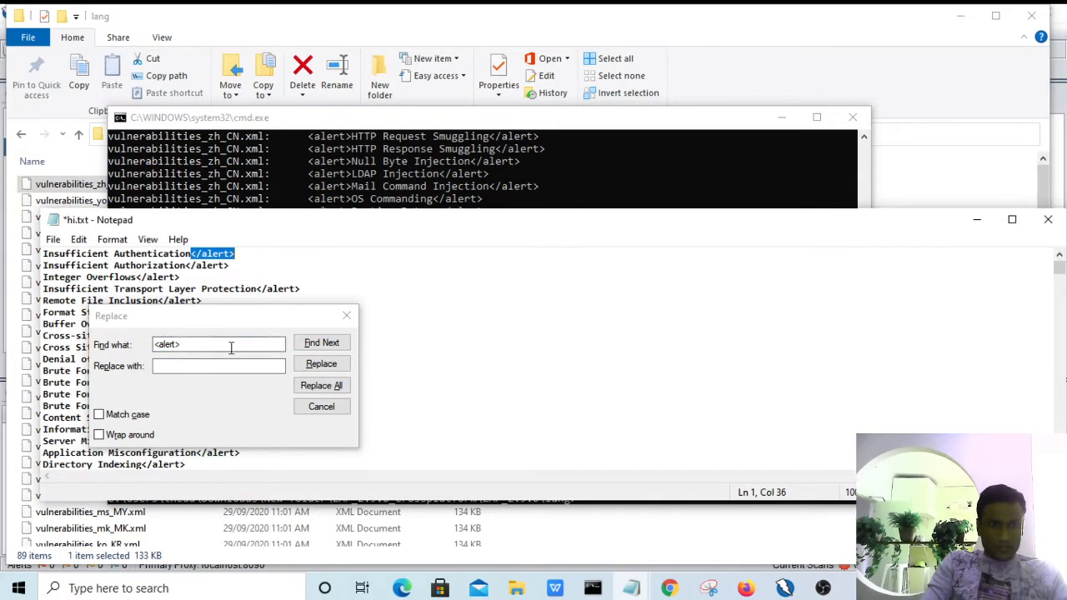
{"action": "key", "text": "ctrl+h"}
{"action": "key", "text": "End"}
{"action": "left_click", "coordinate": [321, 385]}
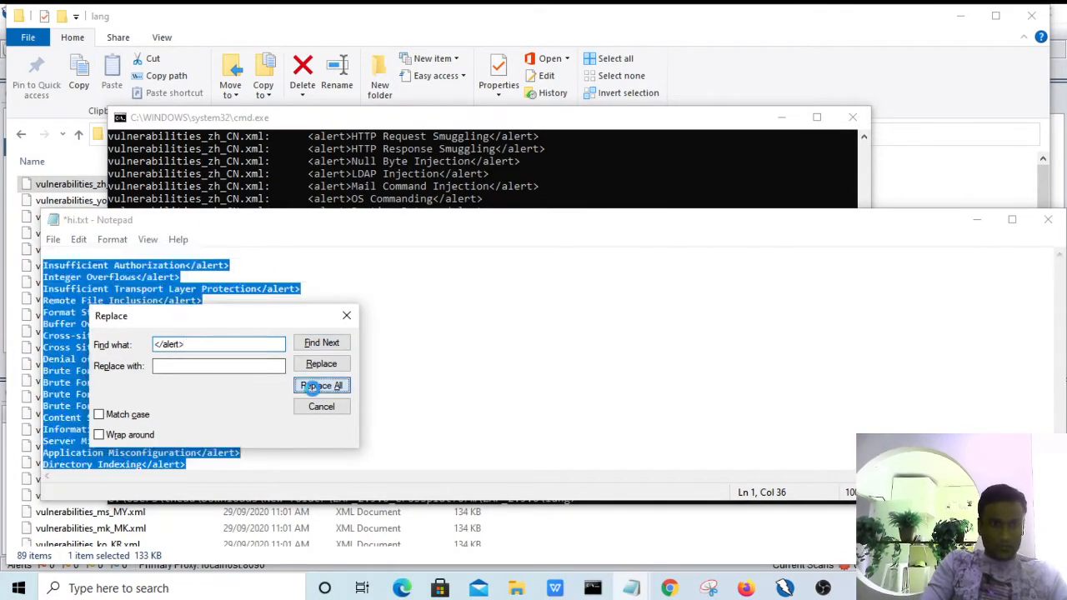
{"action": "left_click", "coordinate": [321, 407]}
- Examine the whole of hi.txt in a maximized window for leftover file-name prefixes and tags around the vulnerability names
{"action": "key", "text": "ctrl+a"}
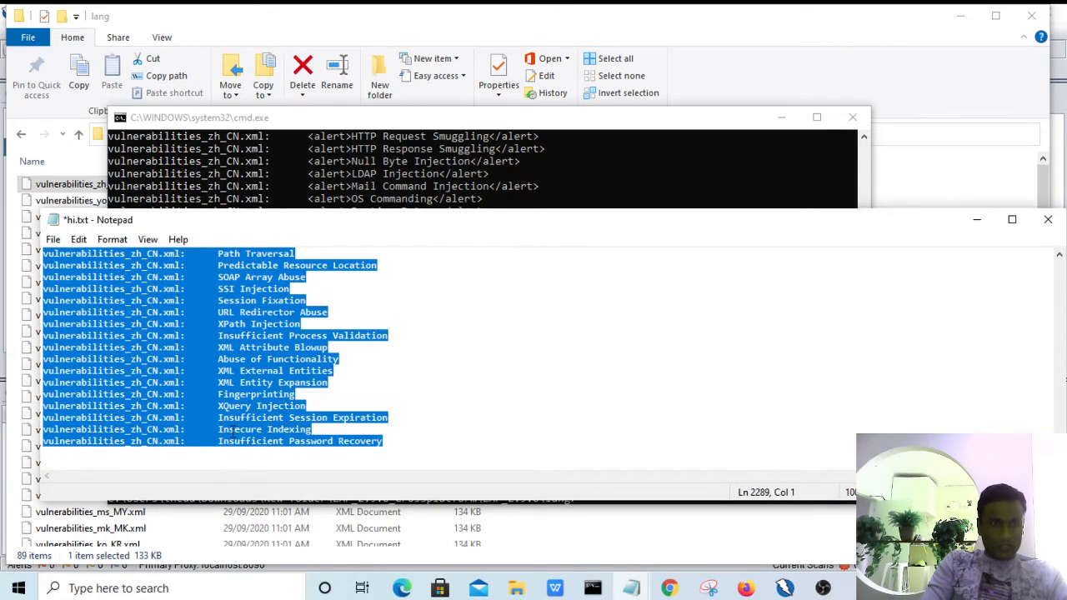
{"action": "left_click", "coordinate": [1012, 219]}
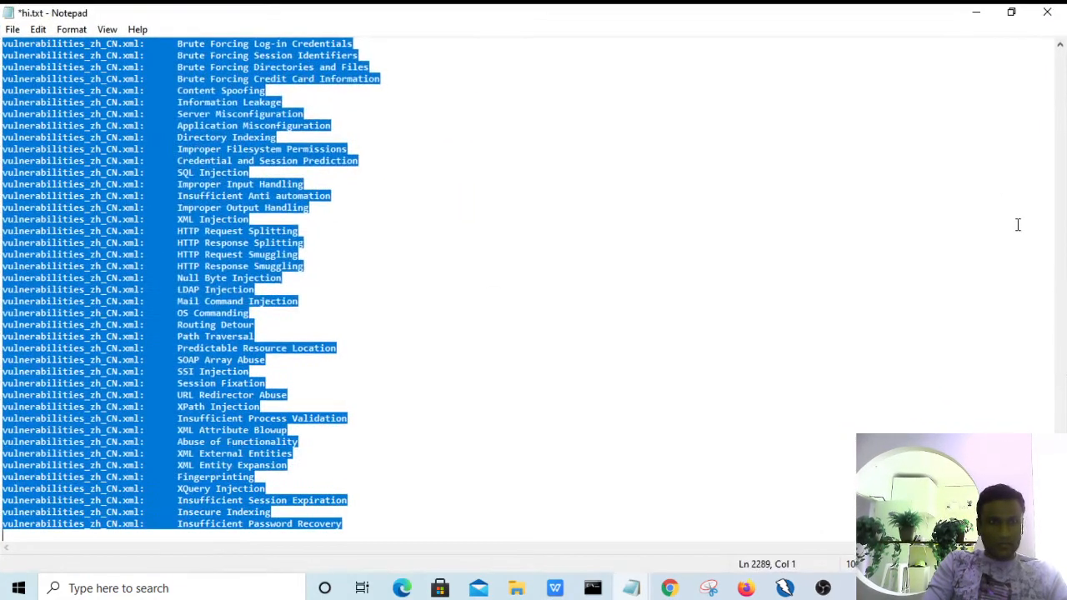
{"action": "left_click_drag", "start_coordinate": [157, 462], "coordinate": [187, 460]}
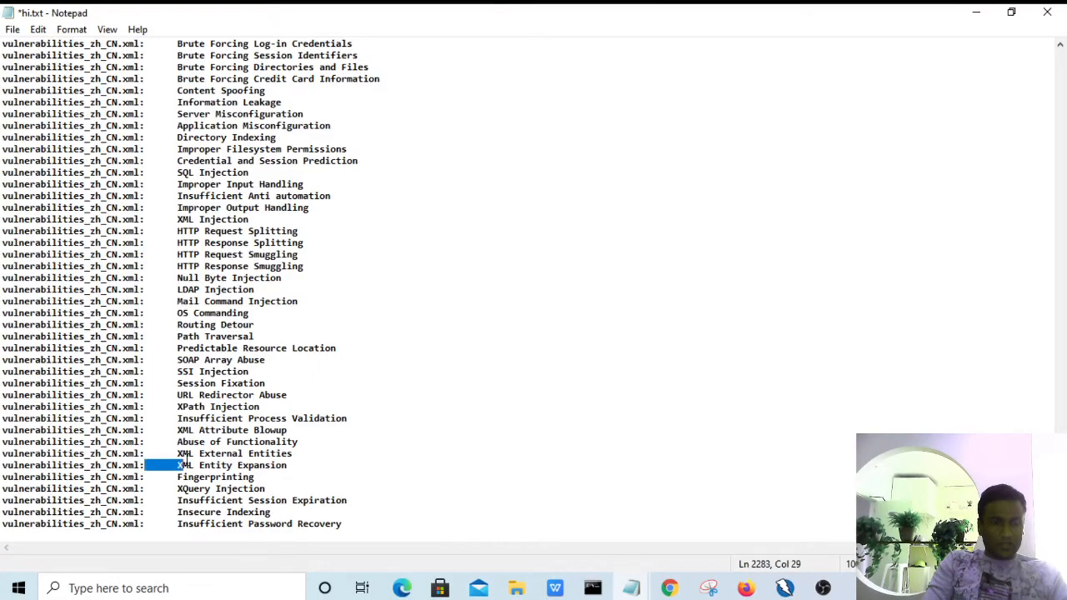
{"action": "key", "text": "Page_Up"}
{"action": "key", "text": "Page_Up"}
{"action": "key", "text": "Page_Up"}
{"action": "key", "text": "Page_Up"}
{"action": "key", "text": "Page_Up"}
{"action": "key", "text": "Page_Up"}
{"action": "key", "text": "Page_Up"}
{"action": "key", "text": "Page_Up"}
{"action": "key", "text": "Page_Up"}
{"action": "key", "text": "Page_Up"}
{"action": "key", "text": "Page_Up"}
{"action": "key", "text": "Page_Up"}
{"action": "key", "text": "Page_Up"}
{"action": "key", "text": "Page_Up"}
{"action": "key", "text": "Page_Up"}
{"action": "key", "text": "Page_Up"}
{"action": "key", "text": "Page_Up"}
{"action": "key", "text": "Page_Up"}
{"action": "key", "text": "Page_Up"}
{"action": "key", "text": "Page_Up"}
{"action": "key", "text": "Page_Up"}
{"action": "key", "text": "Page_Up"}
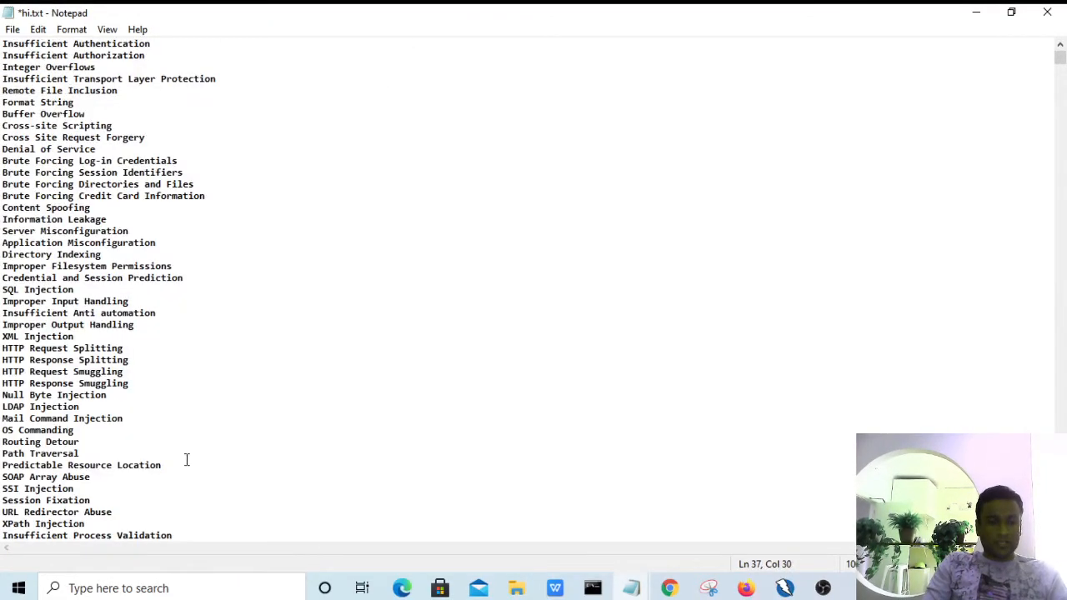
{"action": "key", "text": "ctrl+a"}
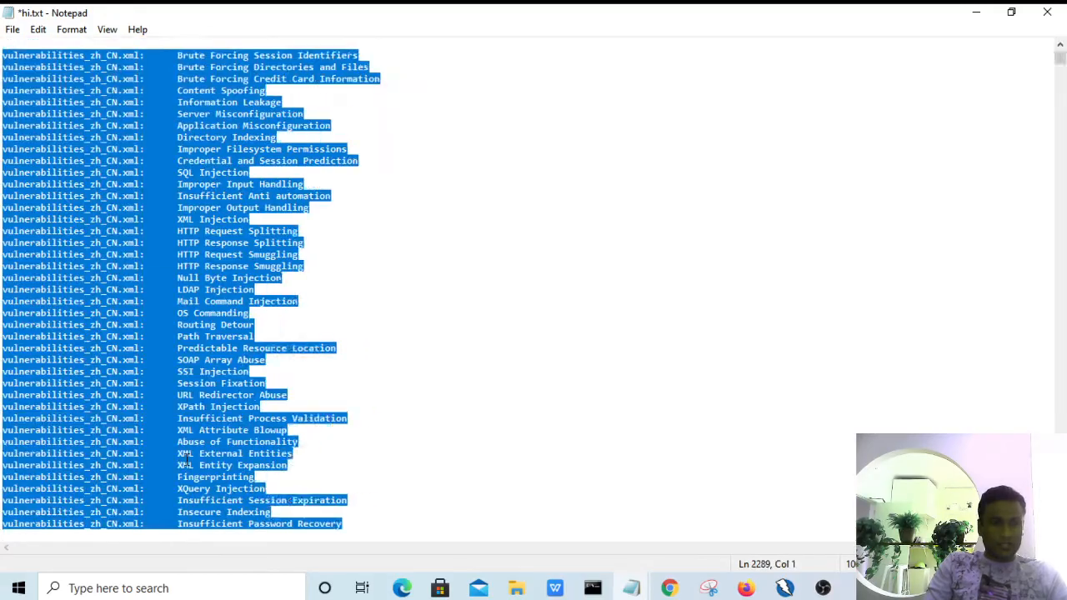
{"action": "key", "text": "Page_Up"}
{"action": "key", "text": "Page_Up"}
{"action": "key", "text": "Page_Up"}
{"action": "key", "text": "Page_Up"}
{"action": "key", "text": "Page_Up"}
{"action": "key", "text": "Page_Up"}
{"action": "key", "text": "Page_Up"}
{"action": "key", "text": "Page_Up"}
{"action": "key", "text": "Page_Up"}
{"action": "key", "text": "Page_Up"}
{"action": "key", "text": "Page_Up"}
{"action": "key", "text": "Page_Up"}
{"action": "key", "text": "Page_Up"}
{"action": "key", "text": "Page_Up"}
{"action": "key", "text": "Page_Up"}
{"action": "key", "text": "Page_Up"}
{"action": "key", "text": "Page_Up"}
{"action": "key", "text": "Page_Up"}
{"action": "key", "text": "Page_Up"}
{"action": "key", "text": "Page_Up"}
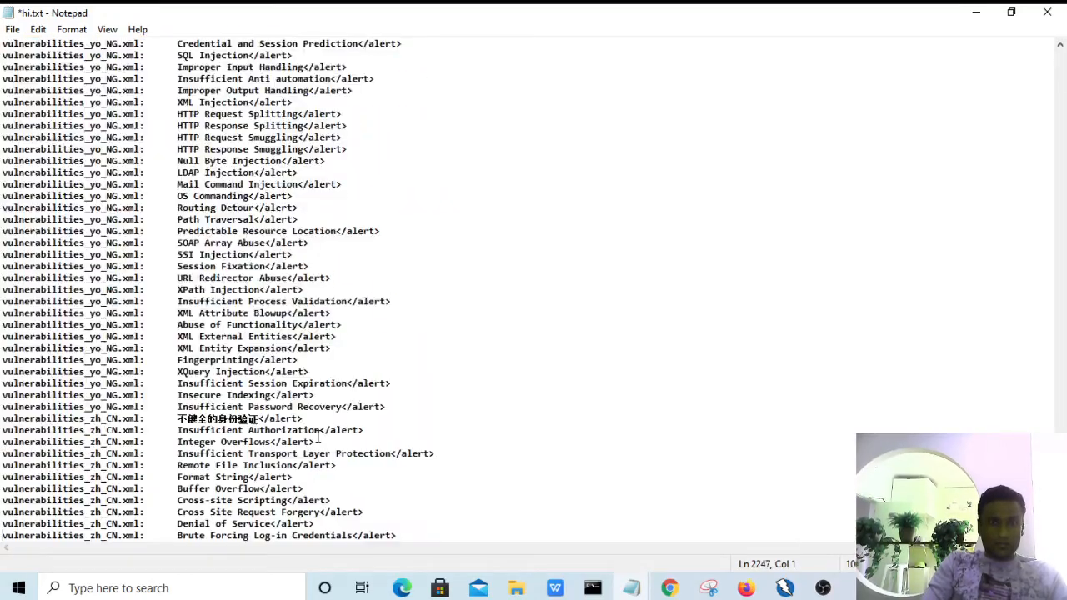
{"action": "key", "text": "Page_Up"}
{"action": "key", "text": "Page_Up"}
{"action": "key", "text": "Page_Up"}
{"action": "key", "text": "Page_Up"}
{"action": "key", "text": "Page_Up"}
{"action": "key", "text": "Page_Up"}
{"action": "key", "text": "Page_Up"}
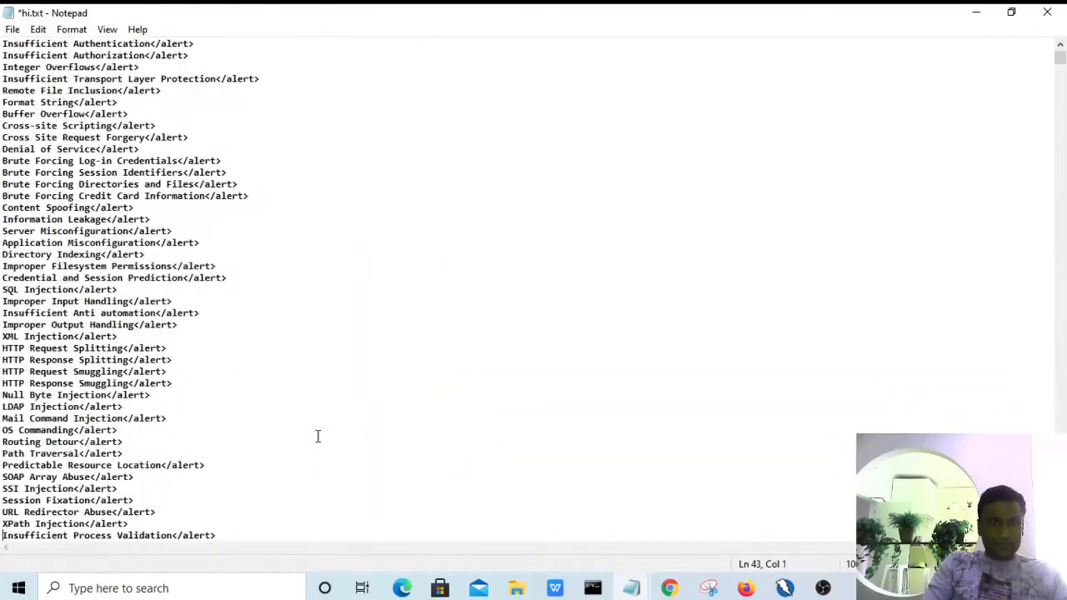
{"action": "key", "text": "ctrl+a"}
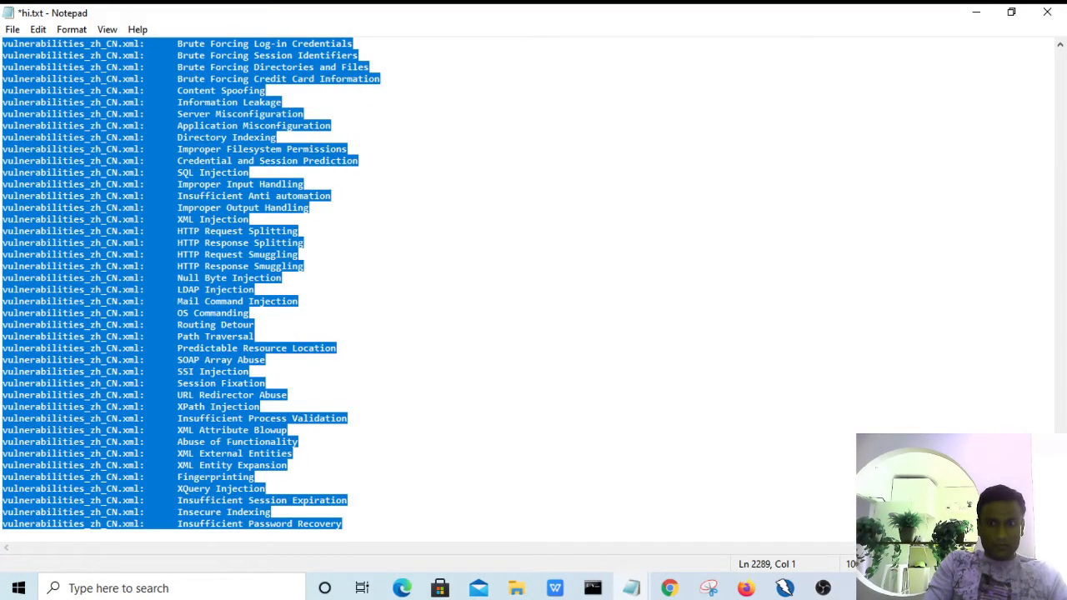
{"action": "left_click_drag", "start_coordinate": [1060, 524], "coordinate": [1054, 27]}
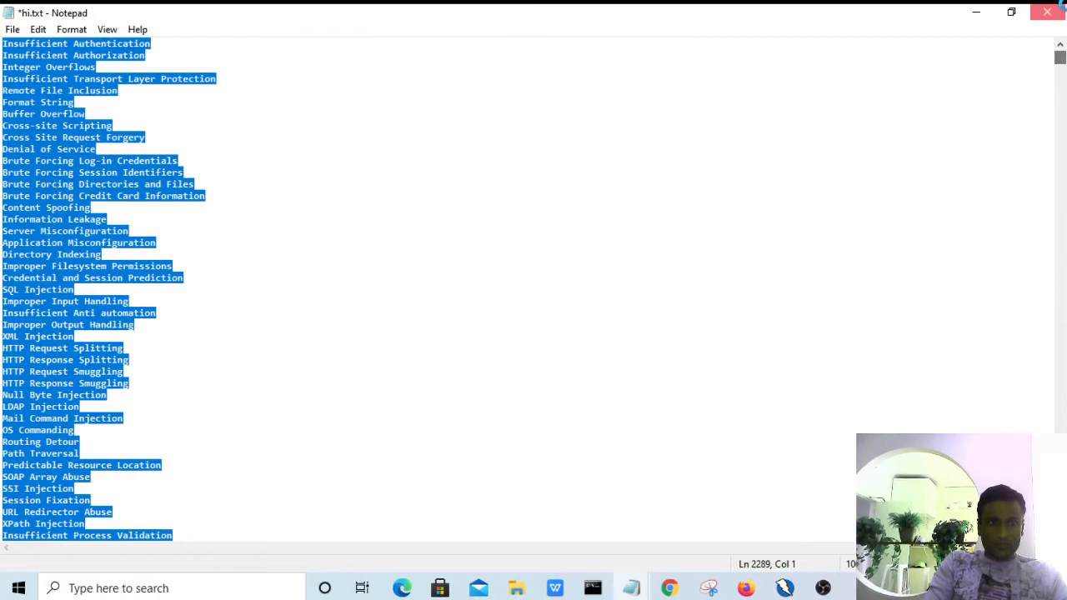
- Close hi.txt without saving the replacements and reopen it from the Command Prompt
{"action": "left_click", "coordinate": [1047, 12]}
{"action": "left_click", "coordinate": [573, 315]}
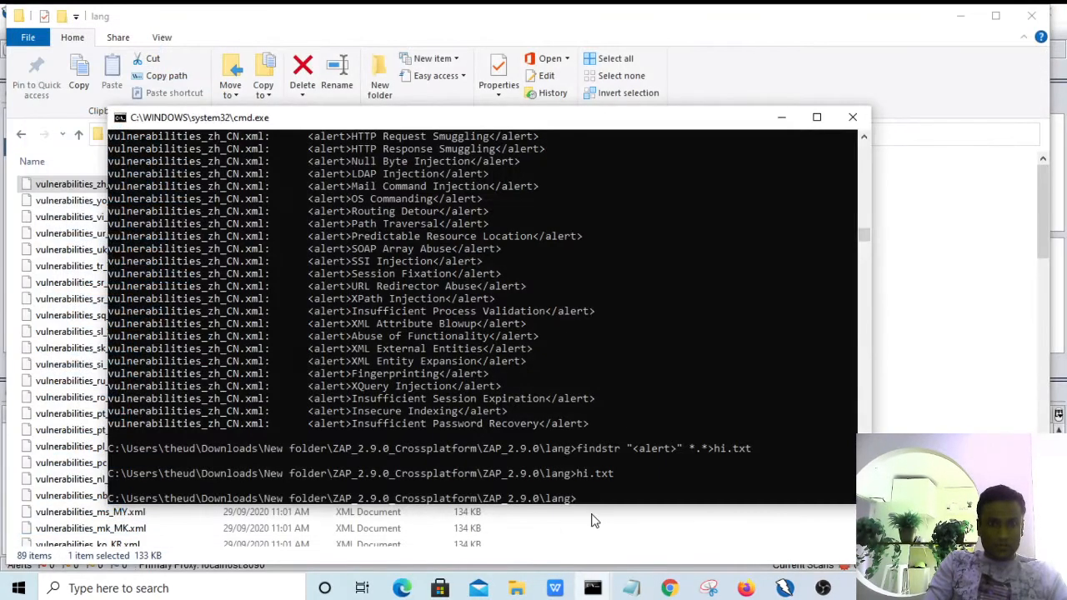
{"action": "key", "text": "Up"}
{"action": "key", "text": "Return"}
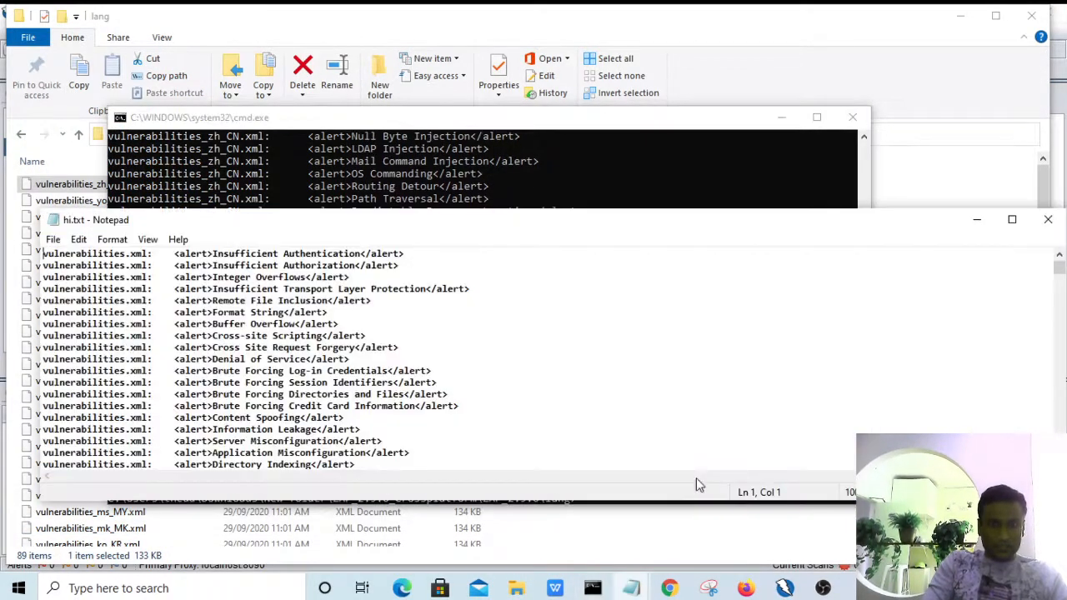
- Copy all of hi.txt into a new WPS Office workbook starting at cell A1 and fit columns A and B to their contents
{"action": "key", "text": "ctrl+a"}
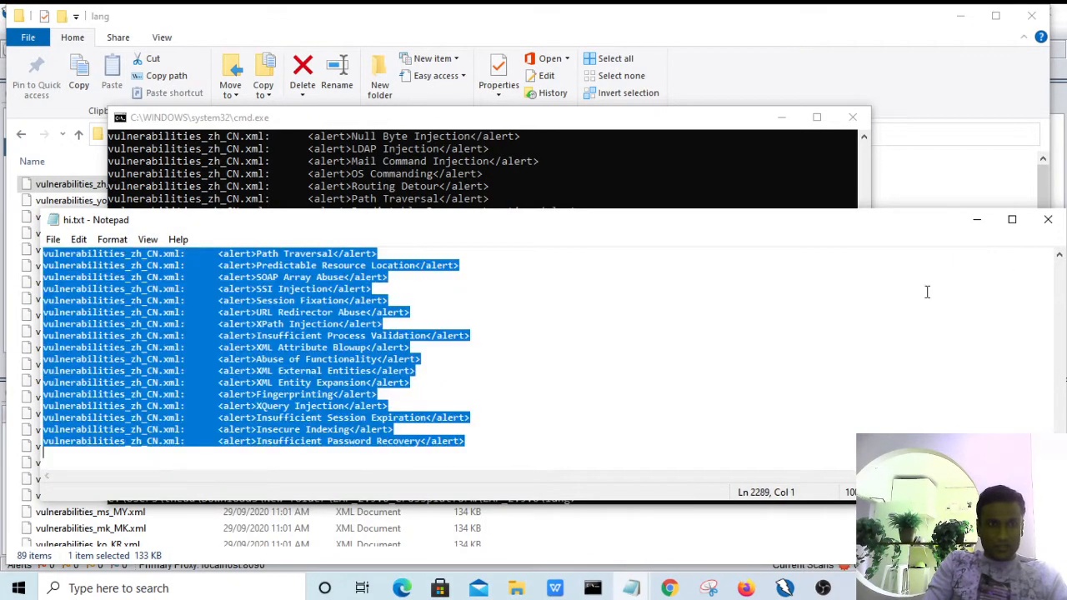
{"action": "left_click", "coordinate": [554, 587]}
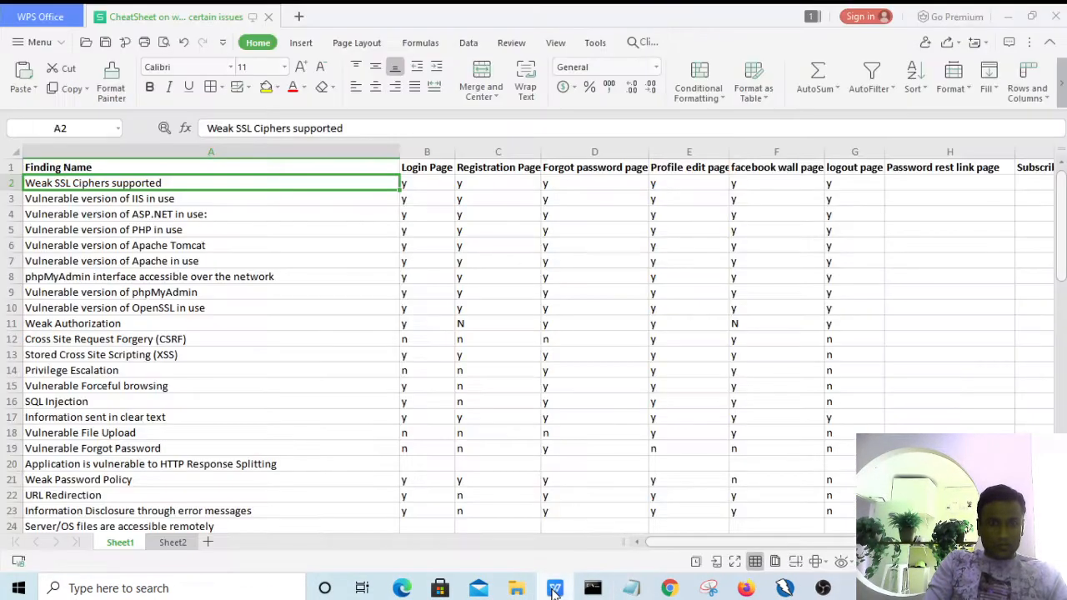
{"action": "key", "text": "ctrl+n"}
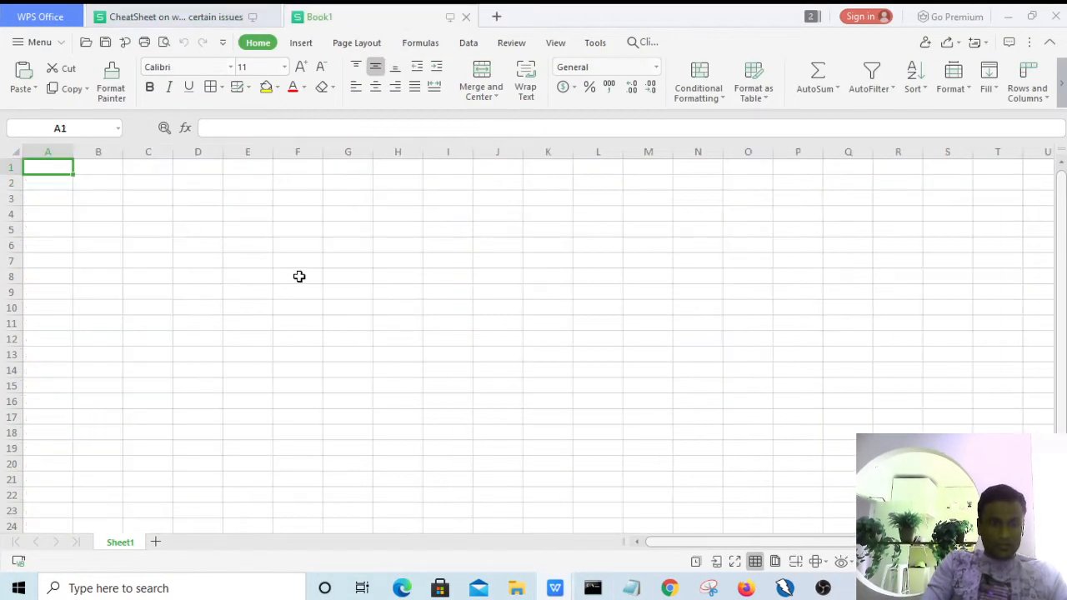
{"action": "key", "text": "ctrl+v"}
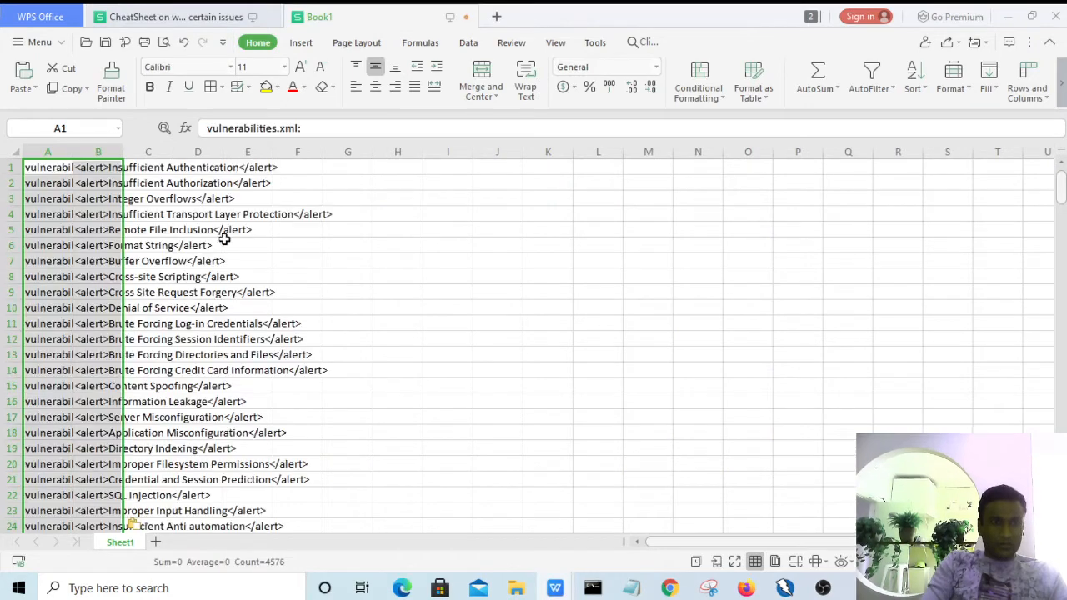
{"action": "double_click", "coordinate": [73, 150]}
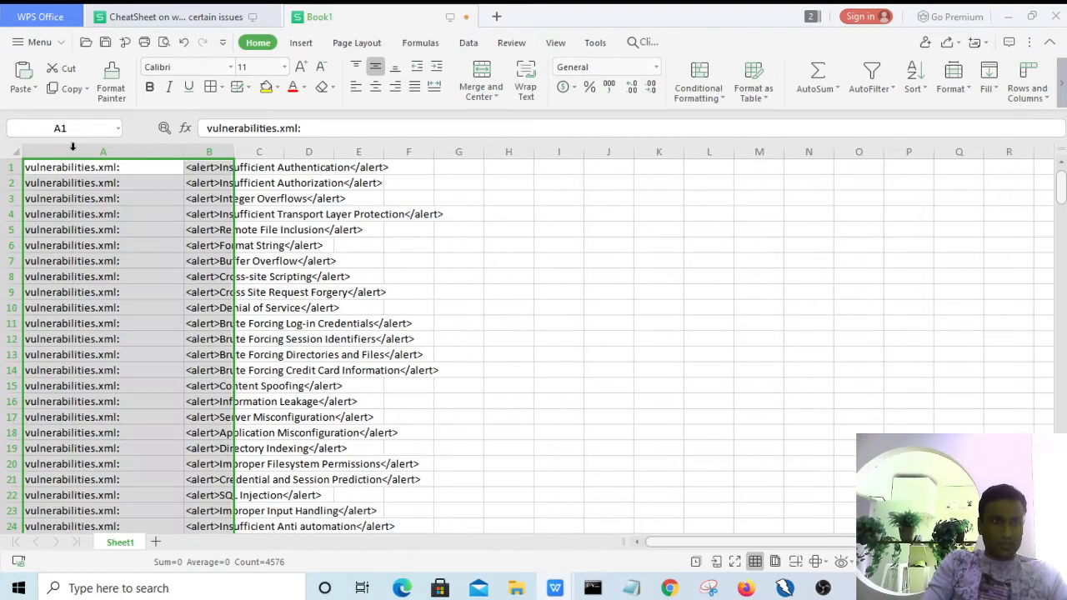
{"action": "double_click", "coordinate": [233, 152]}
- Copy the alert entries in column B into a new blank Notepad document
{"action": "left_click", "coordinate": [230, 148]}
{"action": "key", "text": "ctrl+c"}
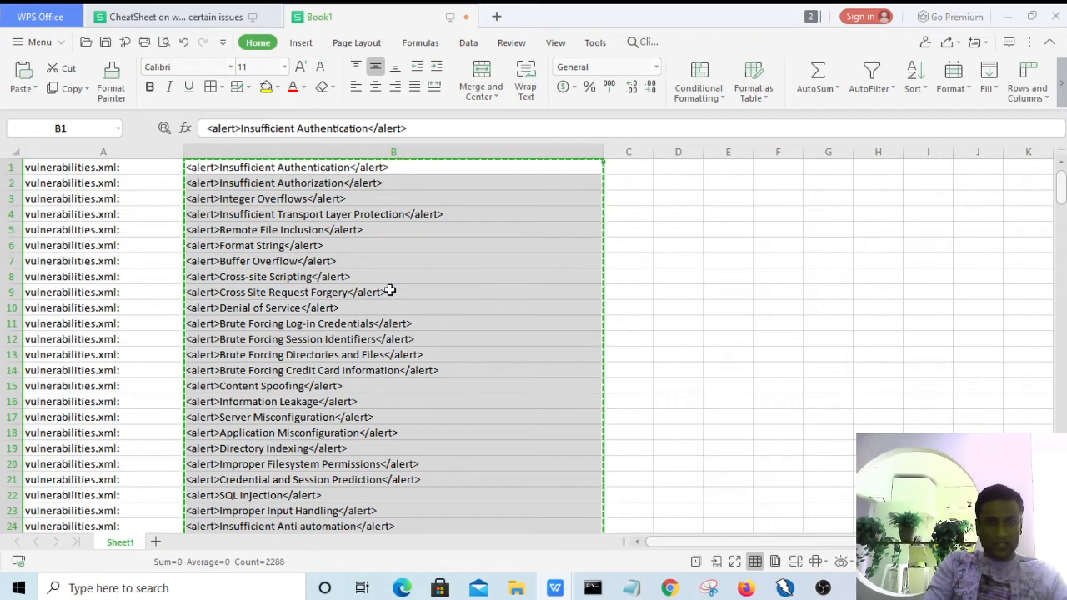
{"action": "key", "text": "super+r"}
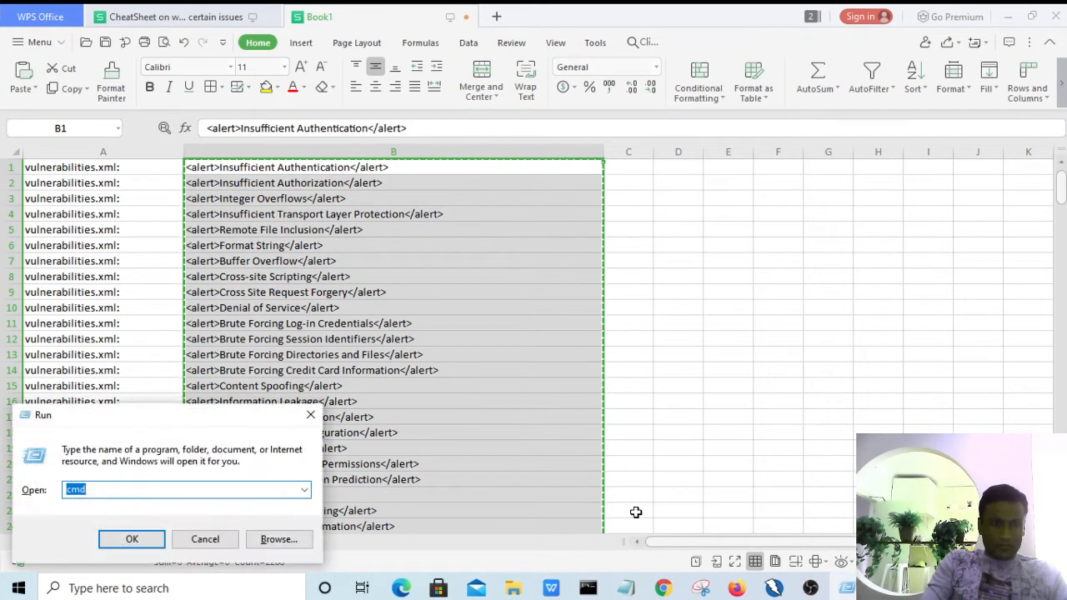
{"action": "type", "text": "n"}
{"action": "key", "text": "Down"}
{"action": "key", "text": "Down"}
{"action": "key", "text": "Return"}
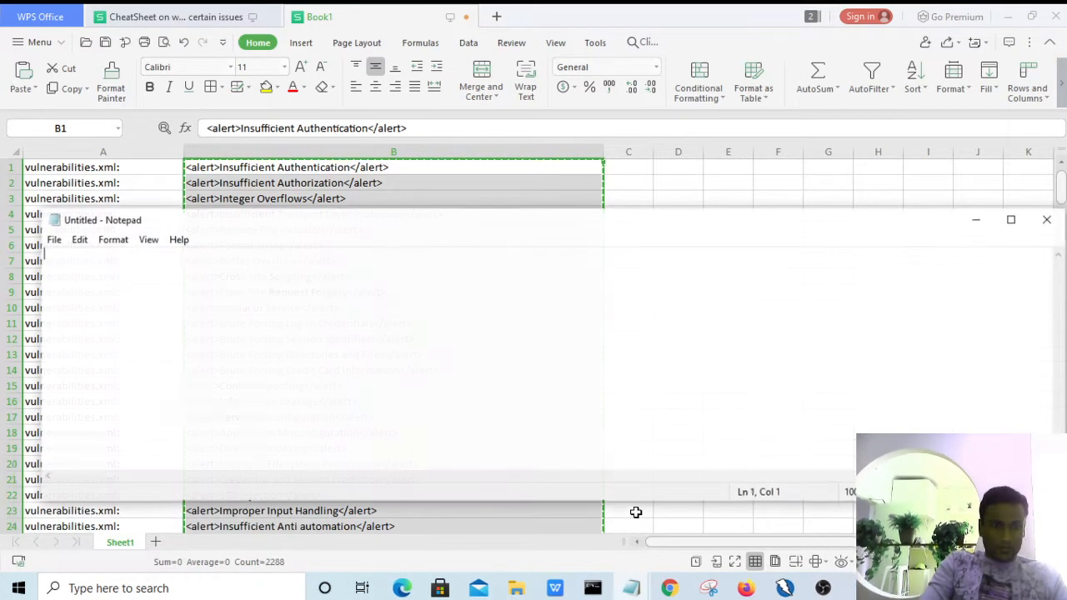
{"action": "key", "text": "ctrl+v"}
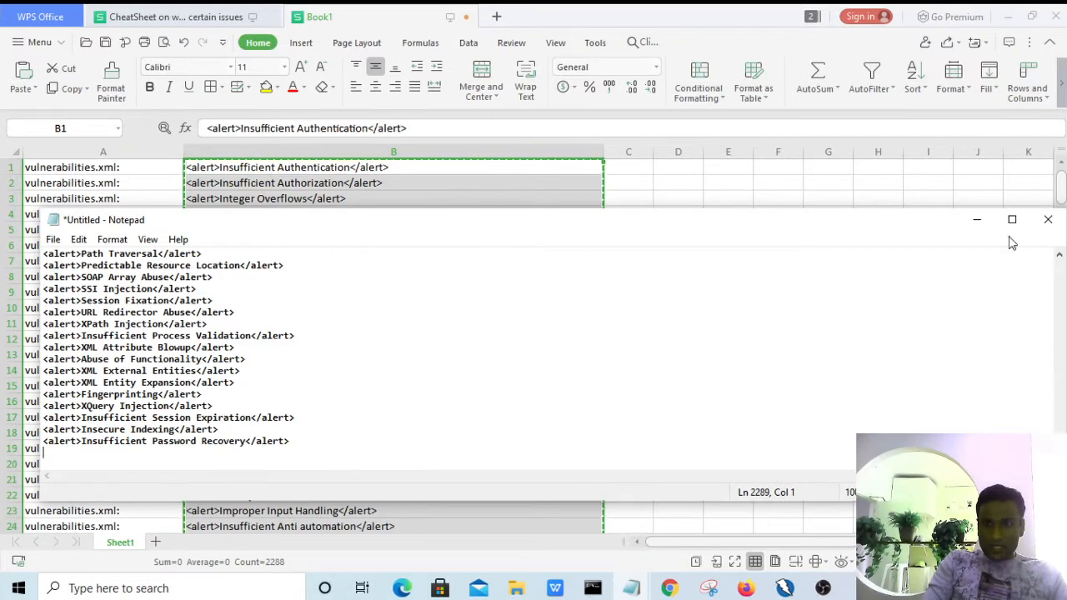
- Replace every opening <alert> tag in the untitled Notepad document with nothing
{"action": "left_click_drag", "start_coordinate": [1059, 456], "coordinate": [1055, 241]}
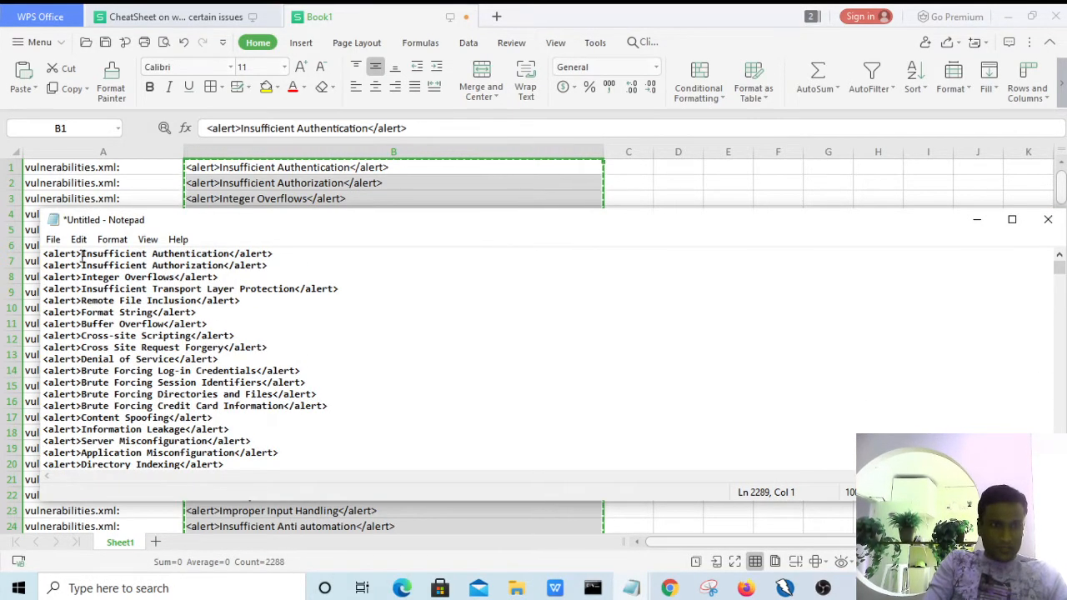
{"action": "left_click_drag", "start_coordinate": [81, 255], "coordinate": [44, 258]}
{"action": "key", "text": "ctrl+h"}
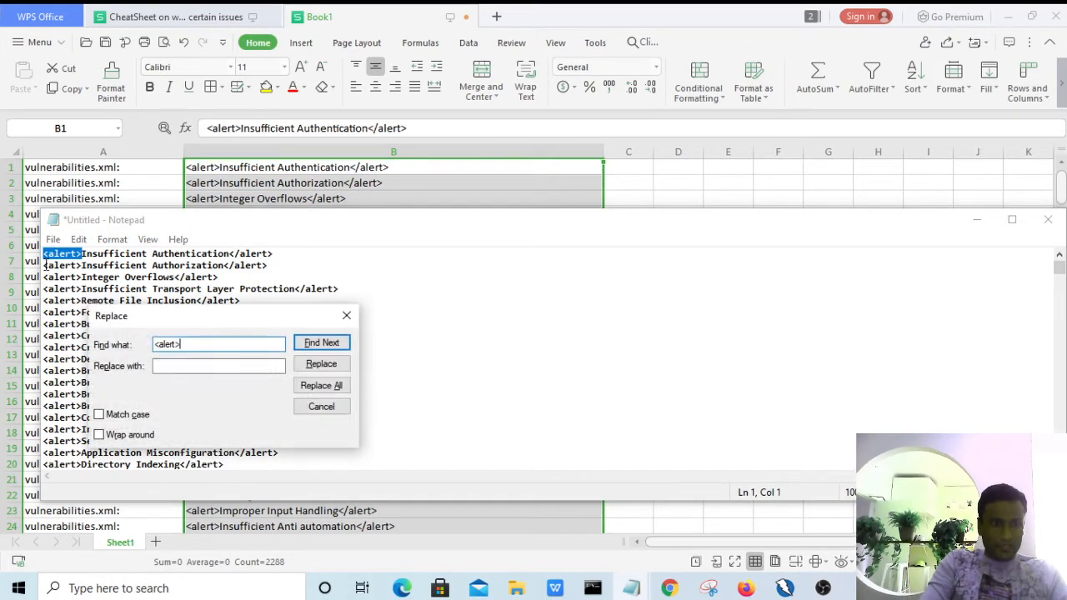
{"action": "key", "text": "Tab"}
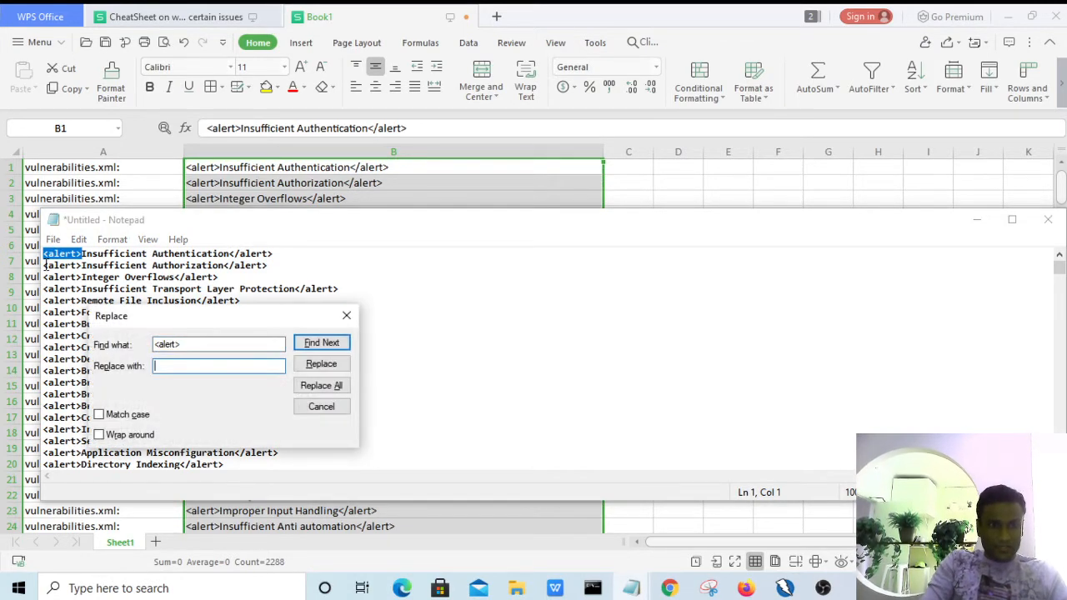
{"action": "left_click", "coordinate": [332, 387]}
- Replace every closing </alert> tag in the untitled Notepad document with nothing and close the Replace dialog
{"action": "left_click_drag", "start_coordinate": [191, 254], "coordinate": [246, 253]}
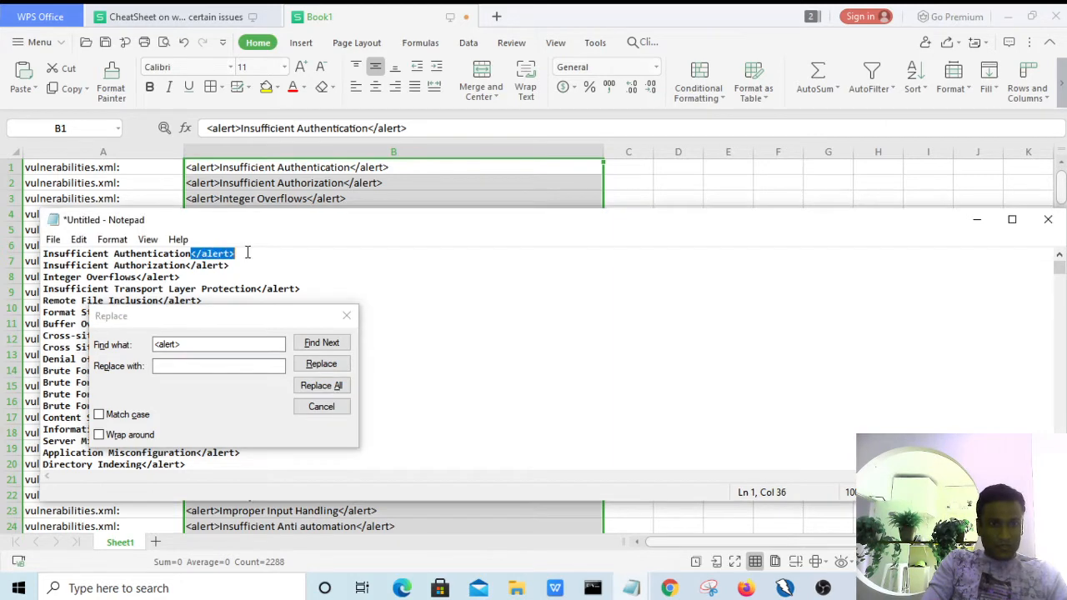
{"action": "left_click_drag", "start_coordinate": [192, 345], "coordinate": [58, 334]}
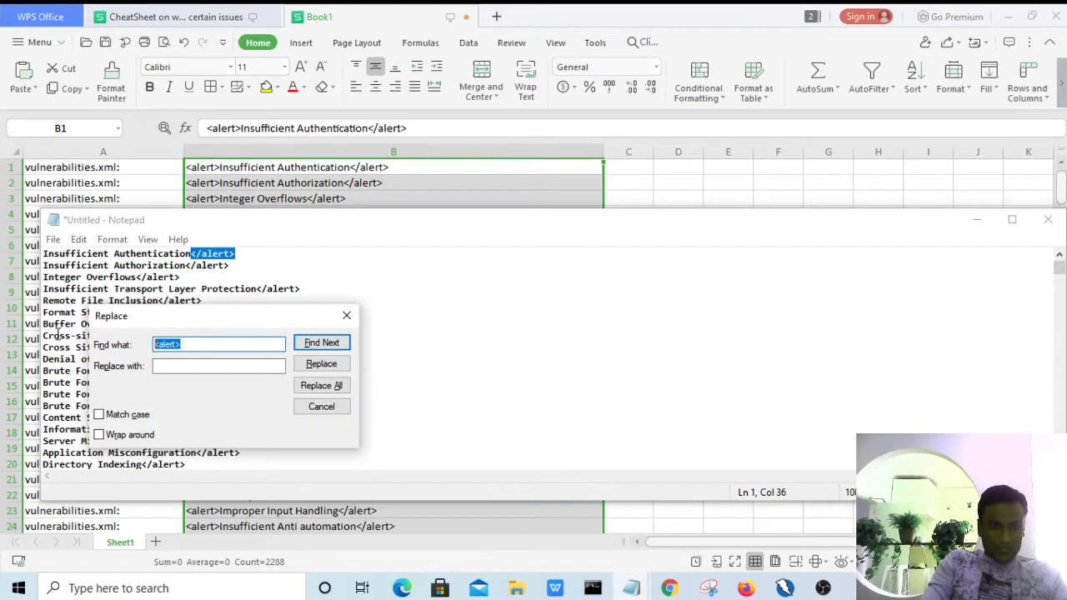
{"action": "key", "text": "ctrl+v"}
{"action": "left_click", "coordinate": [334, 386]}
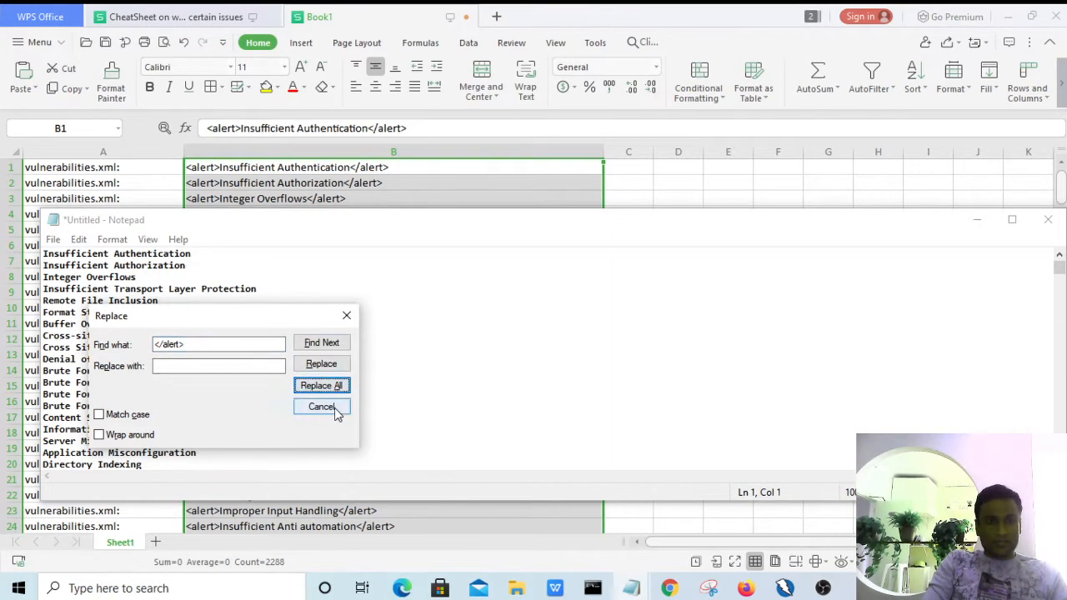
{"action": "left_click", "coordinate": [334, 408]}
- Copy the whole cleaned list from the untitled Notepad document into a new blank WPS Office spreadsheet starting at cell A1
{"action": "key", "text": "ctrl+a"}
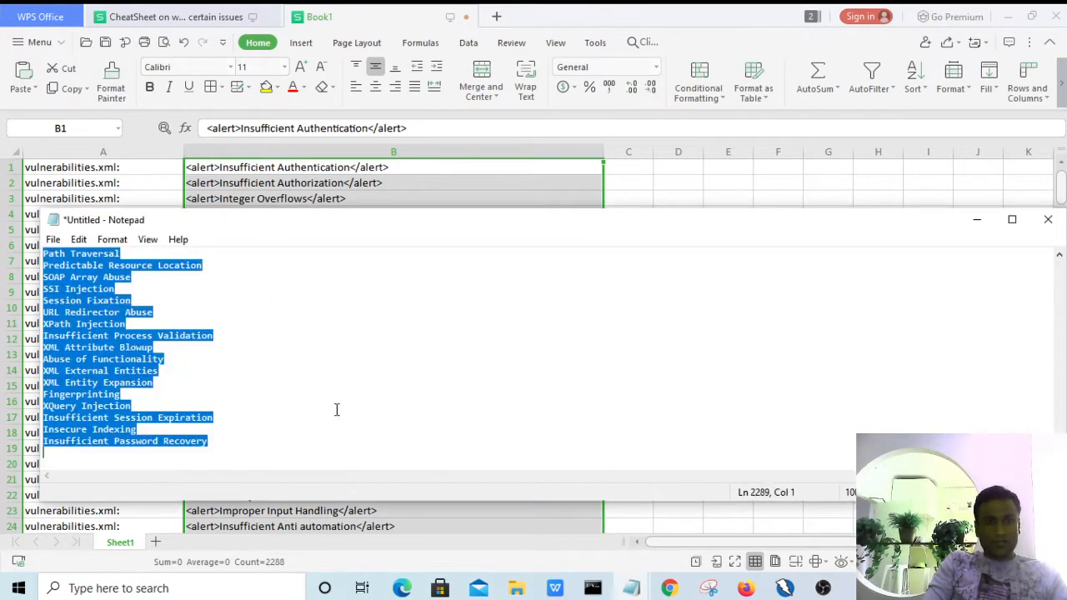
{"action": "left_click", "coordinate": [497, 16]}
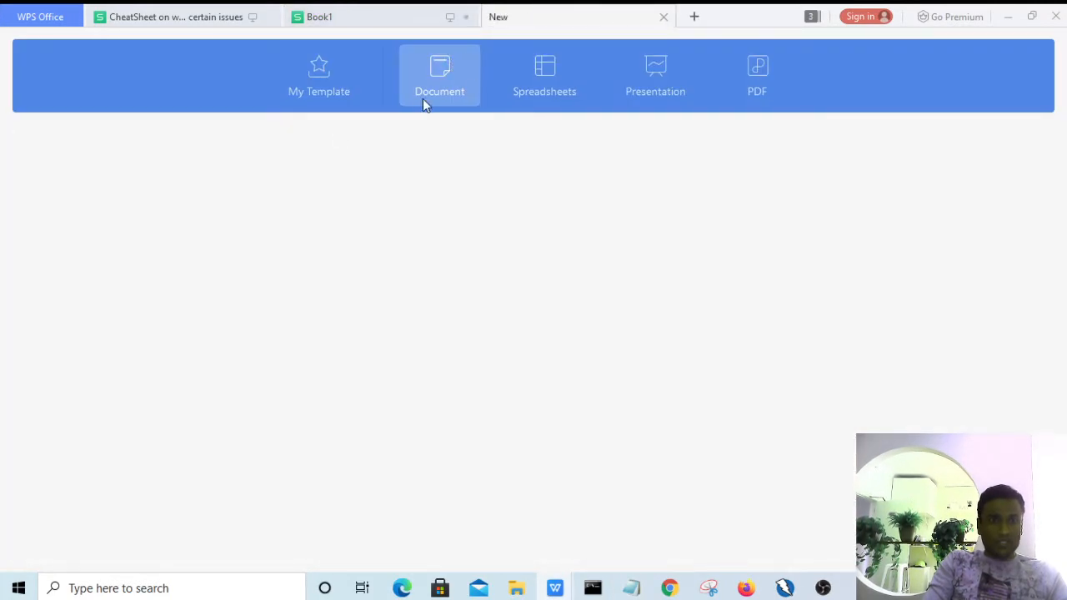
{"action": "left_click", "coordinate": [531, 91]}
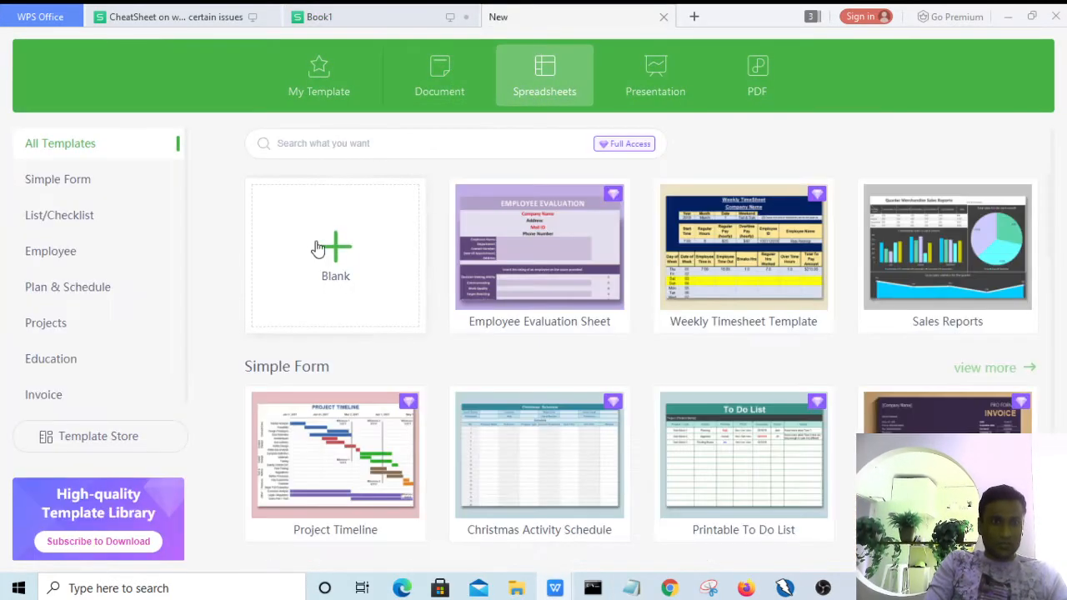
{"action": "left_click", "coordinate": [338, 257]}
{"action": "key", "text": "ctrl+v"}
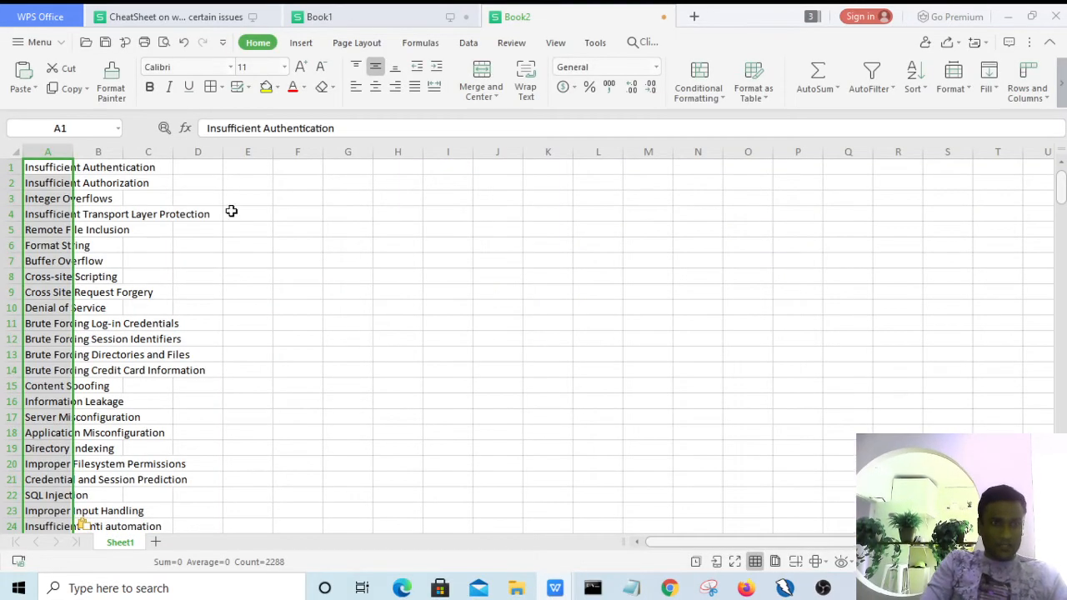
- Remove the duplicate entries from column A and fit the column width to its contents
{"action": "left_click", "coordinate": [468, 46]}
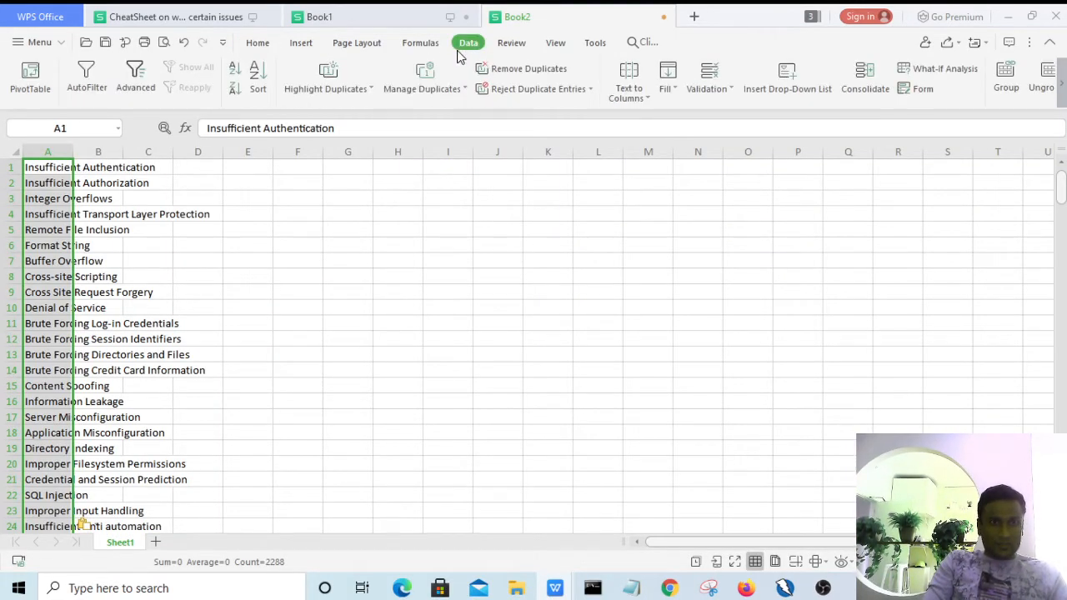
{"action": "left_click", "coordinate": [517, 75]}
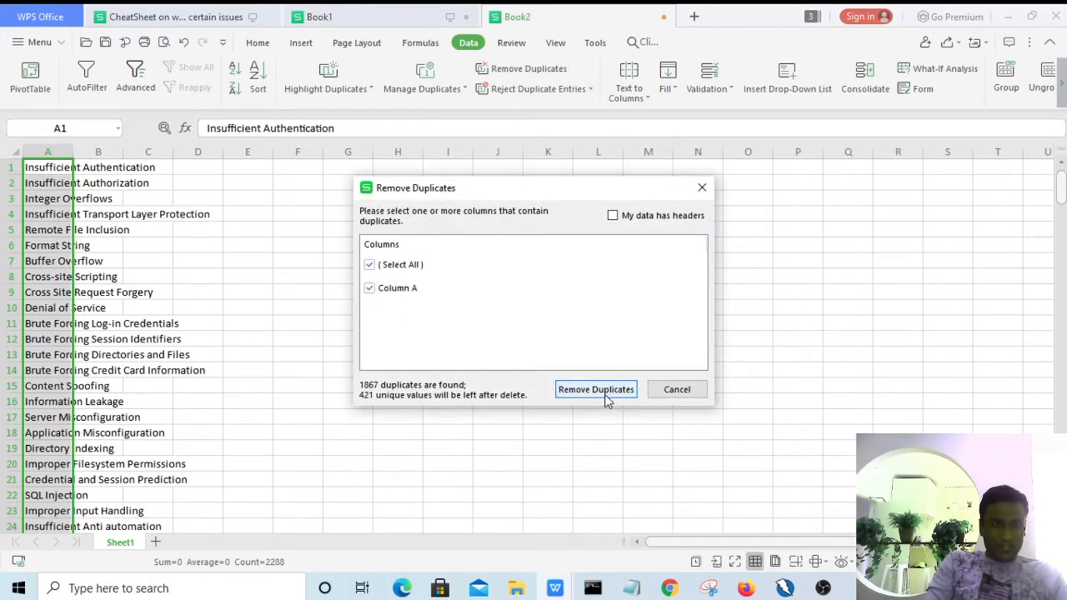
{"action": "left_click", "coordinate": [608, 398]}
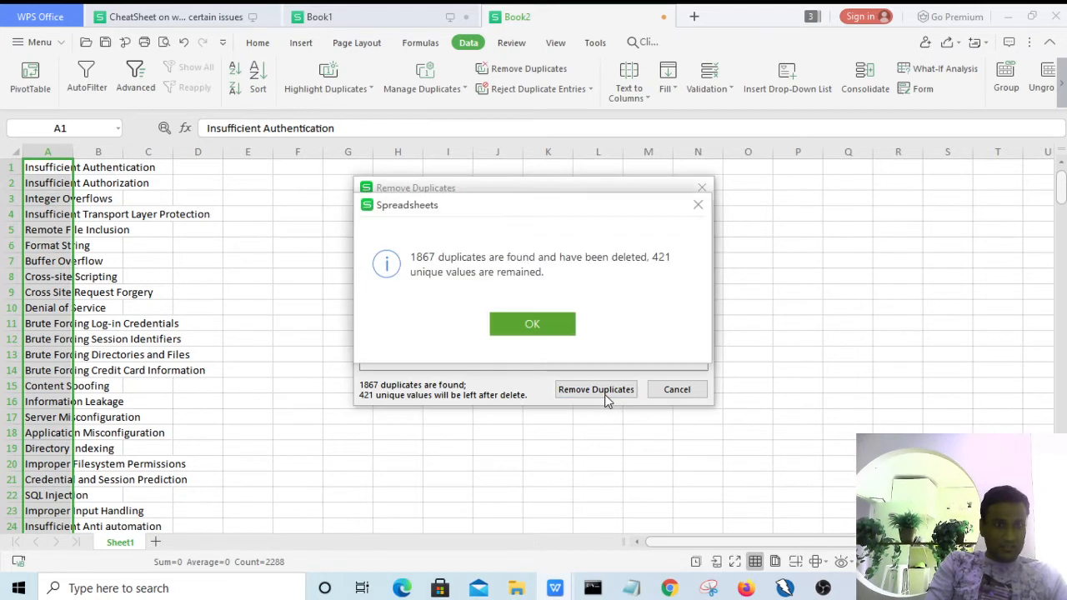
{"action": "left_click", "coordinate": [531, 325]}
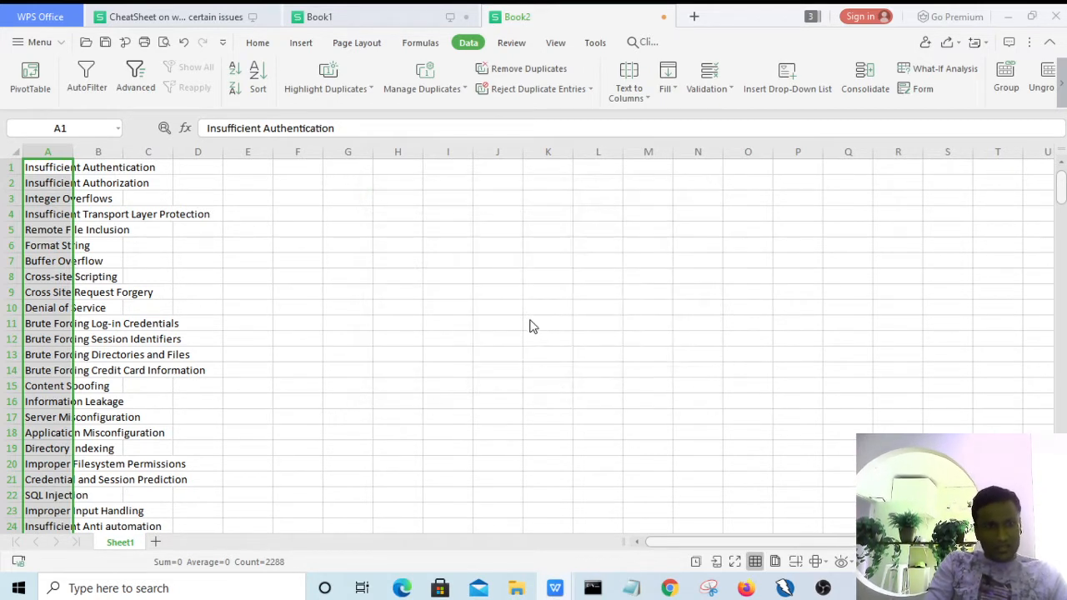
{"action": "double_click", "coordinate": [74, 152]}
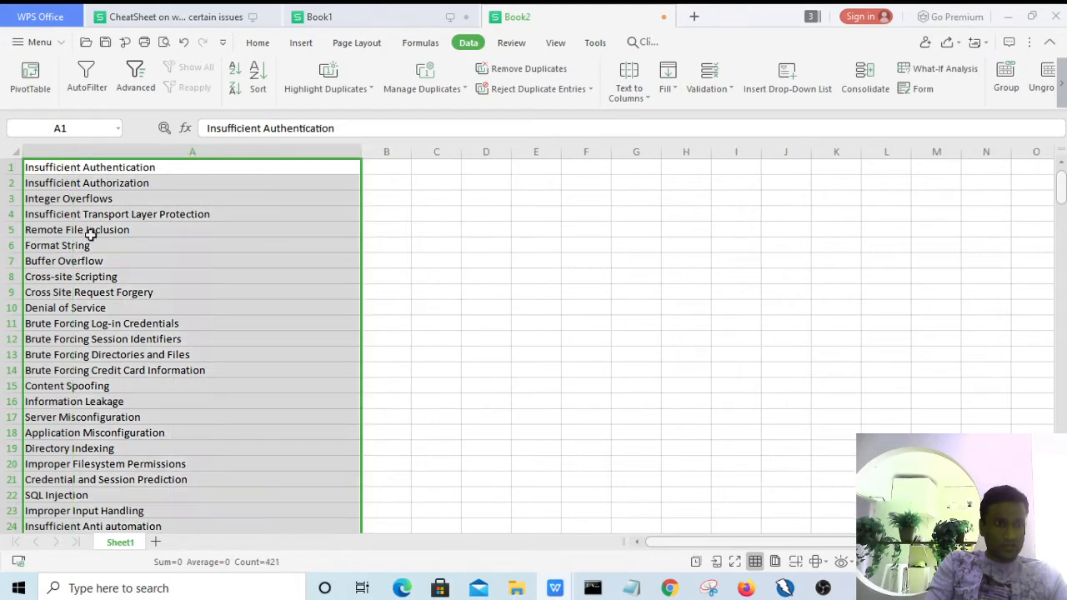
- Look through the deduplicated list in column A to find where the English vulnerability names end
{"action": "left_click", "coordinate": [88, 261]}
{"action": "key", "text": "Page_Down"}
{"action": "key", "text": "Page_Down"}
{"action": "key", "text": "Page_Down"}
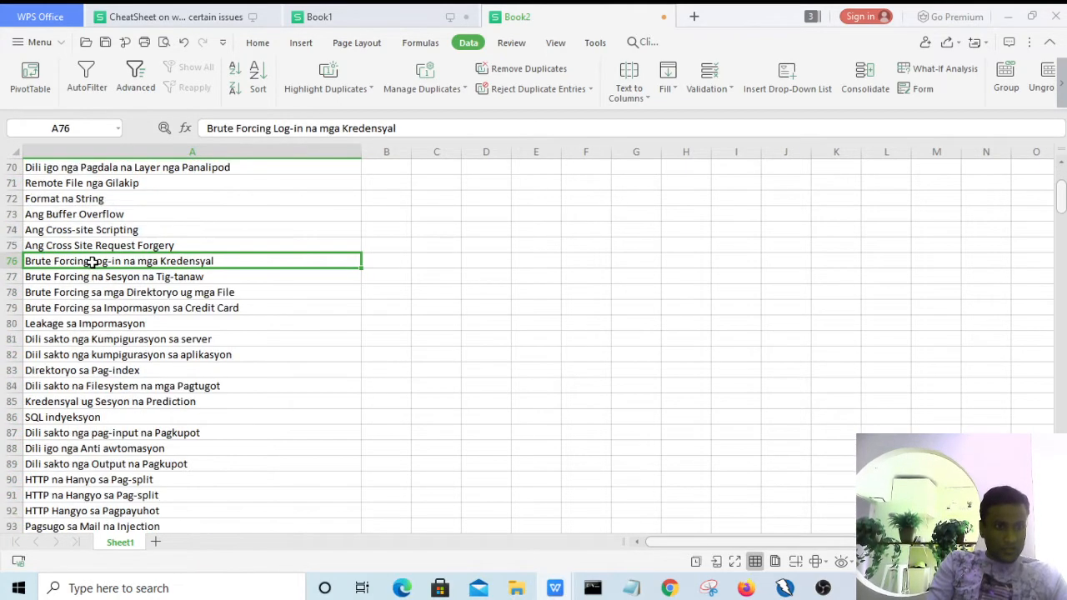
{"action": "key", "text": "Page_Down"}
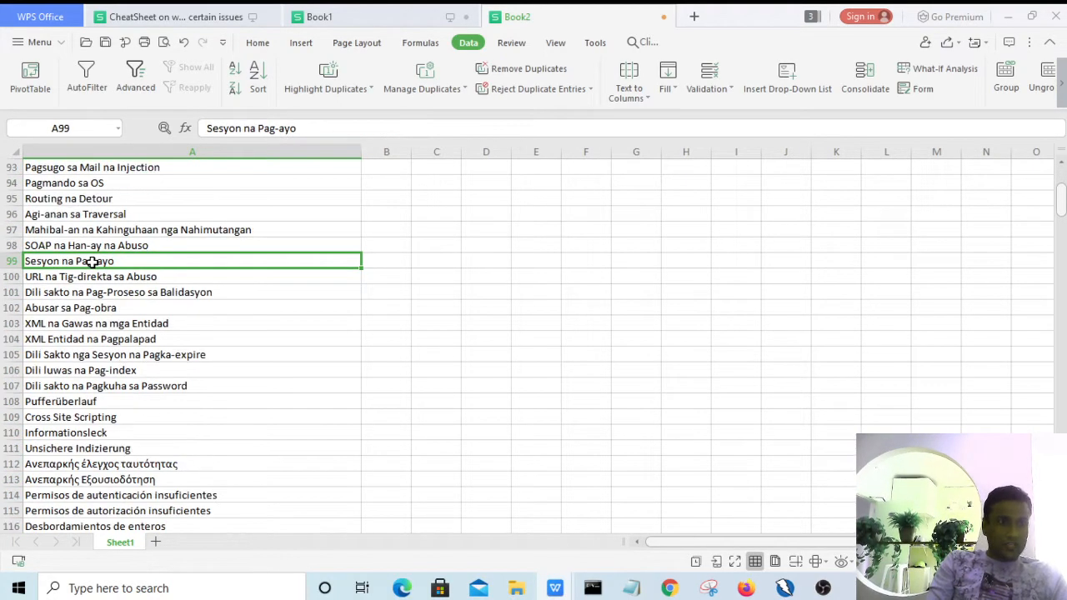
{"action": "left_click_drag", "start_coordinate": [102, 232], "coordinate": [129, 521]}
{"action": "key", "text": "Page_Down"}
{"action": "key", "text": "Page_Up"}
{"action": "key", "text": "Page_Up"}
{"action": "key", "text": "Page_Up"}
{"action": "key", "text": "Page_Up"}
{"action": "key", "text": "Page_Up"}
{"action": "key", "text": "Page_Up"}
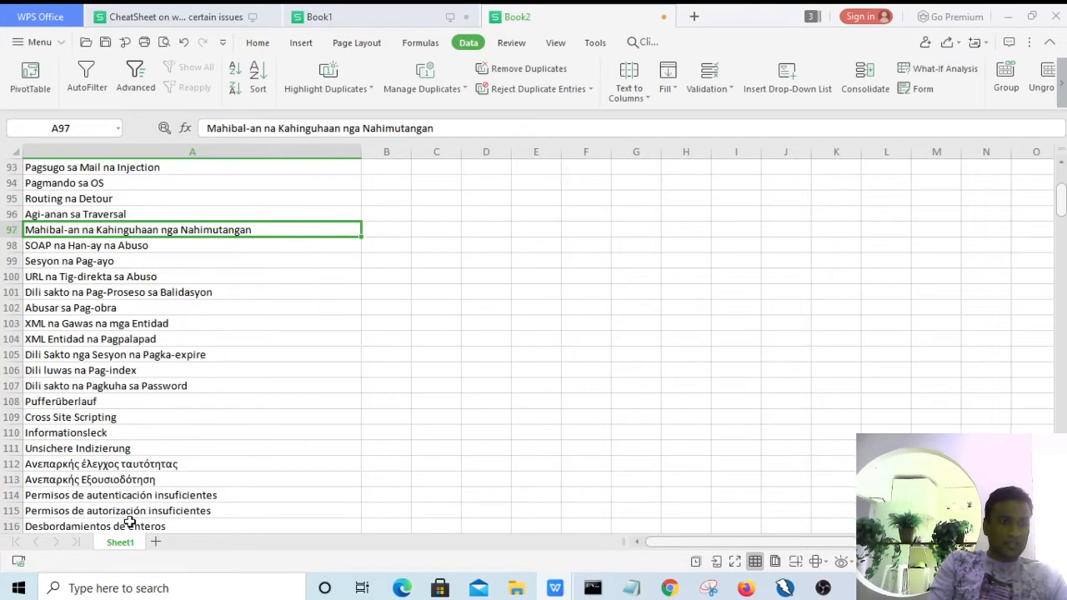
{"action": "key", "text": "Down"}
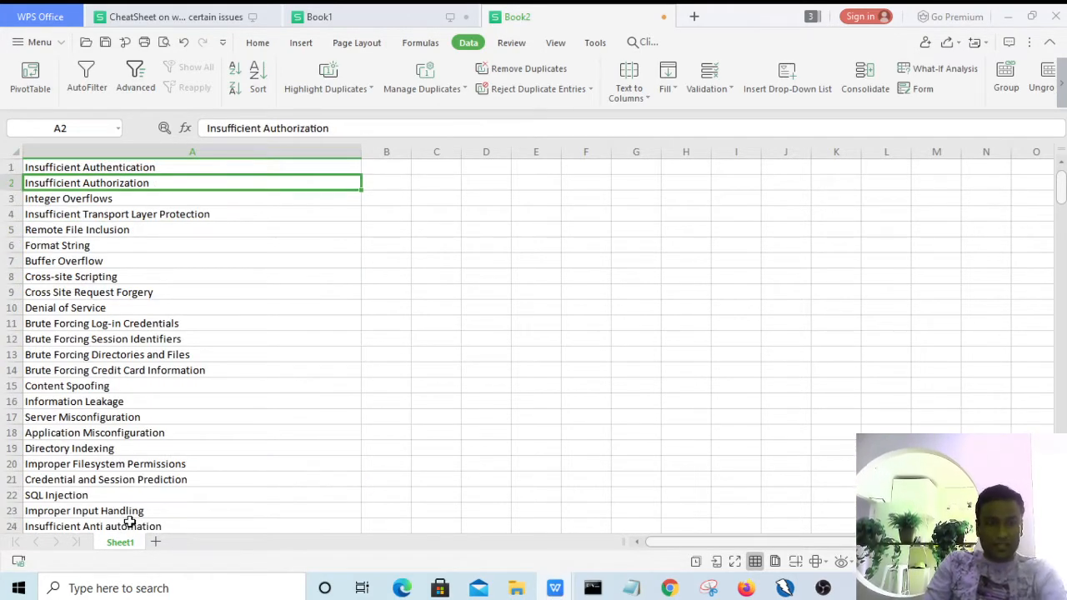
{"action": "key", "text": "Page_Down"}
{"action": "key", "text": "Page_Down"}
{"action": "key", "text": "Page_Down"}
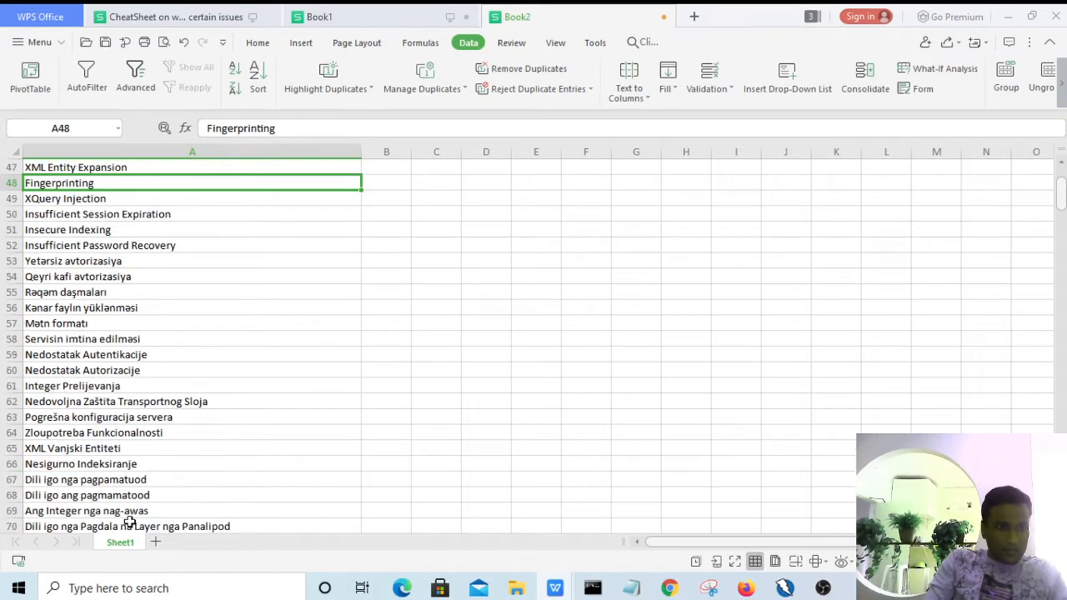
{"action": "key", "text": "Page_Up"}
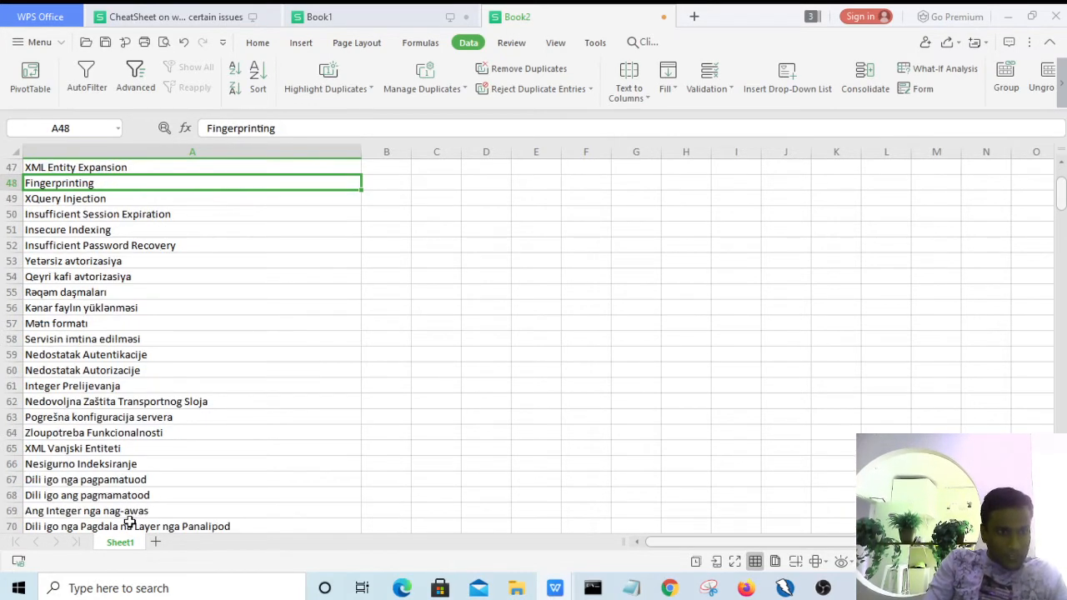
- Copy the English vulnerability names in column A, from Insufficient Authentication in row 1 through Insufficient Password Recovery in row 52
{"action": "left_click_drag", "start_coordinate": [183, 244], "coordinate": [5, 16]}
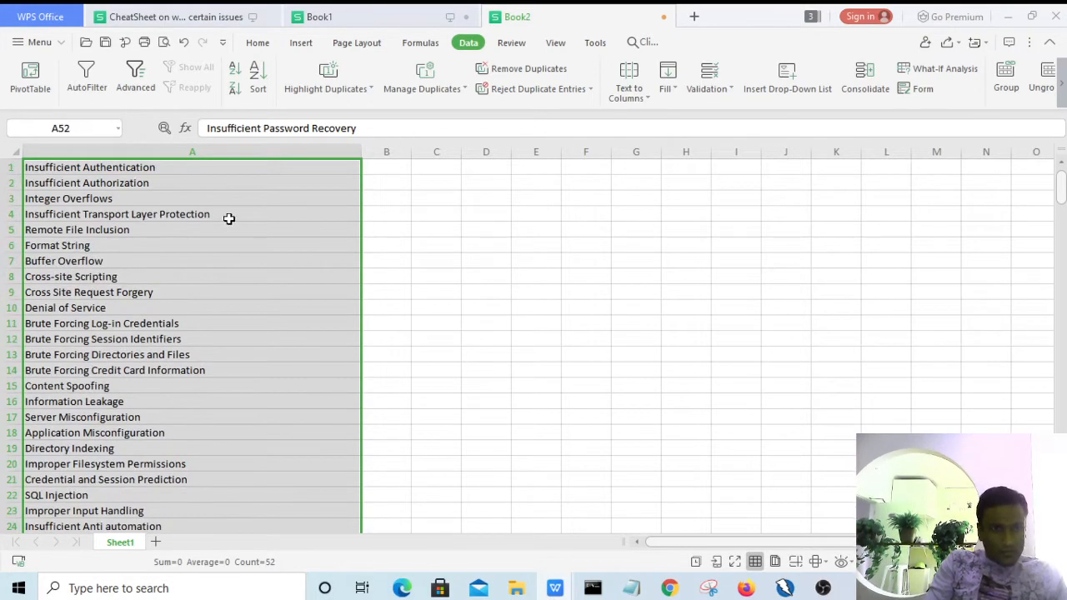
{"action": "key", "text": "Page_Down"}
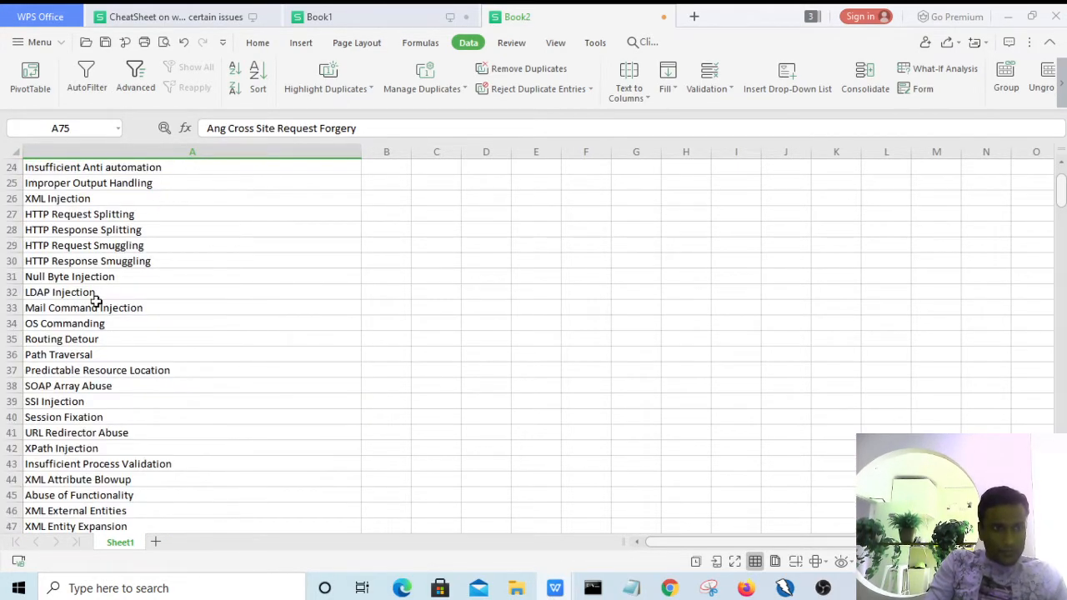
{"action": "key", "text": "Page_Down"}
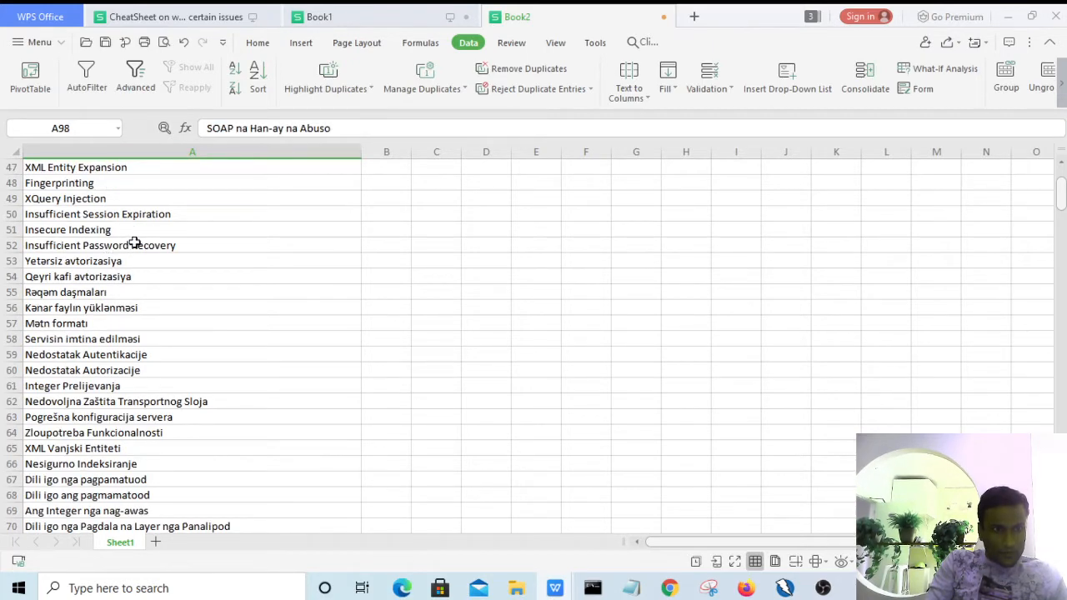
{"action": "left_click_drag", "start_coordinate": [184, 246], "coordinate": [58, 5]}
{"action": "key", "text": "ctrl+c"}
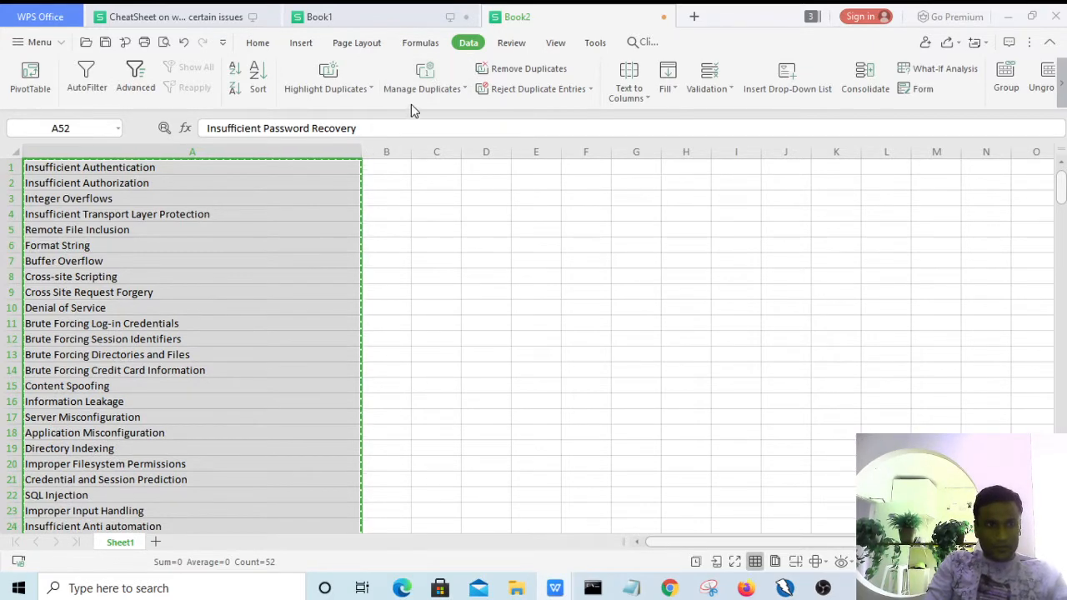
- Create a new text document named ZAP on the desktop and open it in Notepad
{"action": "key", "text": "super+d"}
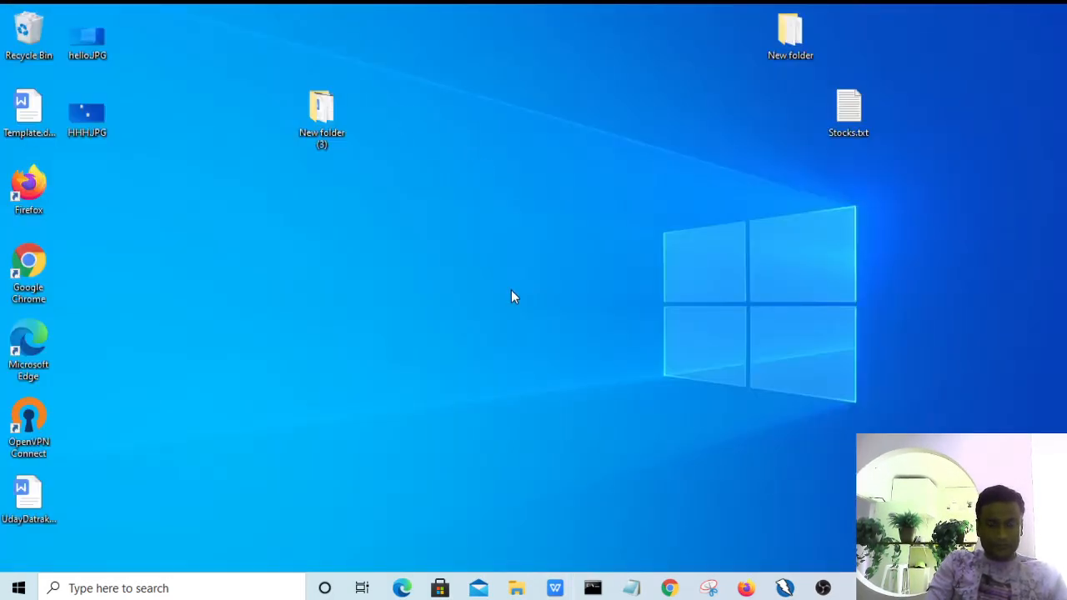
{"action": "right_click", "coordinate": [430, 255]}
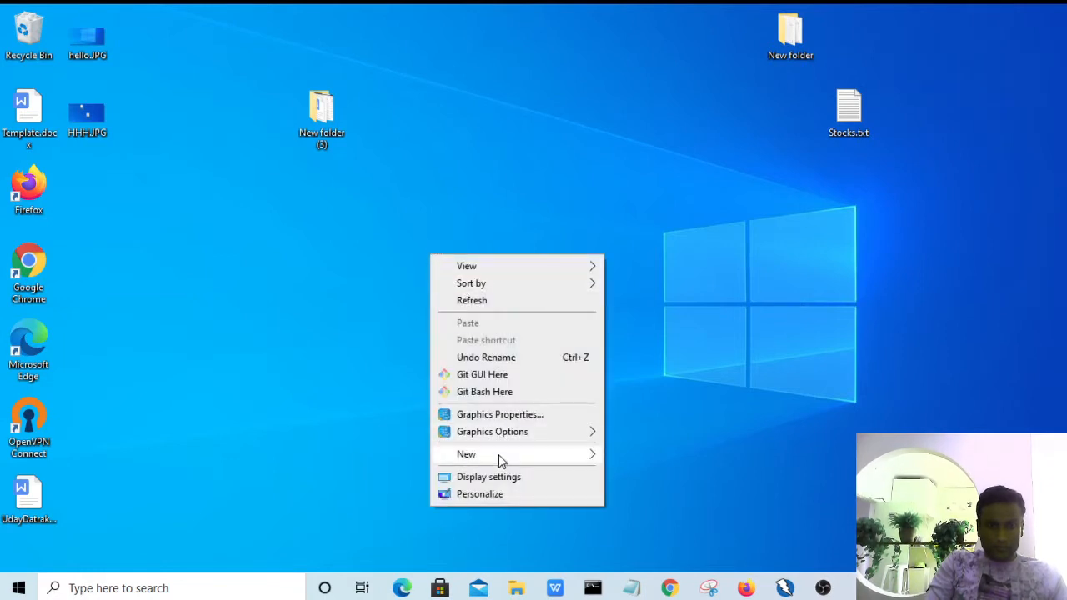
{"action": "mouse_move", "coordinate": [500, 456]}
{"action": "left_click", "coordinate": [639, 404]}
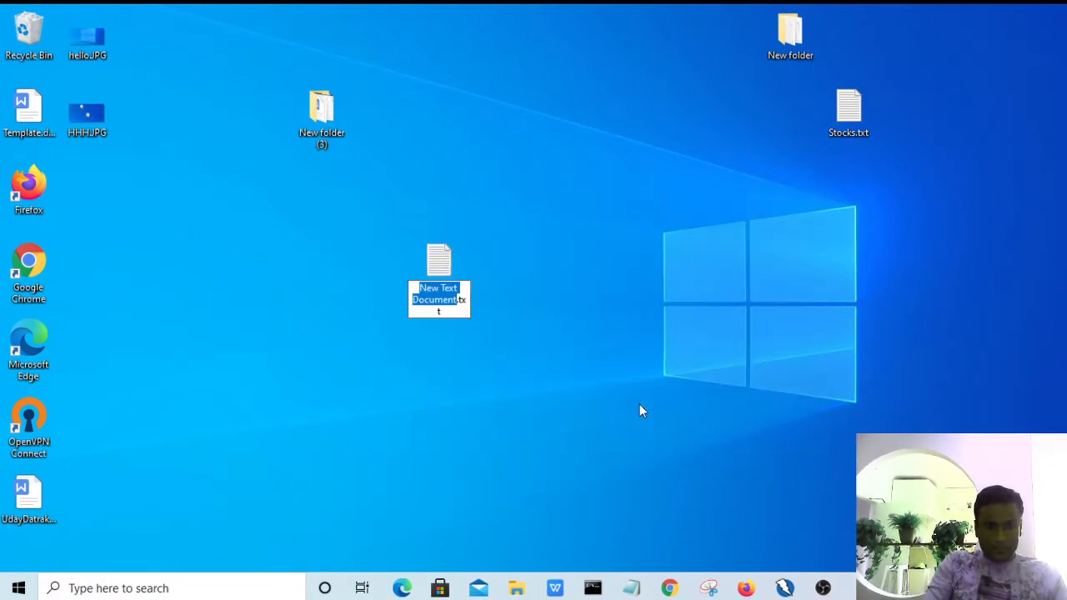
{"action": "type", "text": "ZAP"}
{"action": "key", "text": "Return"}
{"action": "key", "text": "Return"}
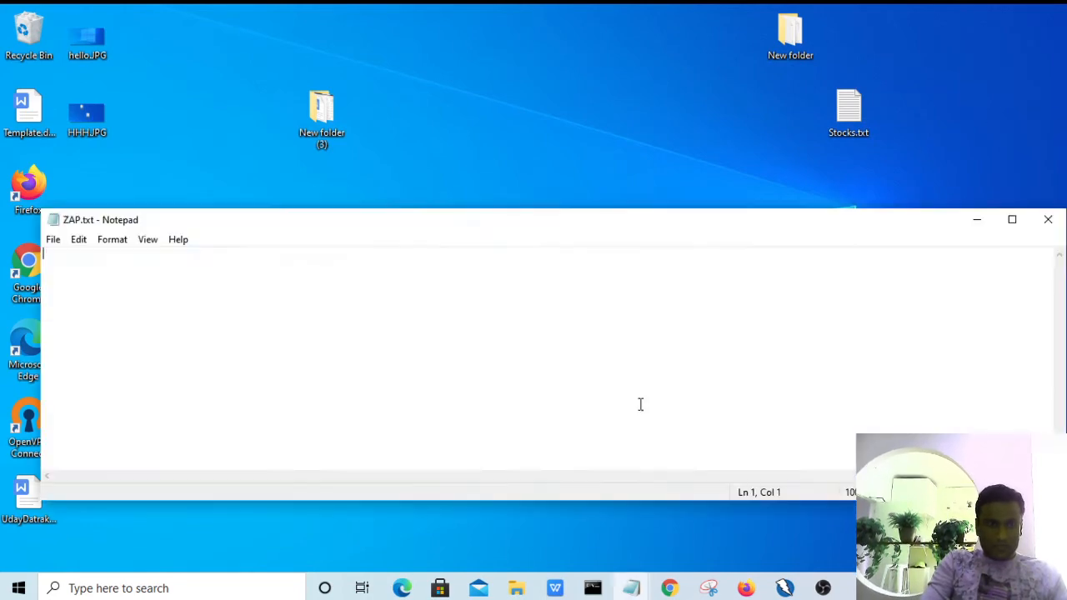
- Paste the copied vulnerability names into ZAP.txt, save the file and maximize its window
{"action": "key", "text": "ctrl+v"}
{"action": "key", "text": "ctrl+s"}
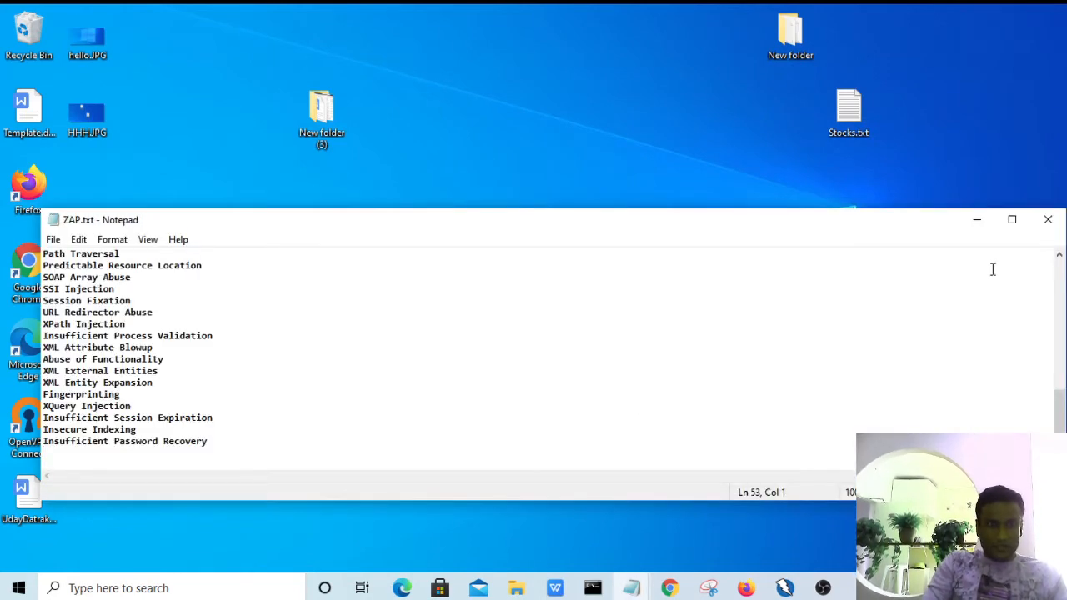
{"action": "left_click", "coordinate": [1026, 218]}
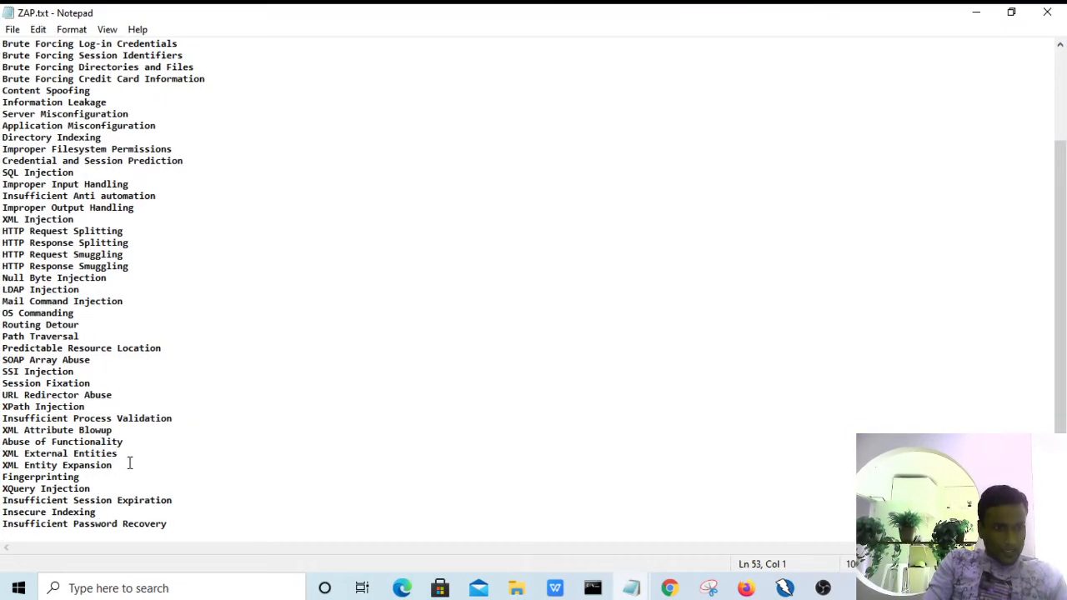
- Review the vulnerability names in ZAP.txt, highlighting the XPath and XML, SOAP, LDAP to OS Commanding, and XML Injection to HTTP Smuggling entries
{"action": "left_click_drag", "start_coordinate": [129, 464], "coordinate": [3, 408]}
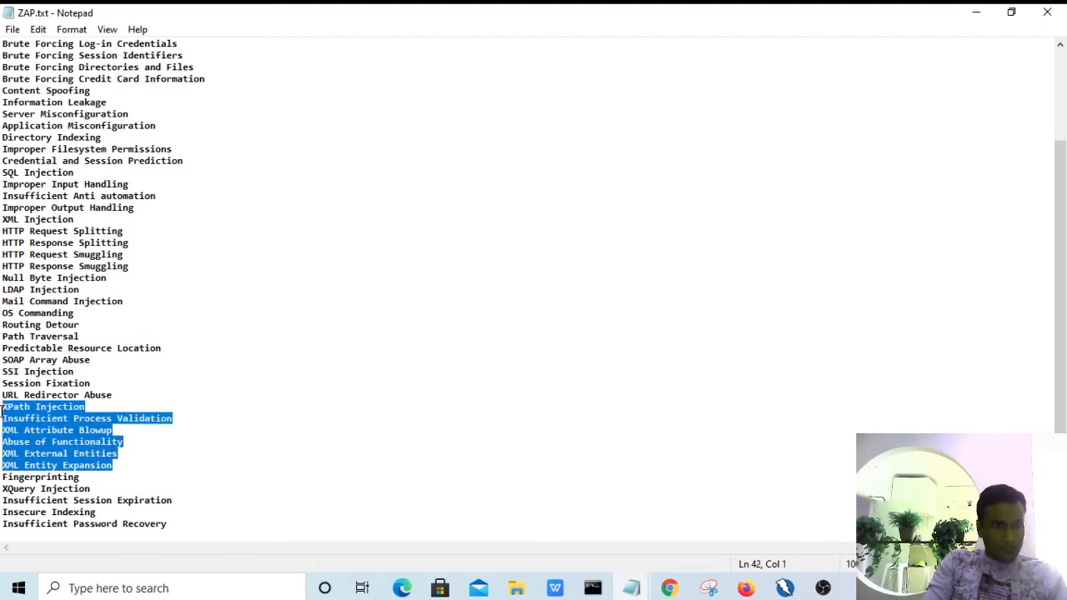
{"action": "left_click_drag", "start_coordinate": [91, 359], "coordinate": [2, 361]}
{"action": "left_click_drag", "start_coordinate": [75, 312], "coordinate": [2, 289]}
{"action": "left_click_drag", "start_coordinate": [139, 267], "coordinate": [2, 219]}
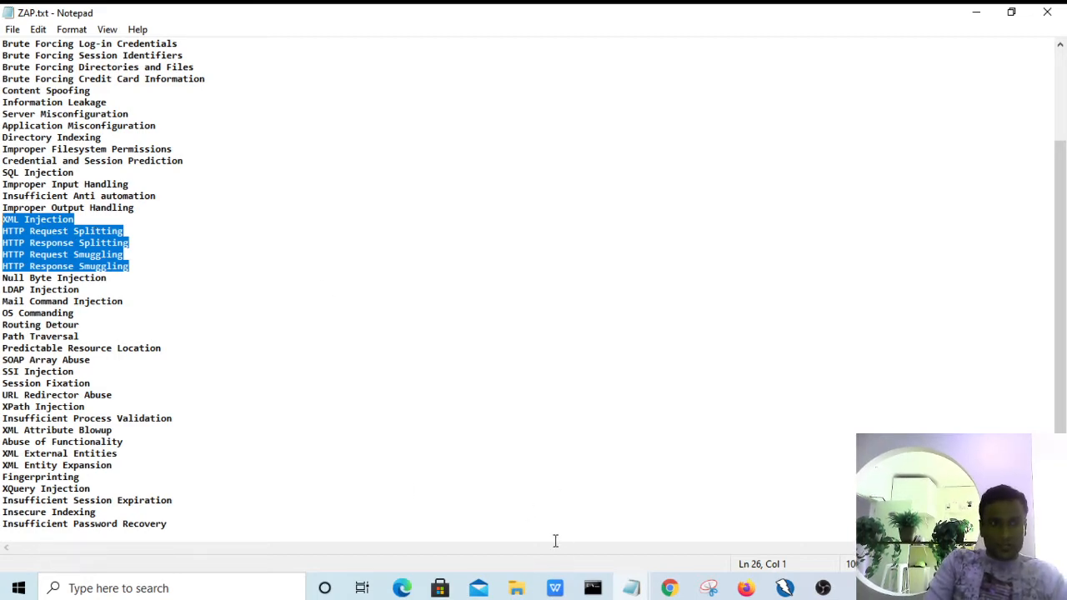
- Switch to OWASP ZAP, view the Response and Request panes and open the program's Options dialog
{"action": "left_click", "coordinate": [784, 588]}
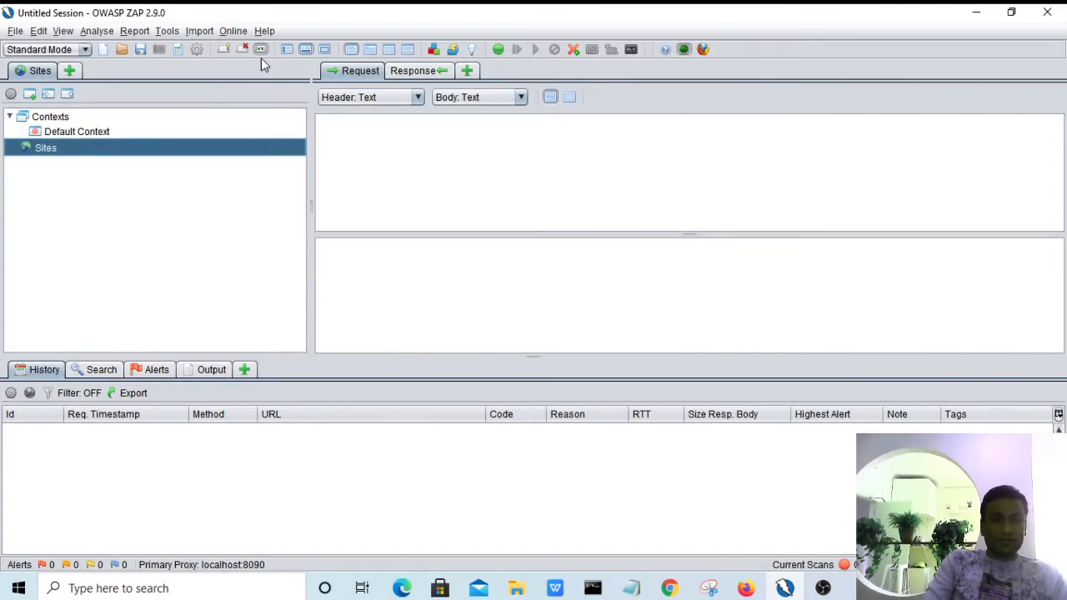
{"action": "left_click", "coordinate": [410, 72]}
{"action": "left_click", "coordinate": [359, 71]}
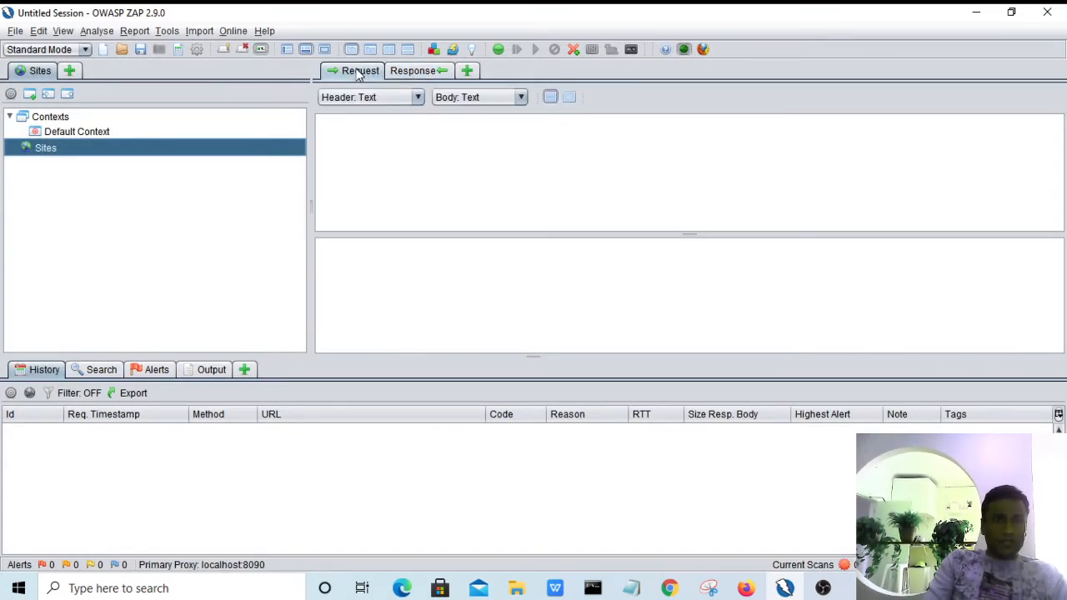
{"action": "left_click", "coordinate": [232, 31]}
{"action": "mouse_move", "coordinate": [171, 32]}
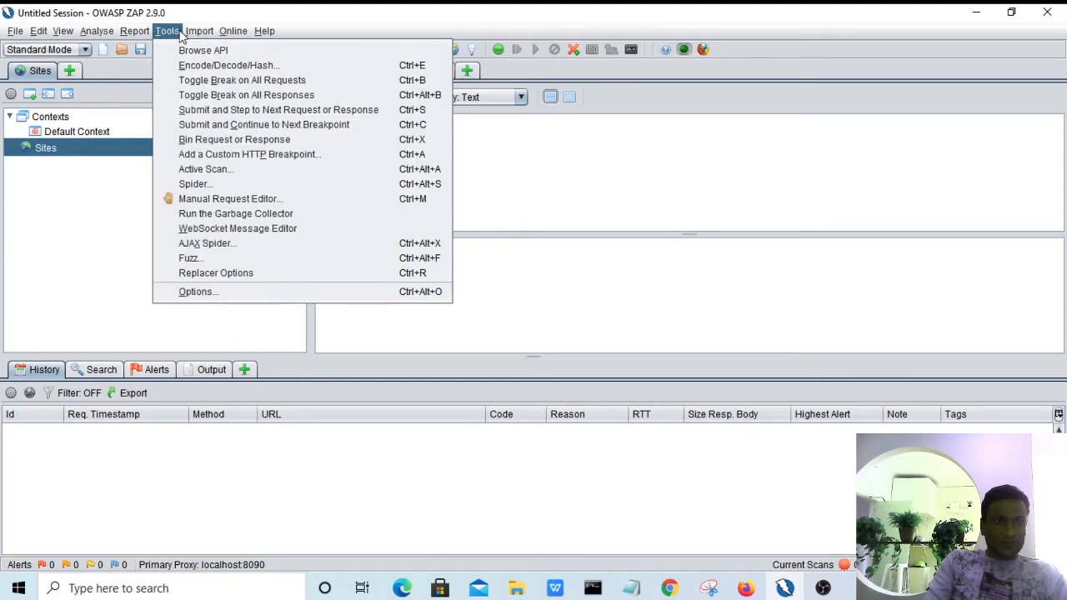
{"action": "left_click", "coordinate": [198, 295]}
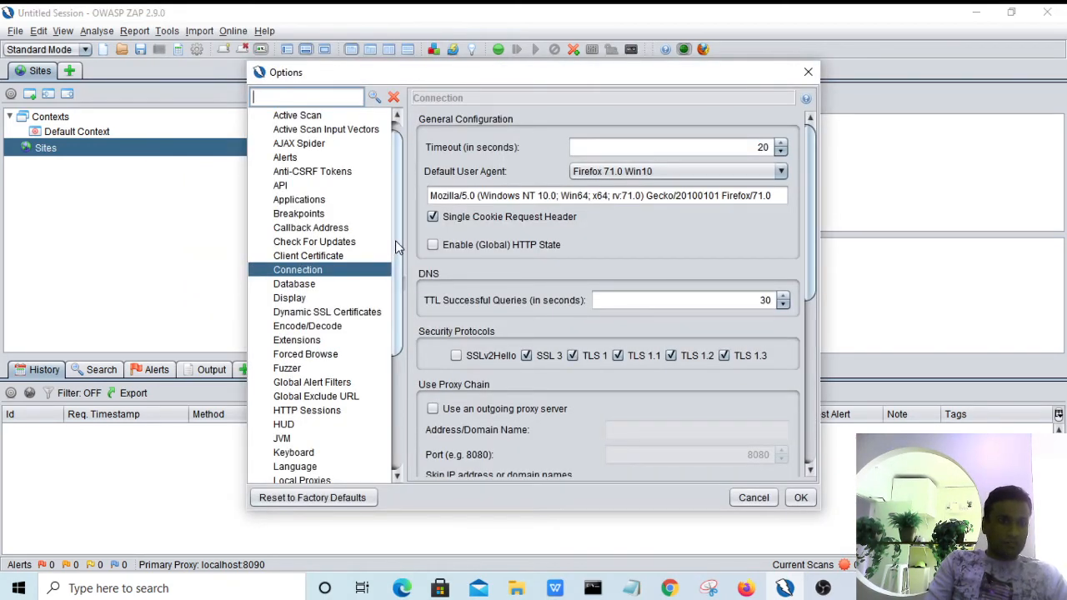
- Look through the Options category list, viewing the Client Certificate and Connection settings
{"action": "mouse_move", "coordinate": [397, 247]}
{"action": "left_mouse_down"}
{"action": "mouse_move", "coordinate": [397, 370]}
{"action": "mouse_move", "coordinate": [412, 225]}
{"action": "mouse_move", "coordinate": [409, 358]}
{"action": "mouse_move", "coordinate": [398, 234]}
{"action": "left_mouse_up"}
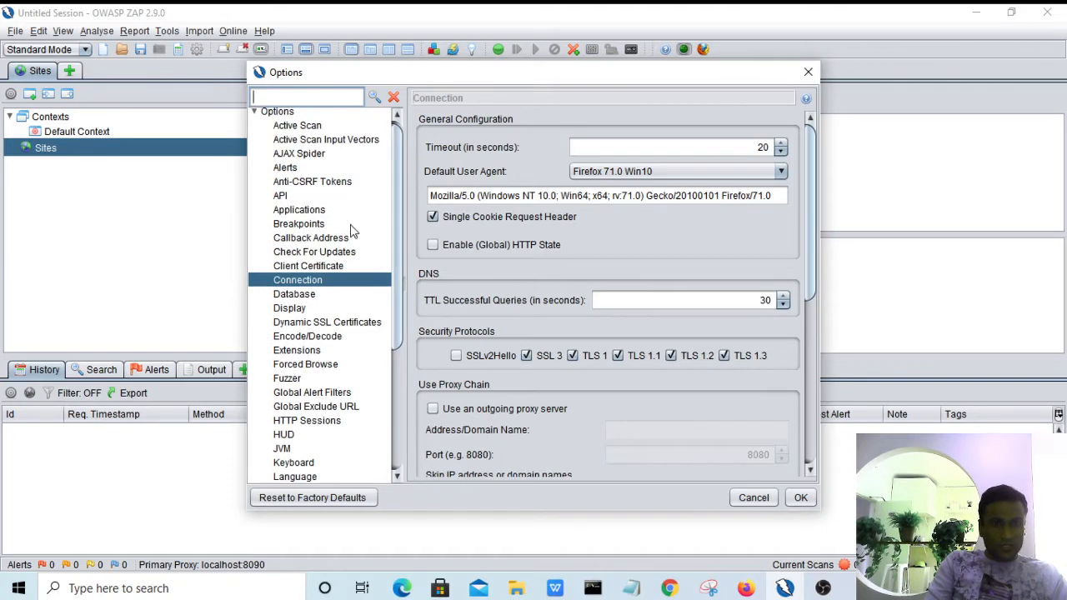
{"action": "left_click", "coordinate": [308, 266]}
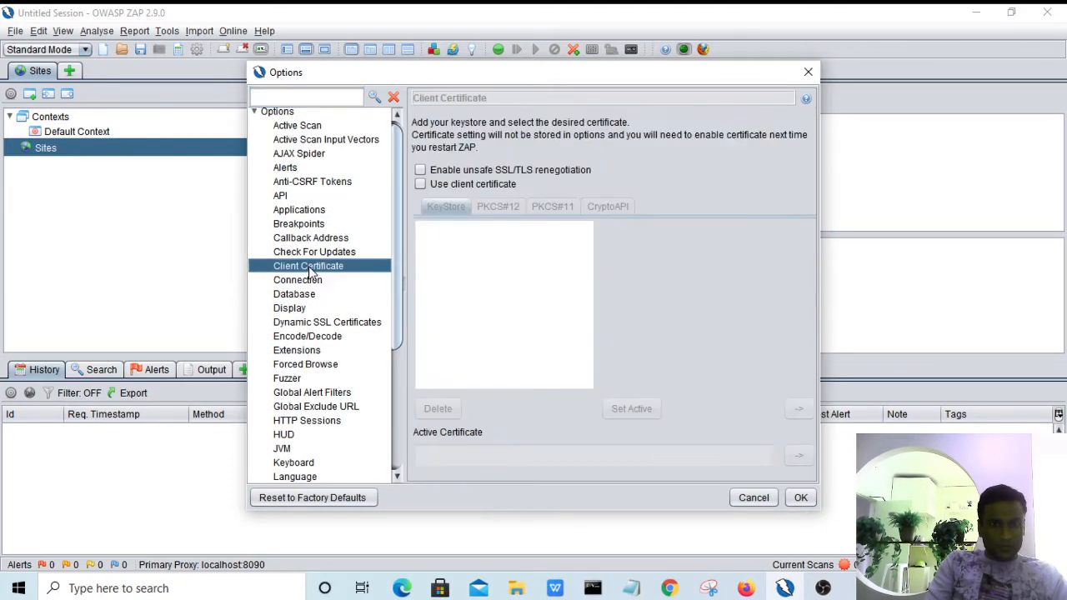
{"action": "left_click", "coordinate": [313, 280]}
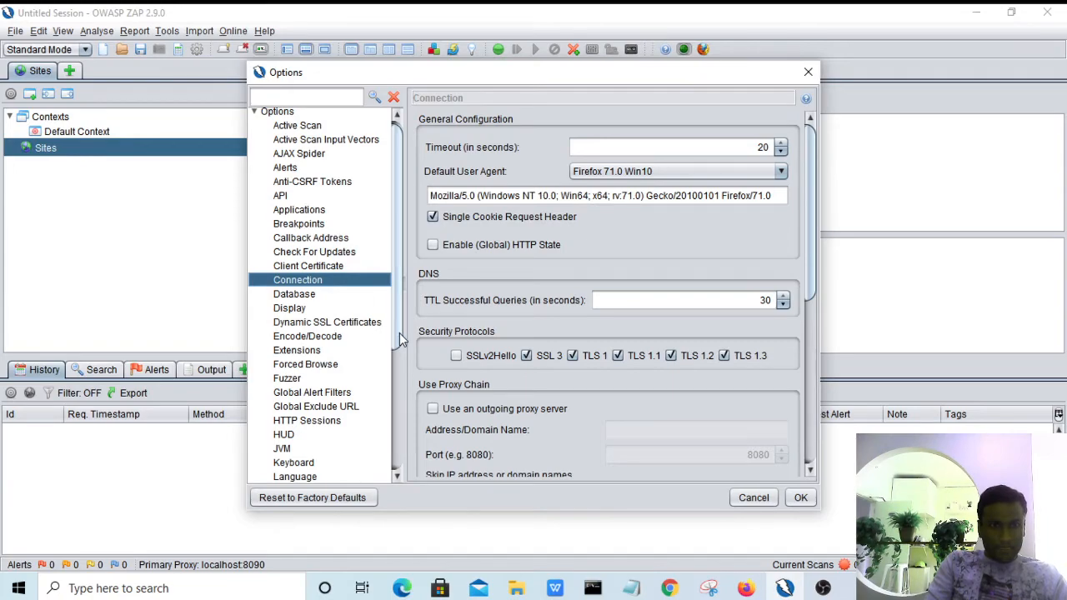
{"action": "left_click_drag", "start_coordinate": [398, 332], "coordinate": [401, 434]}
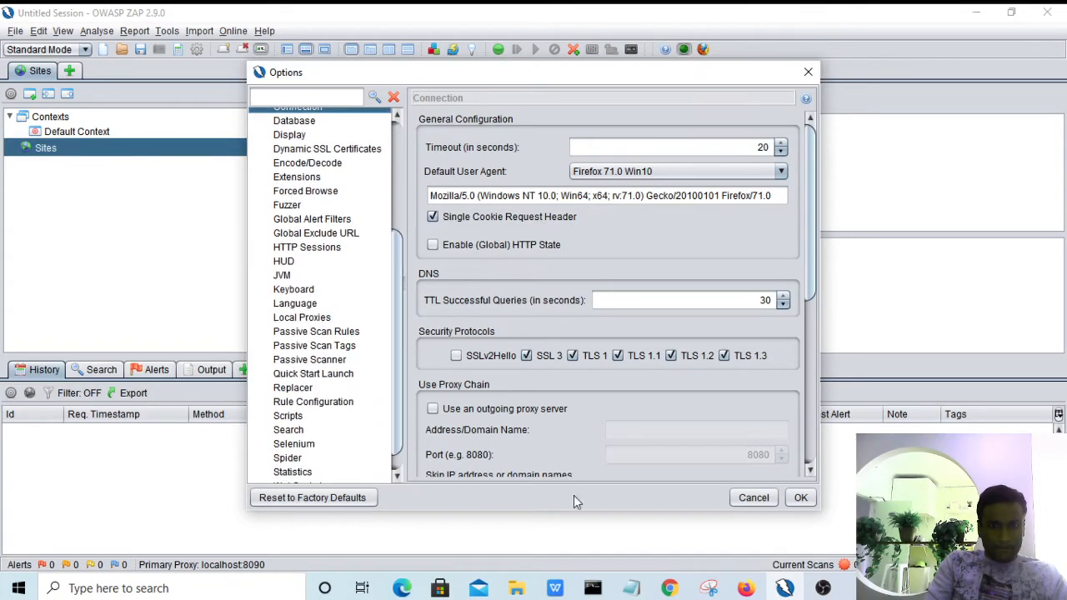
{"action": "left_click", "coordinate": [823, 587]}
{"action": "left_click", "coordinate": [833, 588]}
{"action": "left_click_drag", "start_coordinate": [396, 390], "coordinate": [387, 261]}
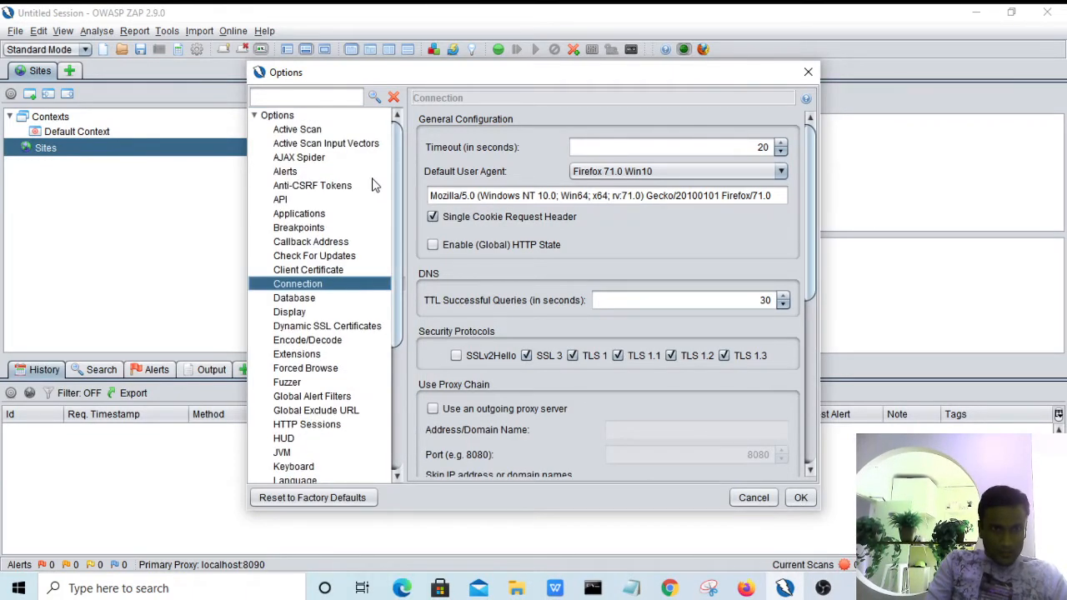
- Set the Active Scan option for concurrent scanning threads per host to 2 and accept the options
{"action": "left_click", "coordinate": [309, 131]}
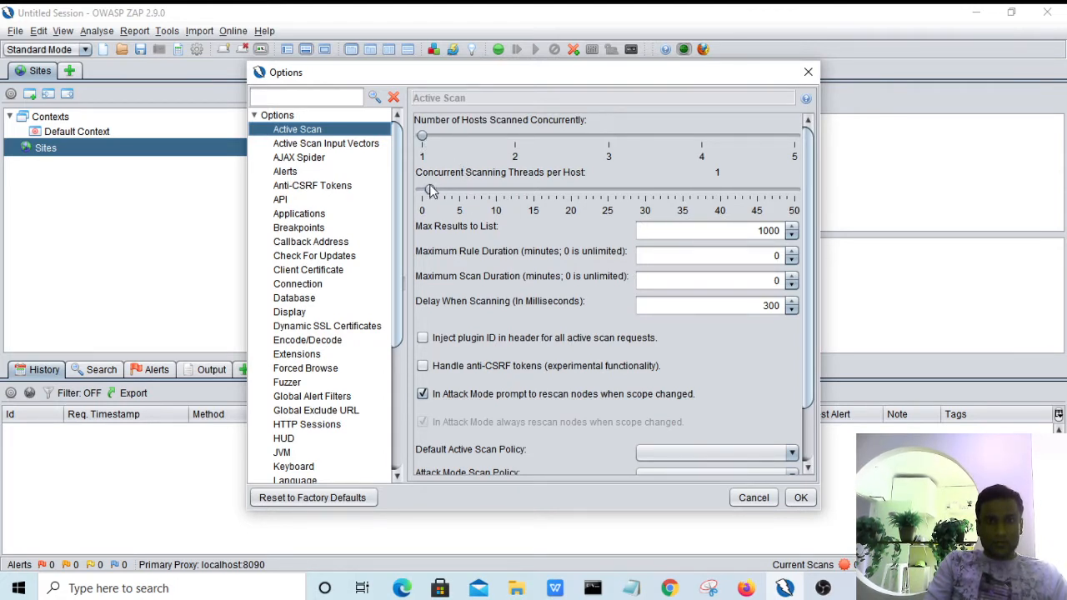
{"action": "left_click_drag", "start_coordinate": [432, 190], "coordinate": [563, 190]}
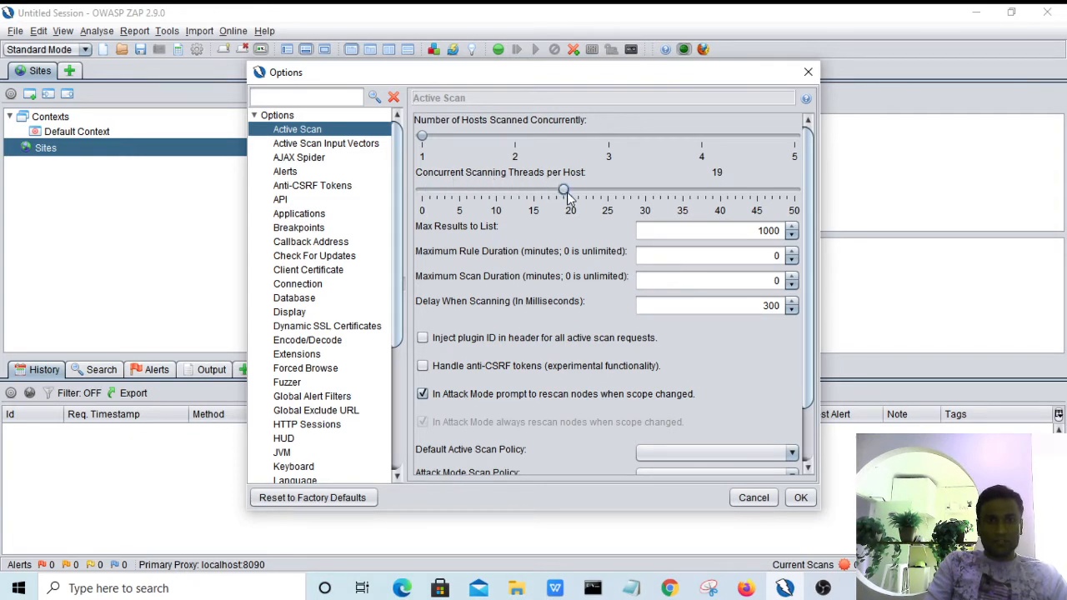
{"action": "left_click_drag", "start_coordinate": [564, 191], "coordinate": [439, 194]}
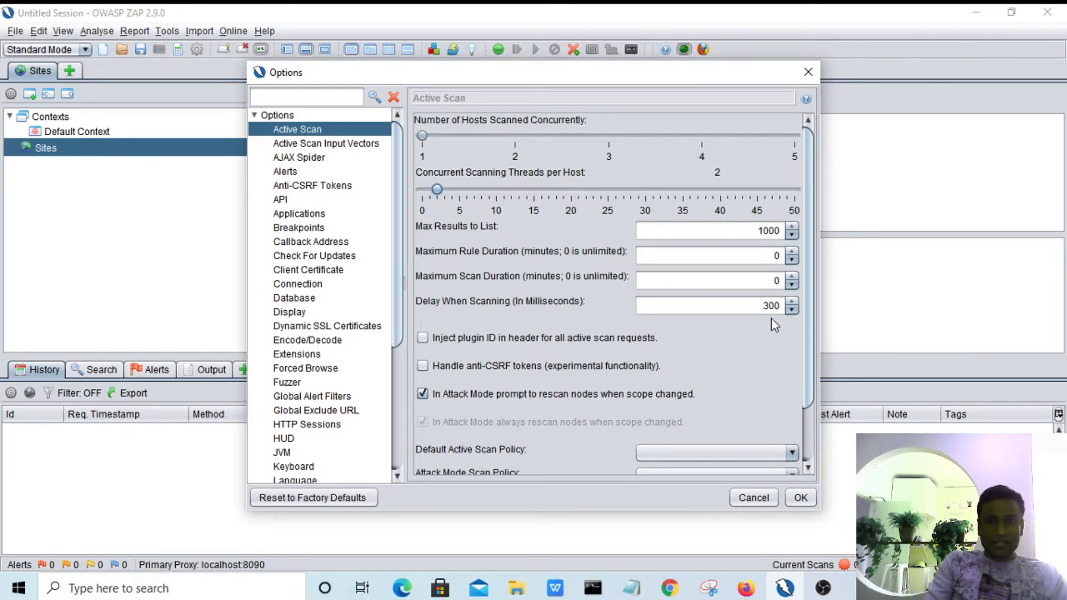
{"action": "double_click", "coordinate": [775, 306]}
{"action": "left_click", "coordinate": [782, 305]}
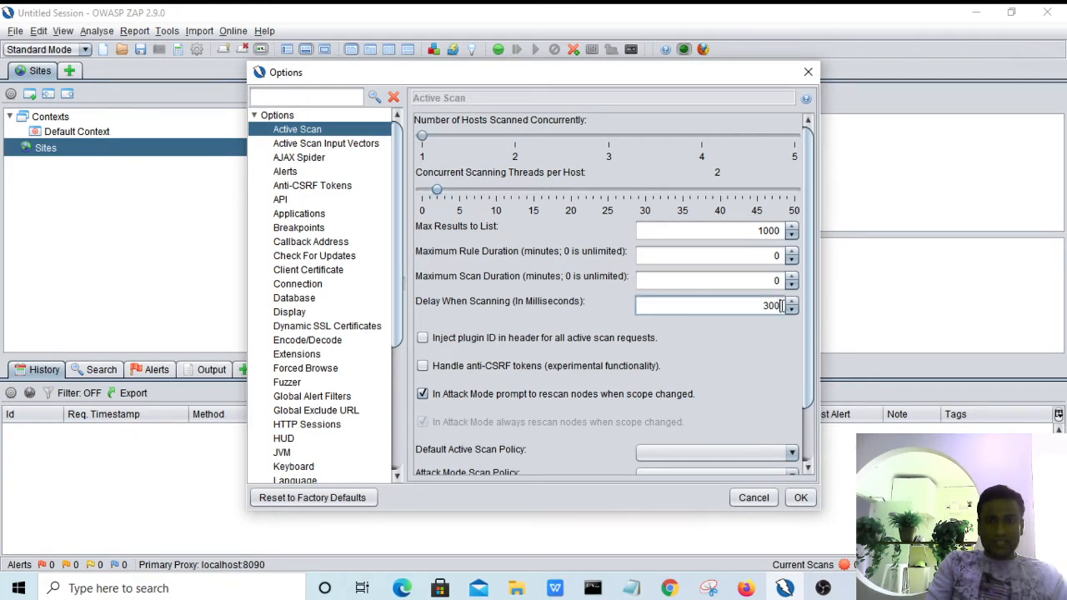
{"action": "left_click_drag", "start_coordinate": [760, 304], "coordinate": [781, 301]}
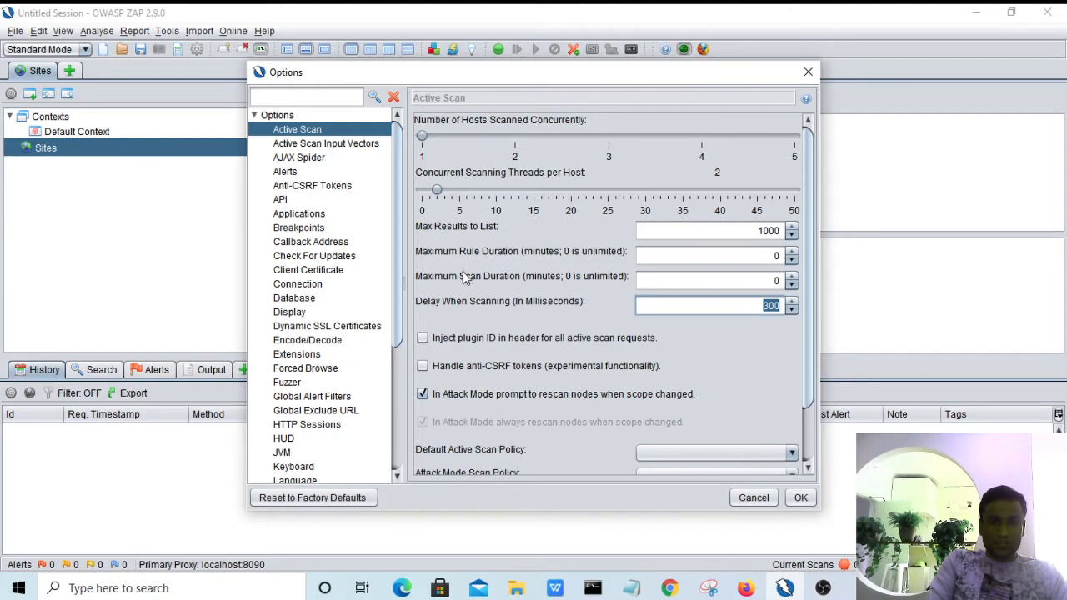
{"action": "left_click", "coordinate": [437, 190]}
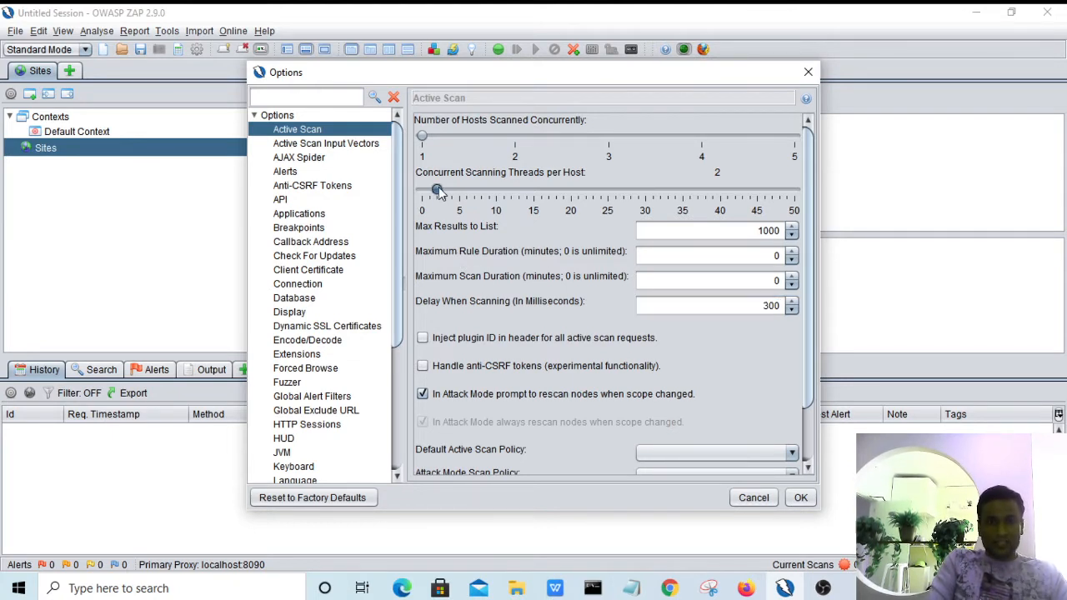
{"action": "left_click", "coordinate": [799, 499]}
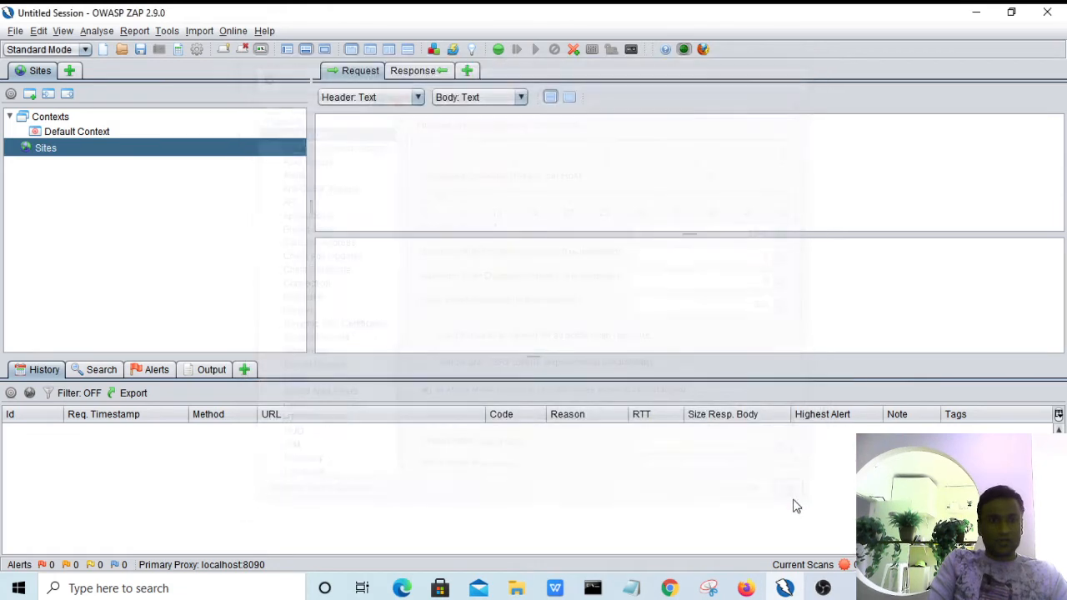
- Minimize OWASP ZAP and review the vulnerability names in ZAP.txt from the start of the list
{"action": "left_click", "coordinate": [977, 18]}
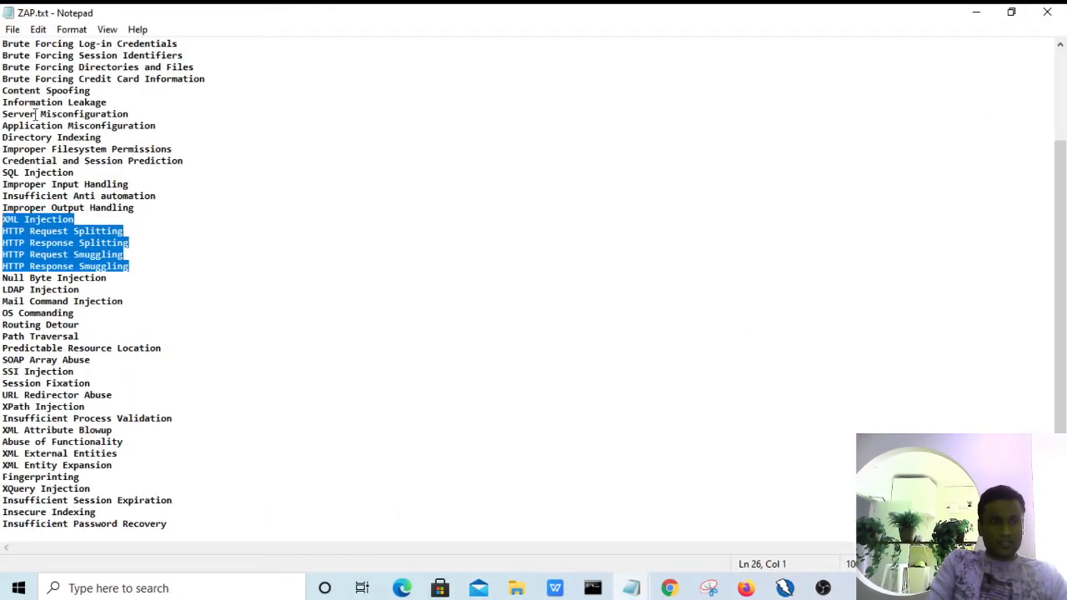
{"action": "left_click_drag", "start_coordinate": [124, 301], "coordinate": [181, 495]}
{"action": "left_click", "coordinate": [198, 417]}
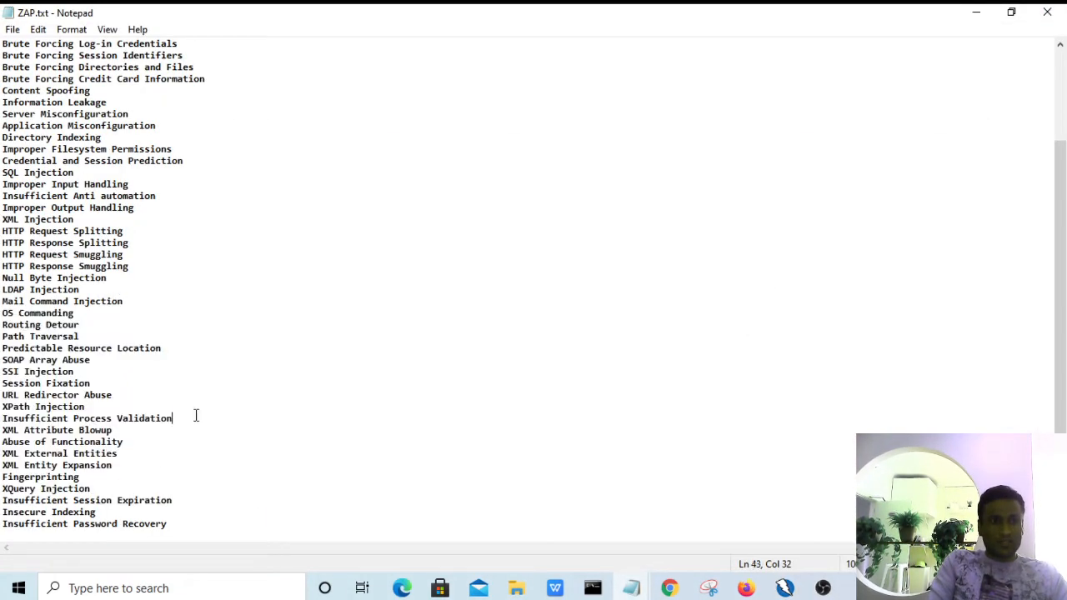
{"action": "scroll", "coordinate": [196, 415], "scroll_direction": "up", "scroll_amount": 4}
{"action": "left_click", "coordinate": [196, 415]}
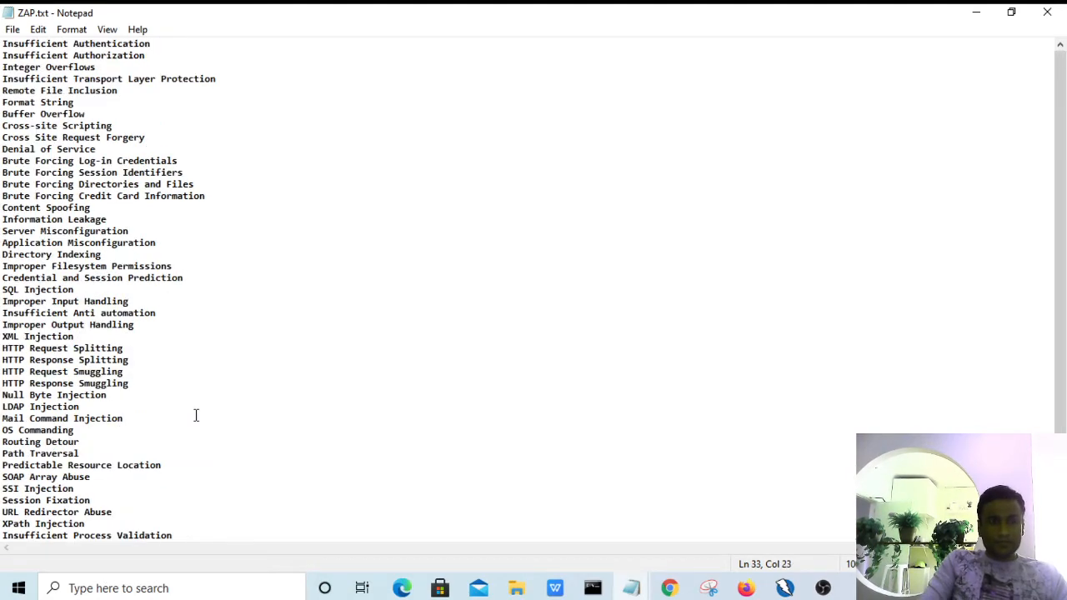
- View the WAMPSERVER homepage in Firefox and the OWASP ZAP main window, returning to Notepad
{"action": "left_click", "coordinate": [745, 587]}
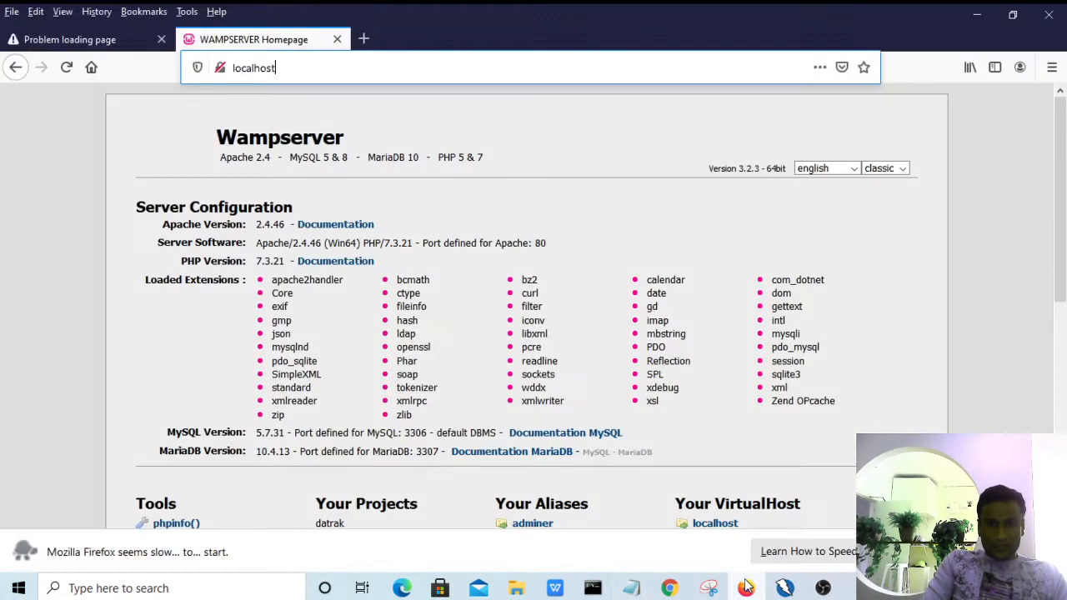
{"action": "left_click", "coordinate": [746, 588]}
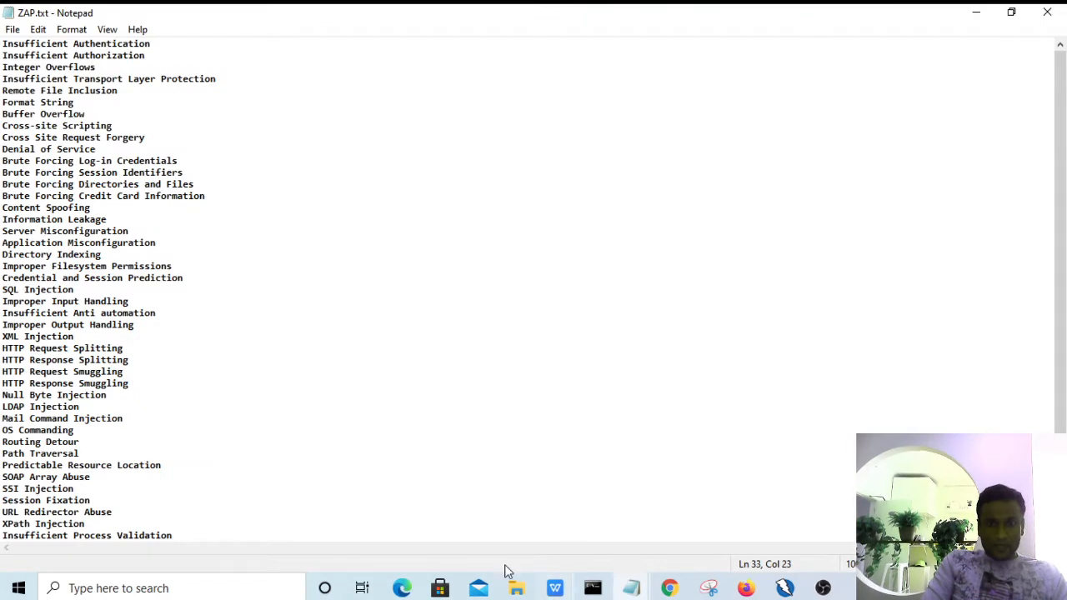
{"action": "left_click", "coordinate": [786, 588]}
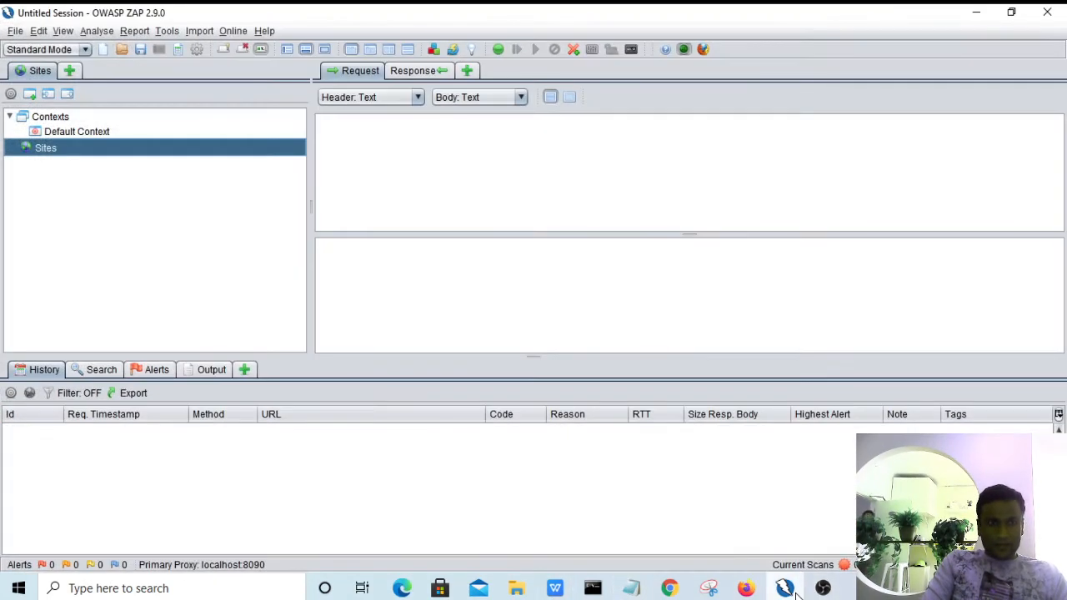
{"action": "left_click", "coordinate": [794, 592]}
{"action": "left_click", "coordinate": [794, 592]}
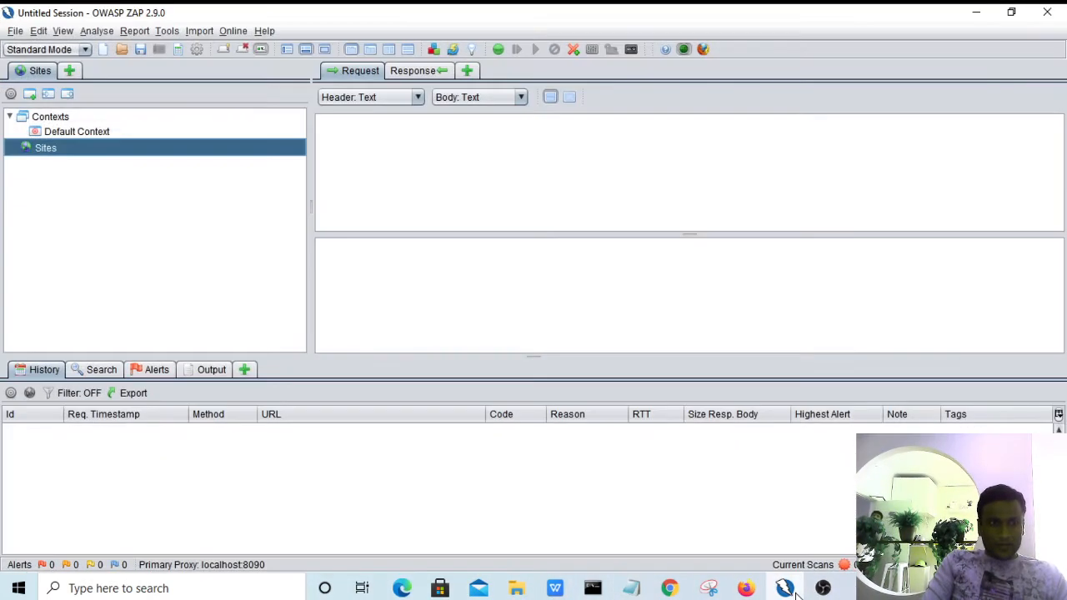
{"action": "left_click", "coordinate": [795, 591]}
{"action": "mouse_move", "coordinate": [746, 588]}
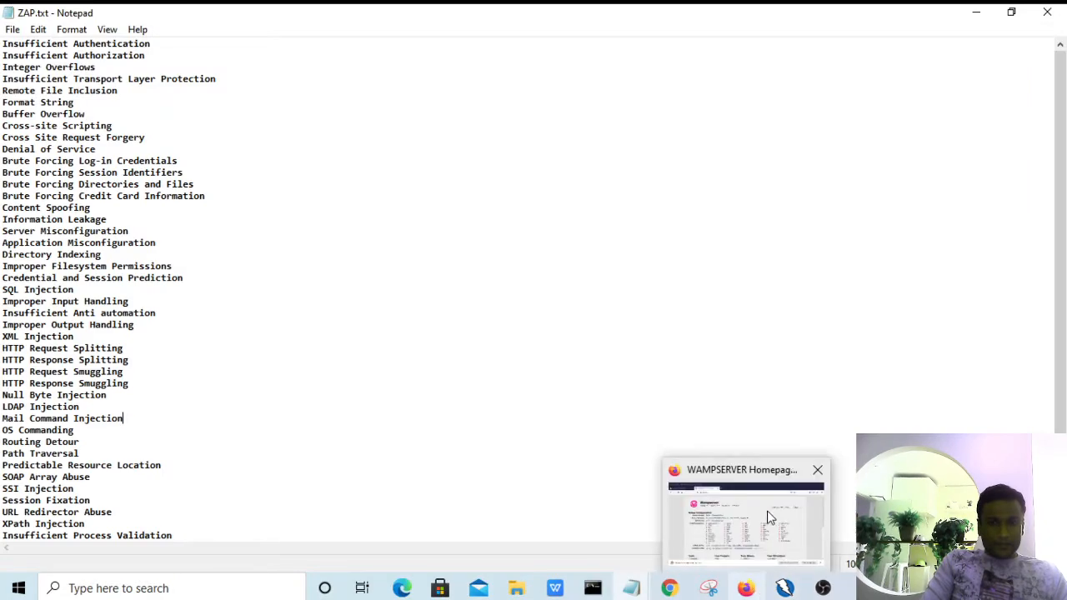
- Close the ZAP.txt window and launch a new blank Notepad window
{"action": "left_click", "coordinate": [631, 588]}
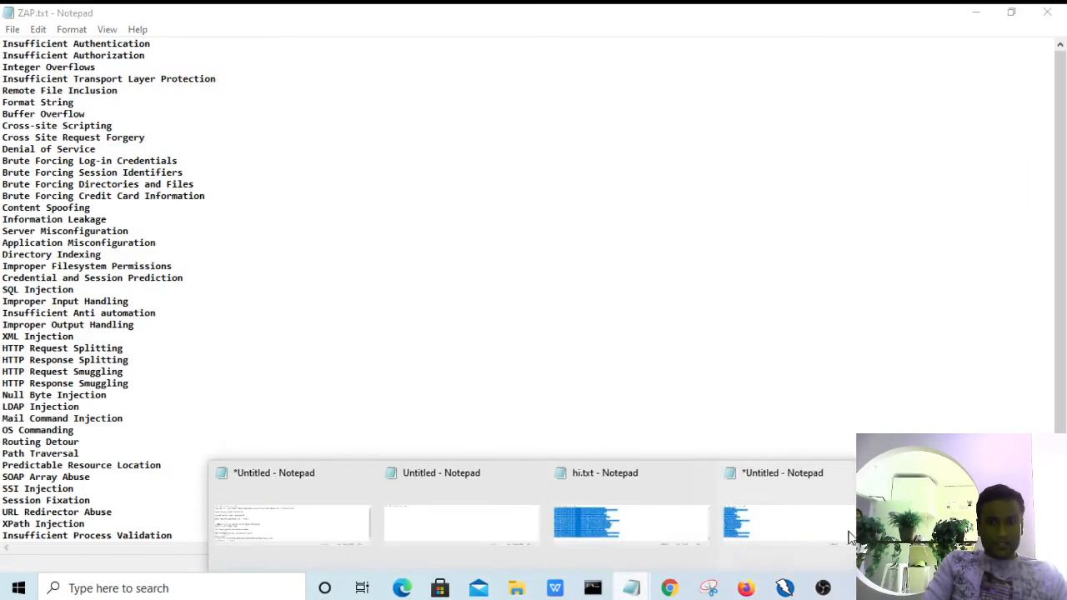
{"action": "left_click", "coordinate": [1046, 12]}
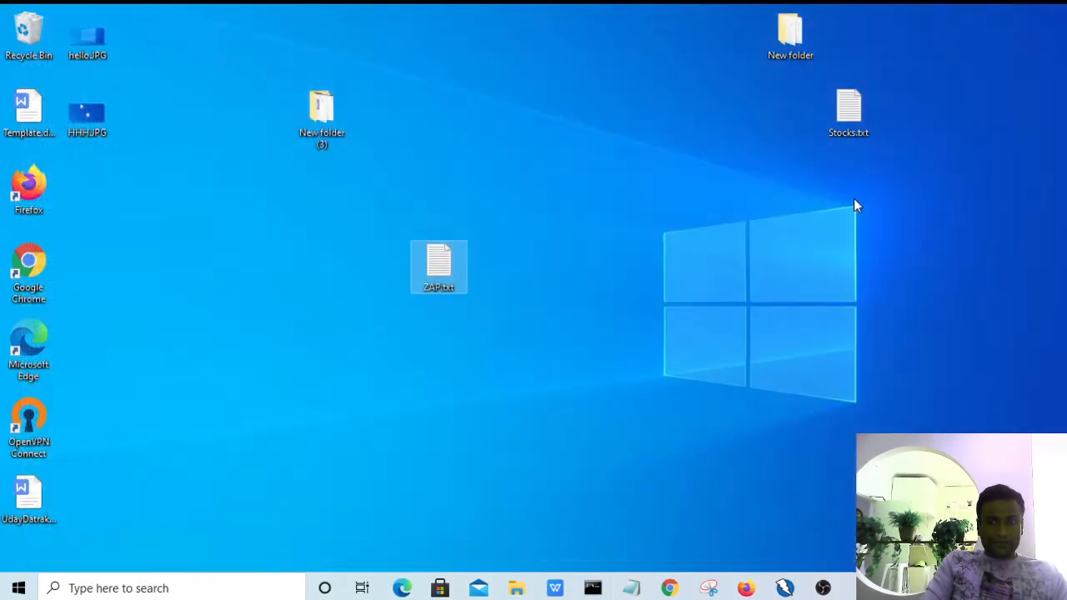
{"action": "key", "text": "super+r"}
{"action": "key", "text": "Return"}
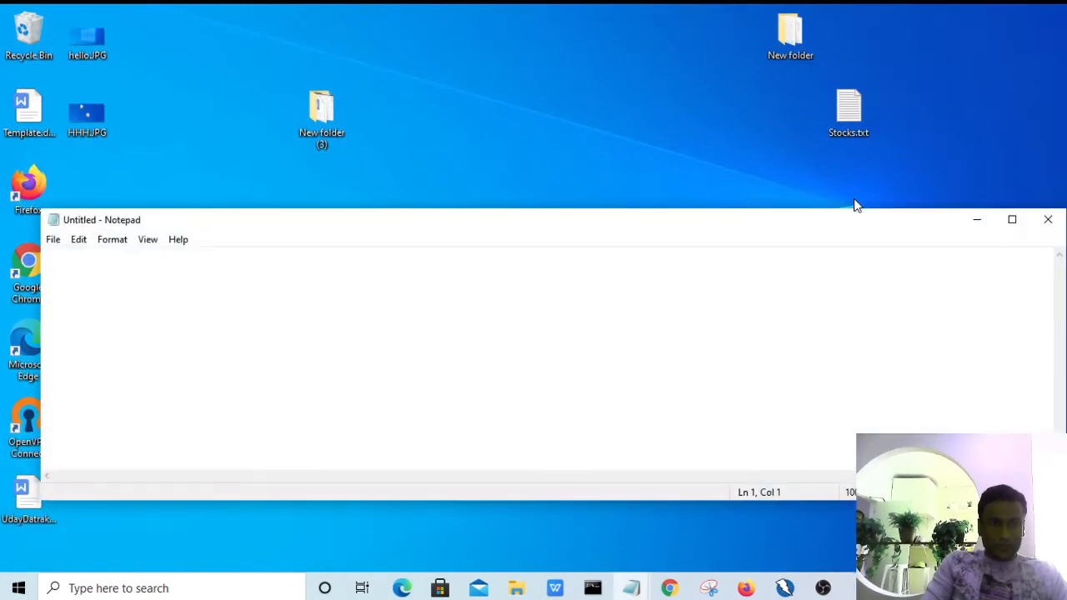
- Switch to the CheatSheet workbook in WPS Office and copy the page headings in B1:K1, Login Page through OTP page
{"action": "left_click", "coordinate": [555, 589]}
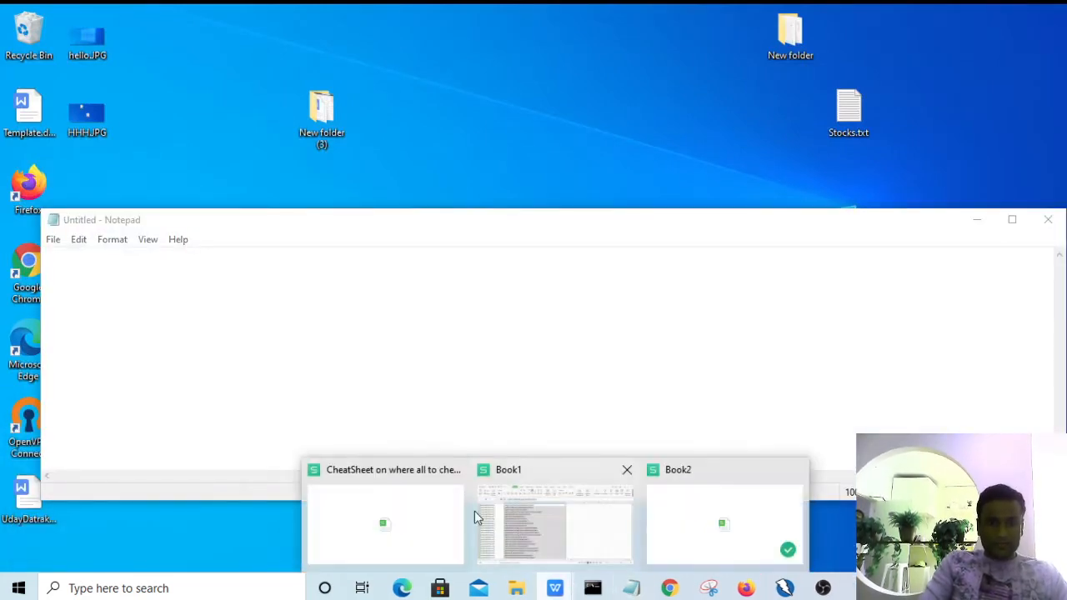
{"action": "left_click", "coordinate": [529, 504]}
{"action": "left_click", "coordinate": [241, 12]}
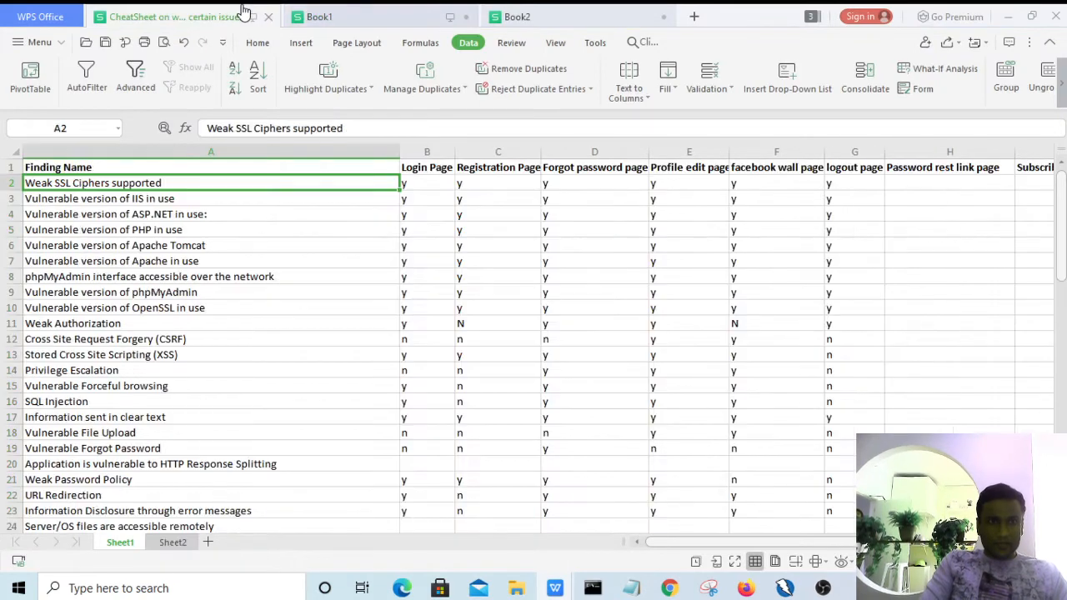
{"action": "left_click_drag", "start_coordinate": [432, 168], "coordinate": [824, 155]}
{"action": "key", "text": "ctrl+c"}
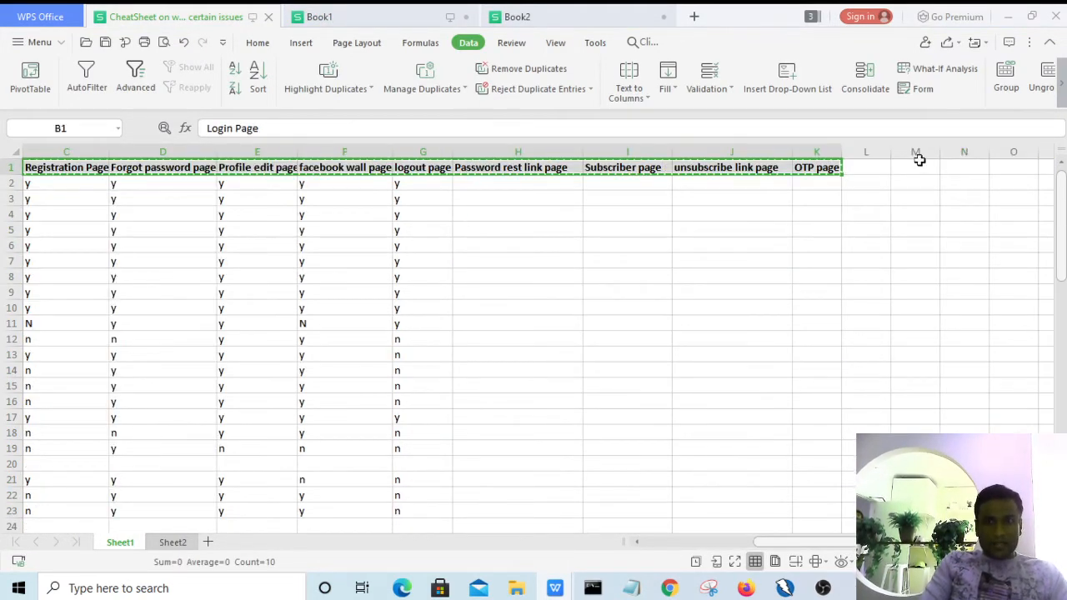
- Minimize WPS Office and paste the copied page headings into the blank Notepad document
{"action": "left_click", "coordinate": [1007, 16]}
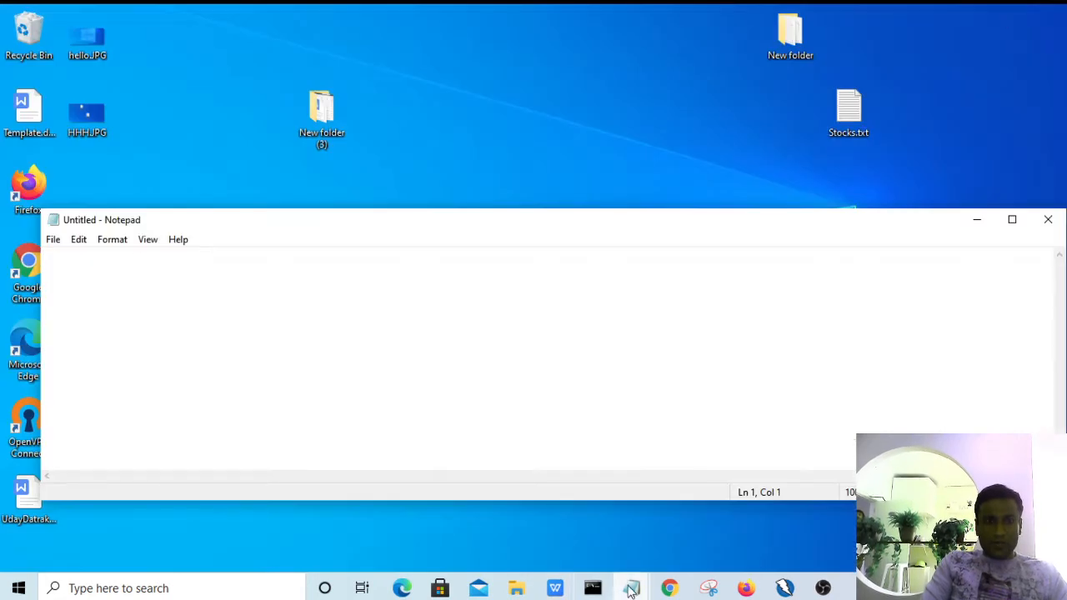
{"action": "left_click", "coordinate": [455, 383]}
{"action": "key", "text": "ctrl+v"}
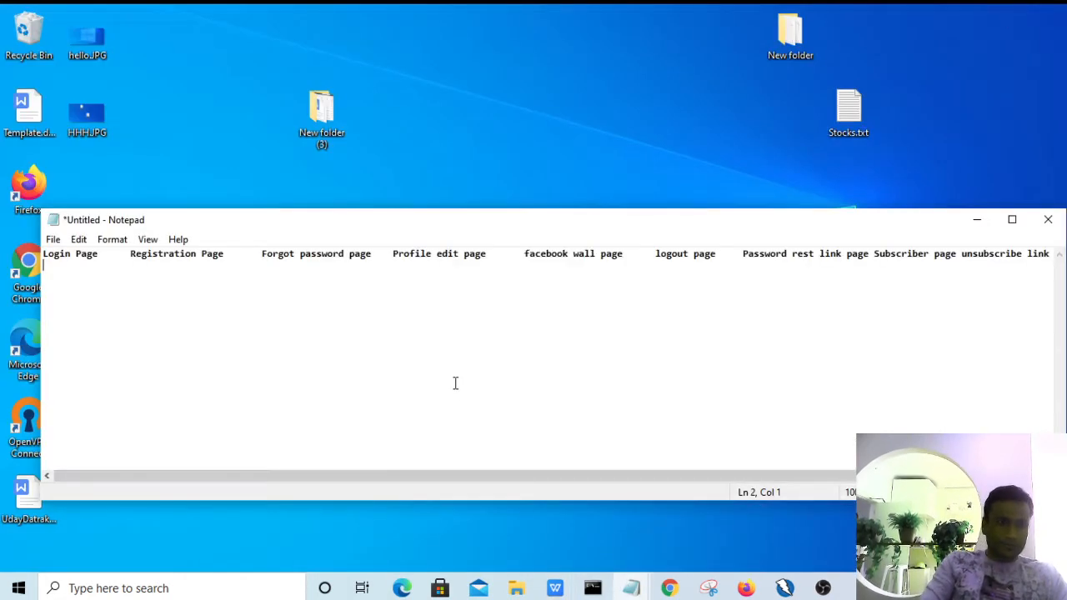
- Return to the CheatSheet workbook in WPS Office and examine the Finding Name column and the Login Page heading
{"action": "left_click", "coordinate": [554, 588]}
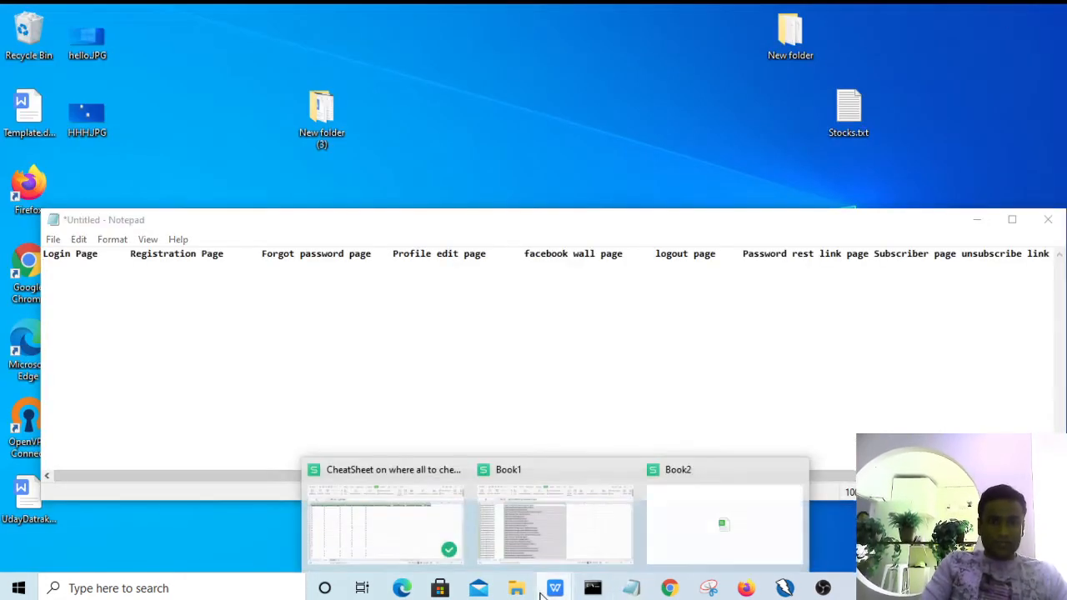
{"action": "left_click", "coordinate": [515, 494]}
{"action": "left_click", "coordinate": [225, 16]}
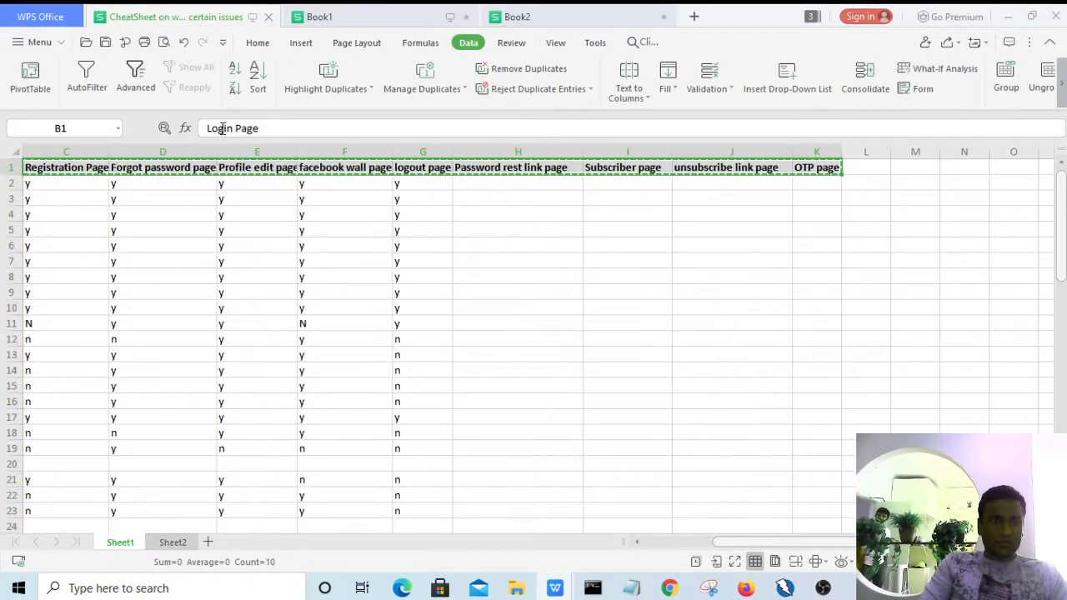
{"action": "left_click", "coordinate": [189, 192]}
{"action": "key", "text": "Left"}
{"action": "key", "text": "Left"}
{"action": "key", "text": "Left"}
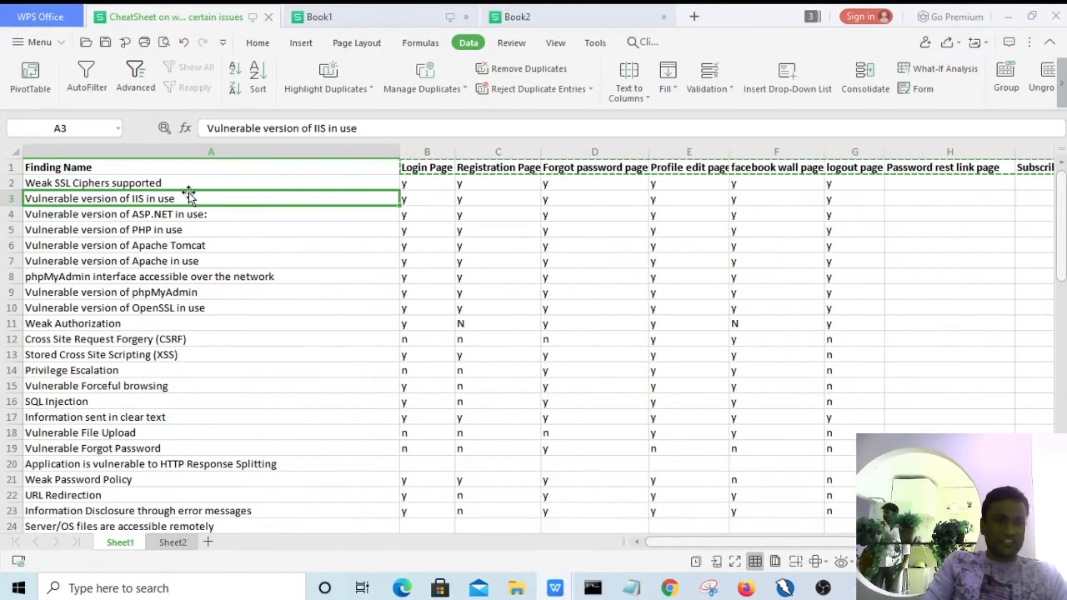
{"action": "key", "text": "Up"}
{"action": "key", "text": "Up"}
{"action": "key", "text": "Right"}
{"action": "key", "text": "Right"}
{"action": "key", "text": "Left"}
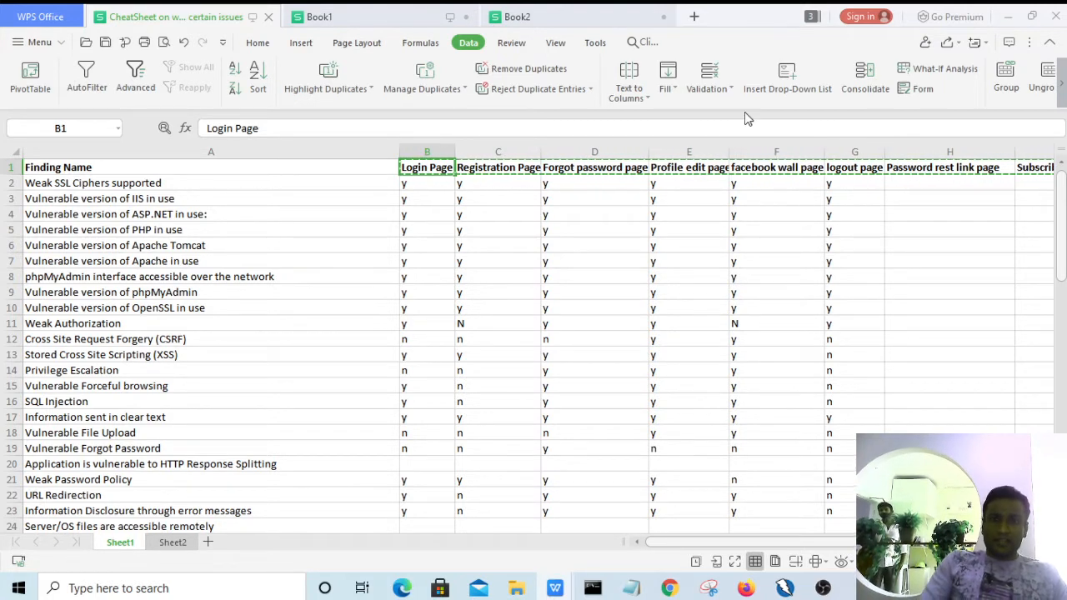
- Clear the copy selection and examine the logout page and Forgot password page headings
{"action": "left_click", "coordinate": [855, 165]}
{"action": "key", "text": "Escape"}
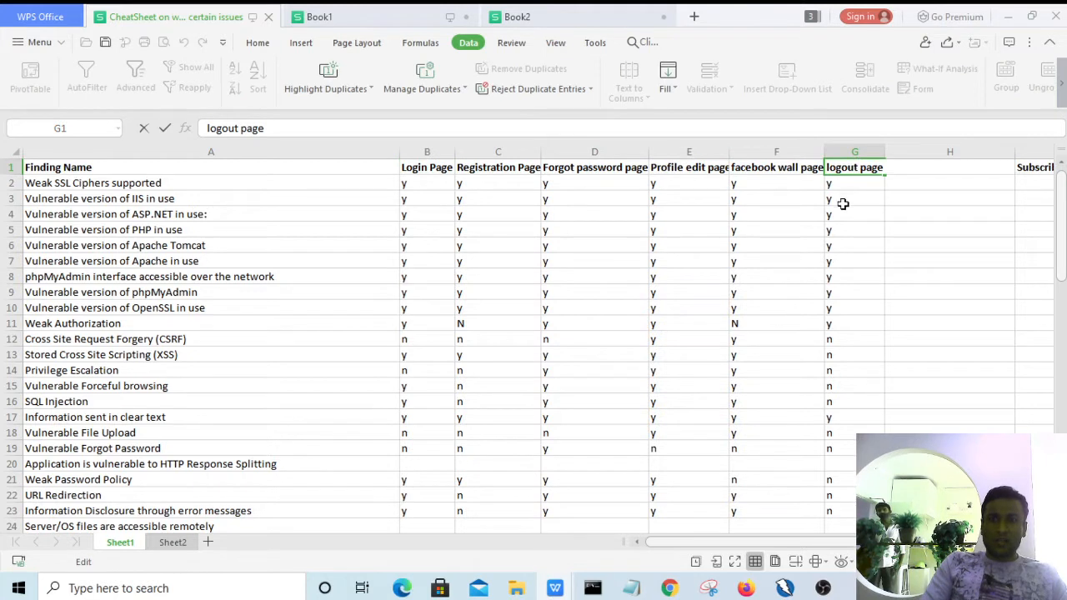
{"action": "left_click", "coordinate": [845, 201]}
{"action": "left_click", "coordinate": [864, 161]}
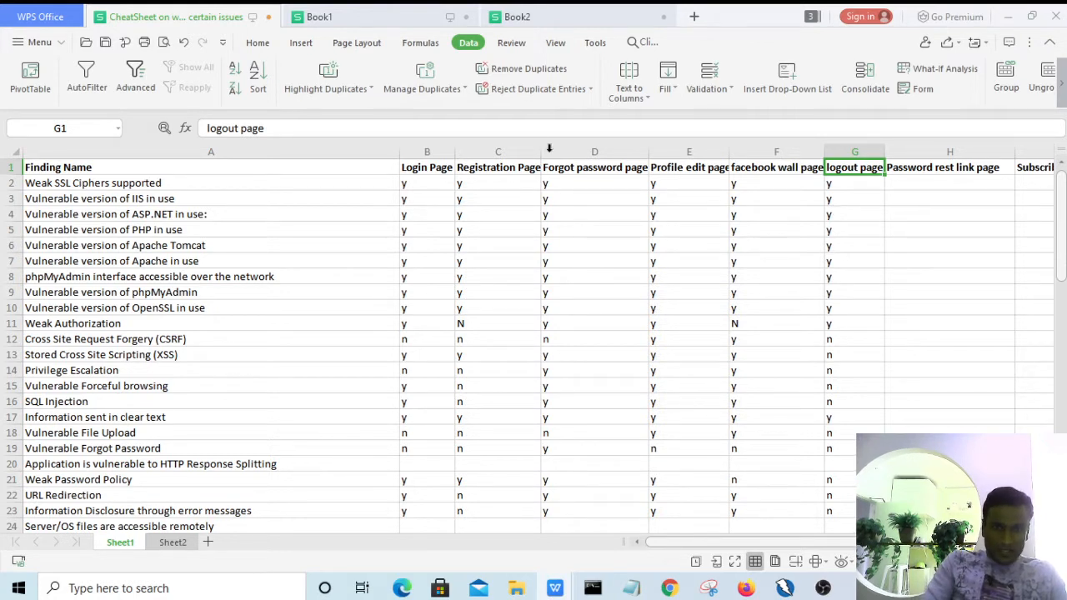
{"action": "left_click", "coordinate": [586, 170]}
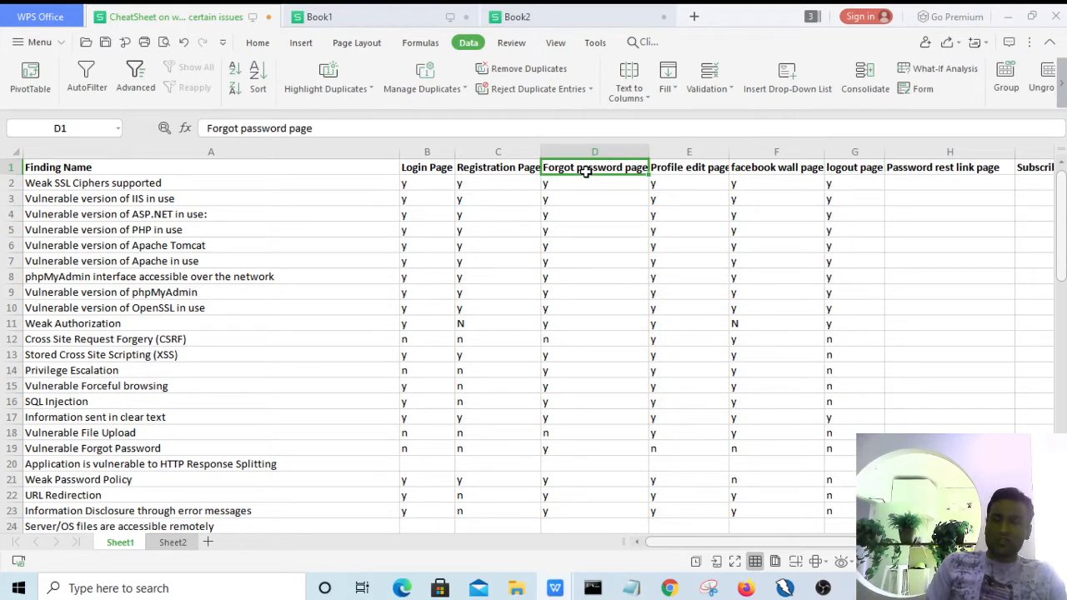